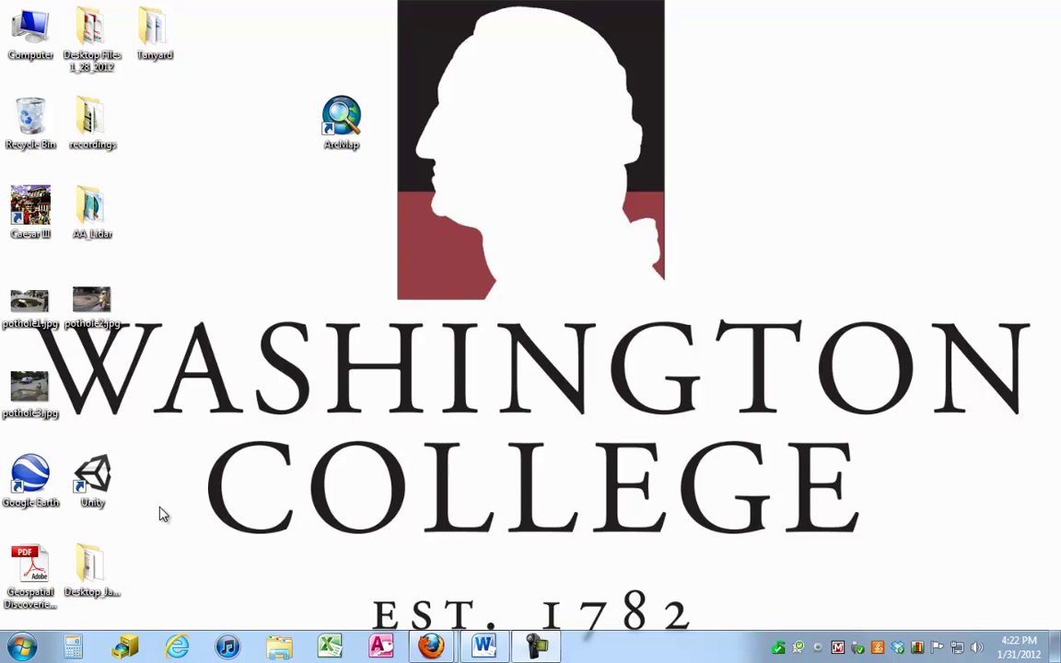
# - Open Google Earth and search for "baltimore, maryland"
pyautogui.click(25, 479)
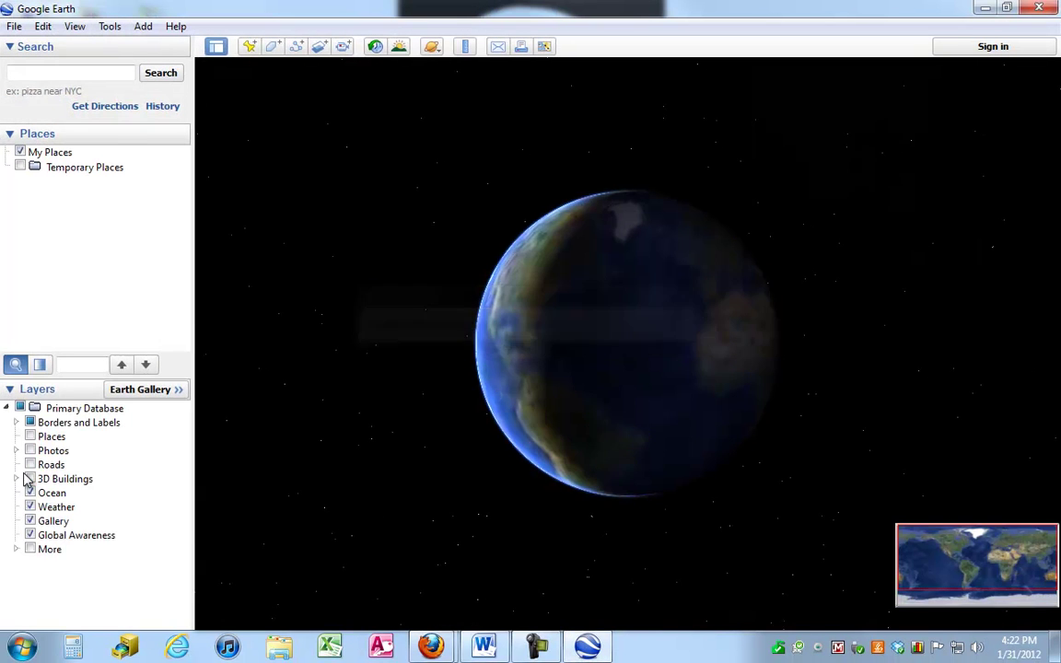
pyautogui.click(21, 74)
pyautogui.write('ba')
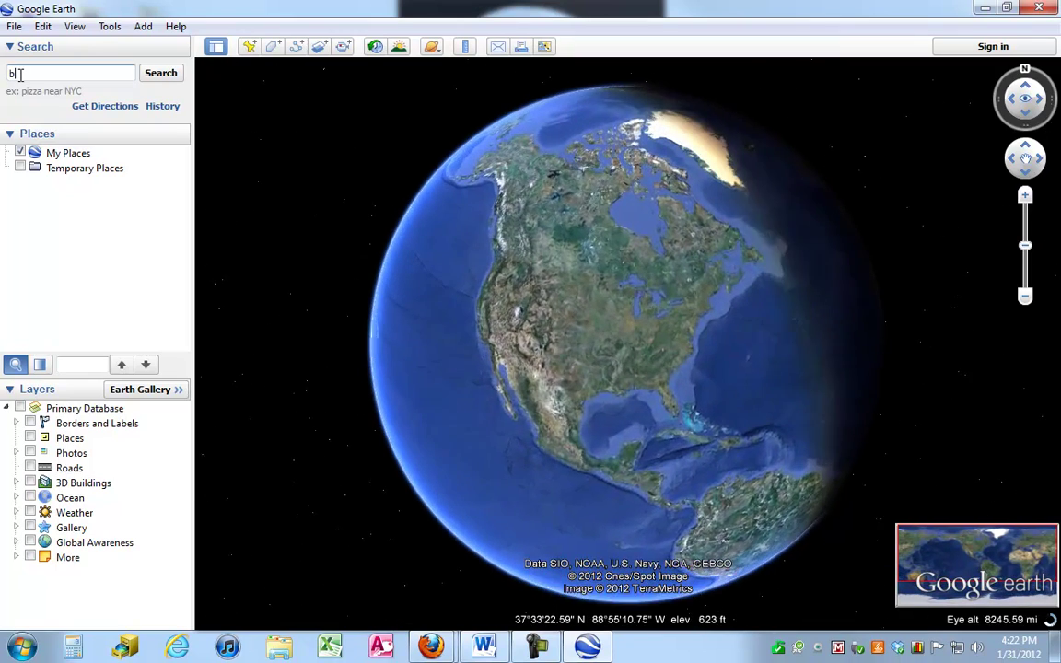
pyautogui.write('ltimore')
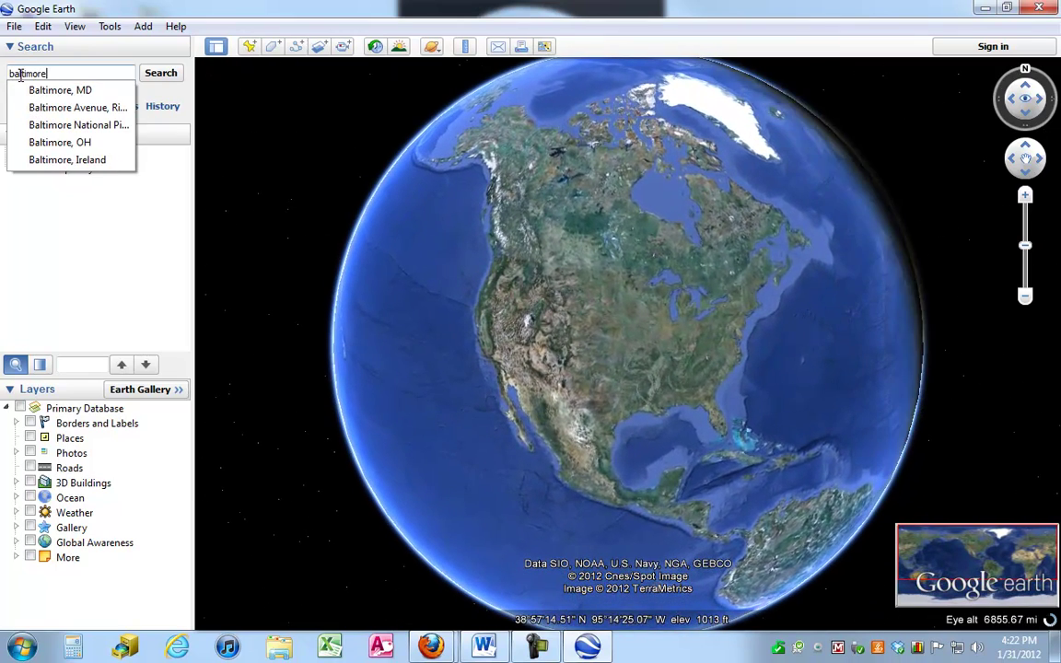
pyautogui.write(', maryland')
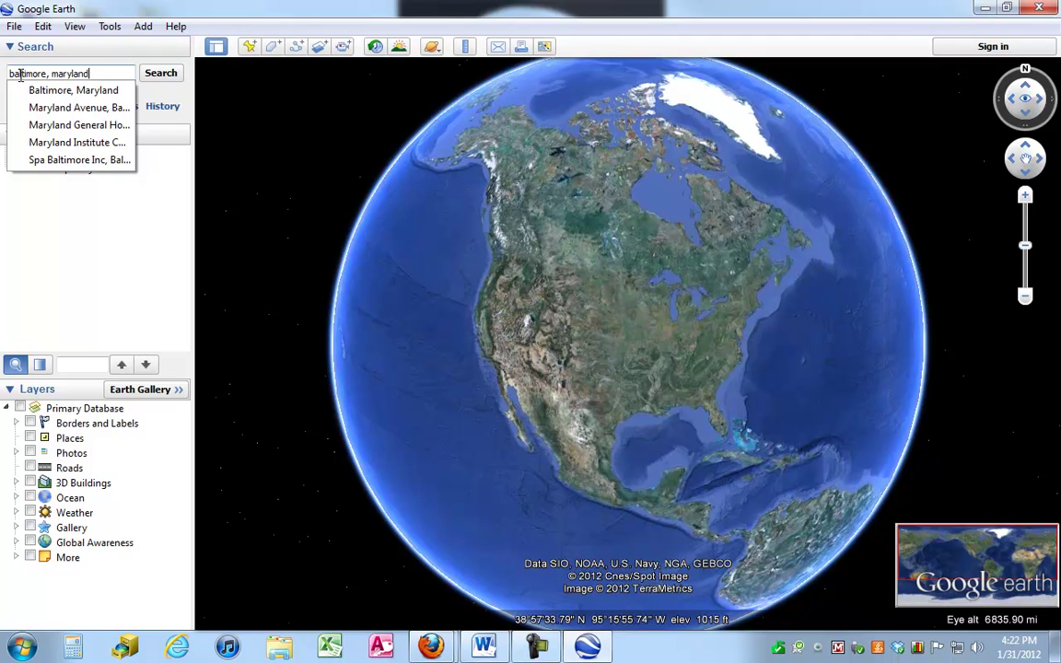
pyautogui.press('Return')
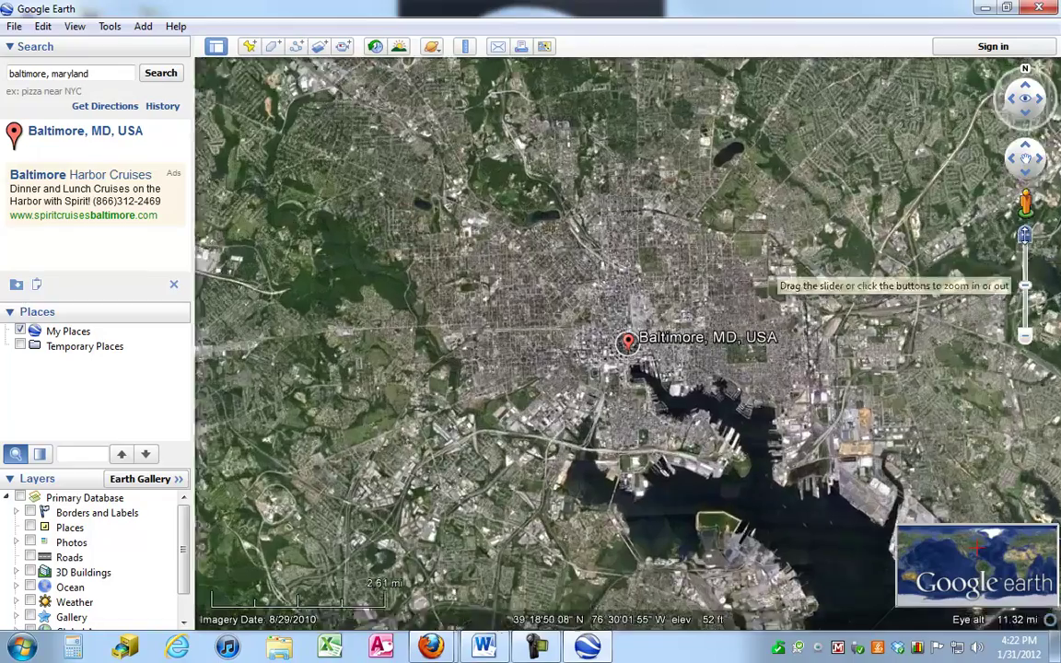
# - Add a placemark named "Pothole #1" on a downtown street, described "THis is the route the Mayor dirves to get home so please fix this first."
pyautogui.click(1025, 236)
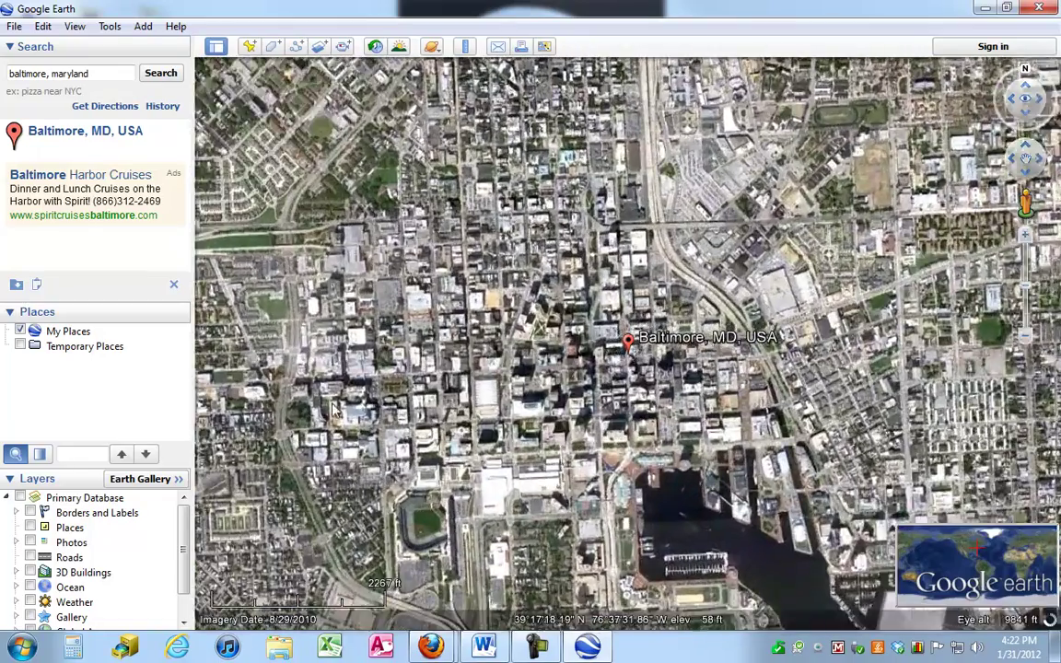
pyautogui.moveTo(448, 380); pyautogui.dragTo(580, 321)
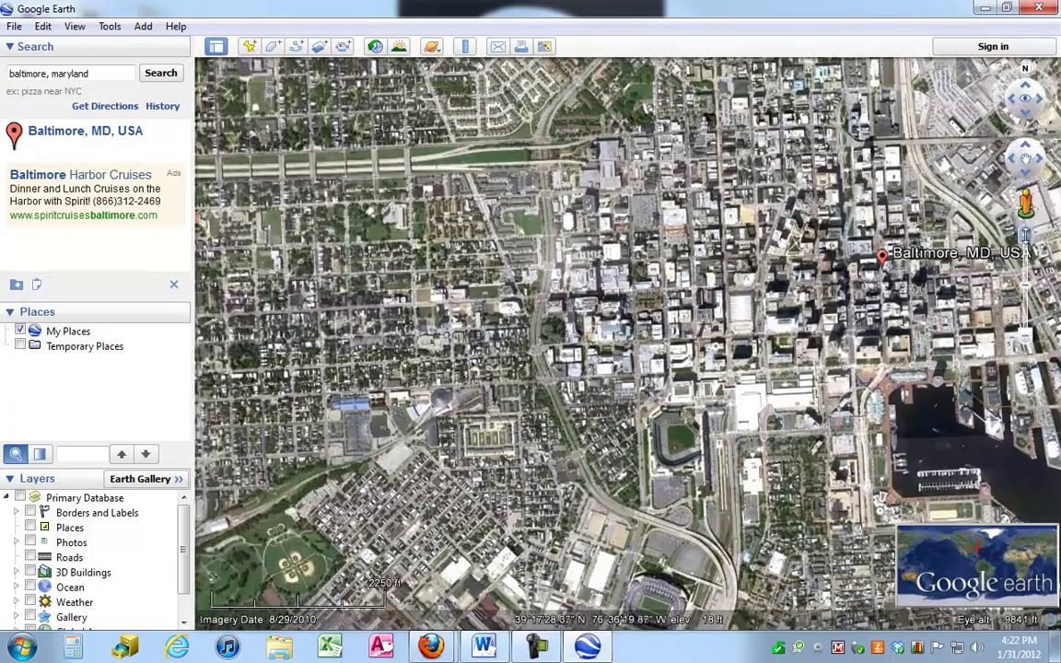
pyautogui.click(1025, 236)
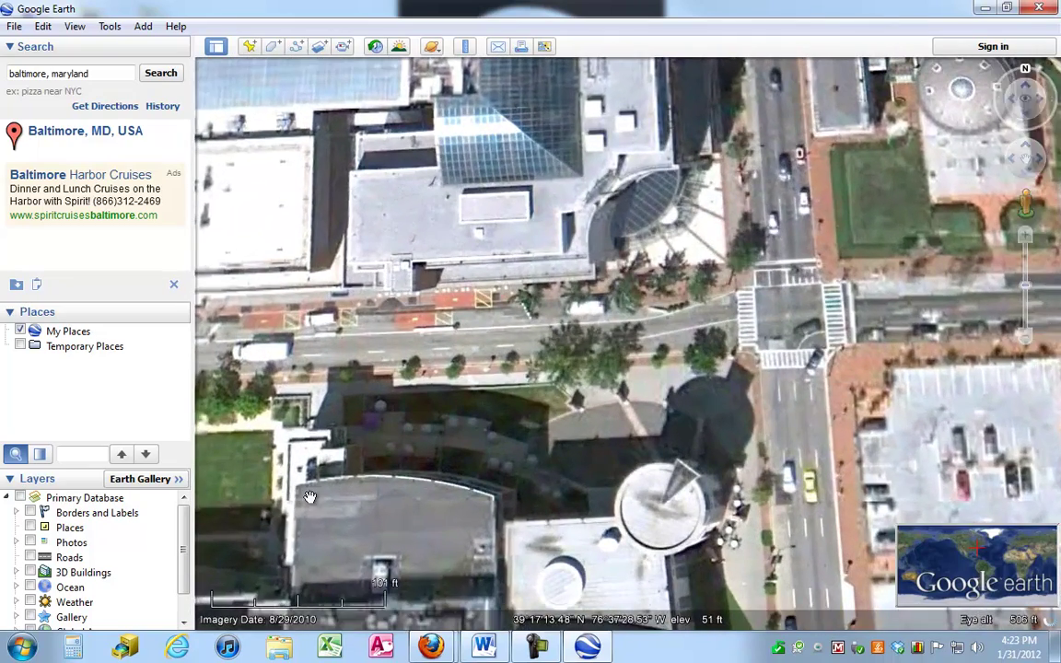
pyautogui.moveTo(407, 422); pyautogui.dragTo(571, 456)
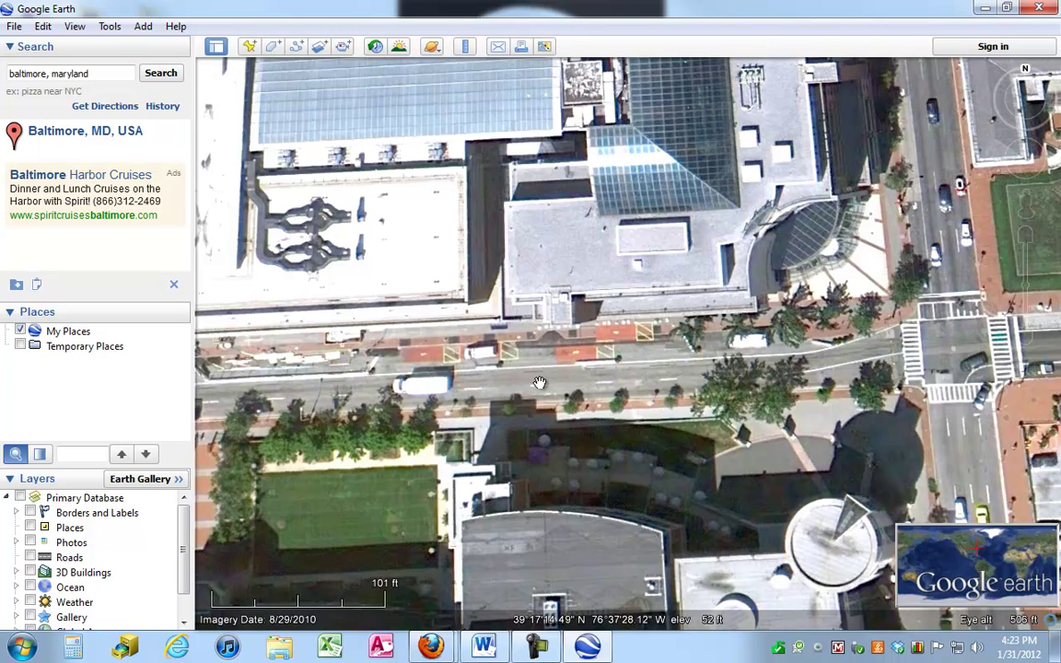
pyautogui.click(248, 47)
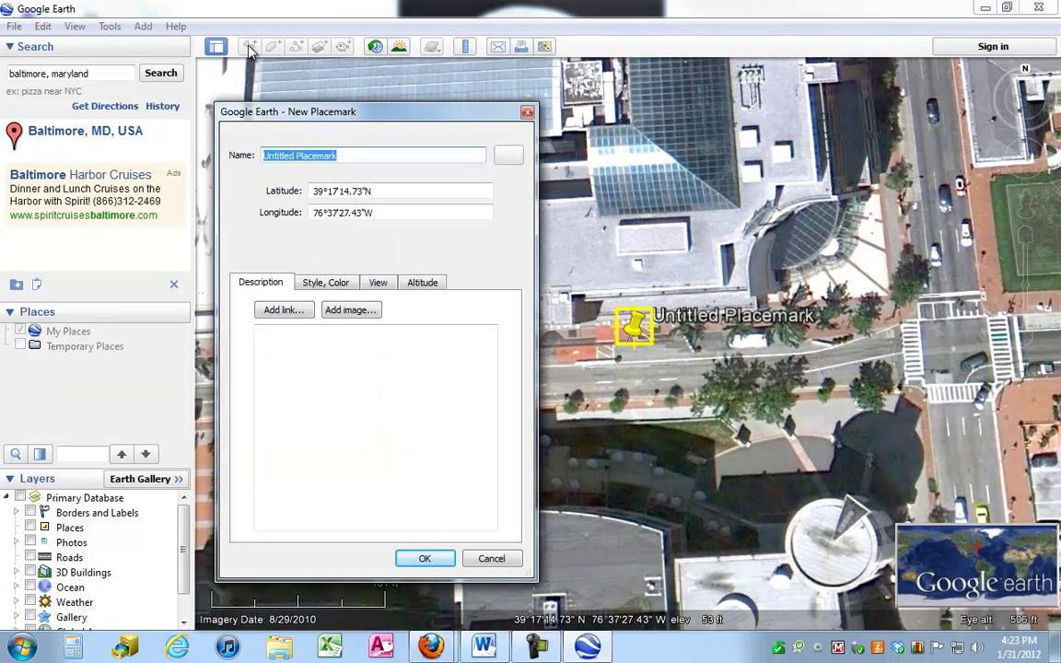
pyautogui.write('Pothole')
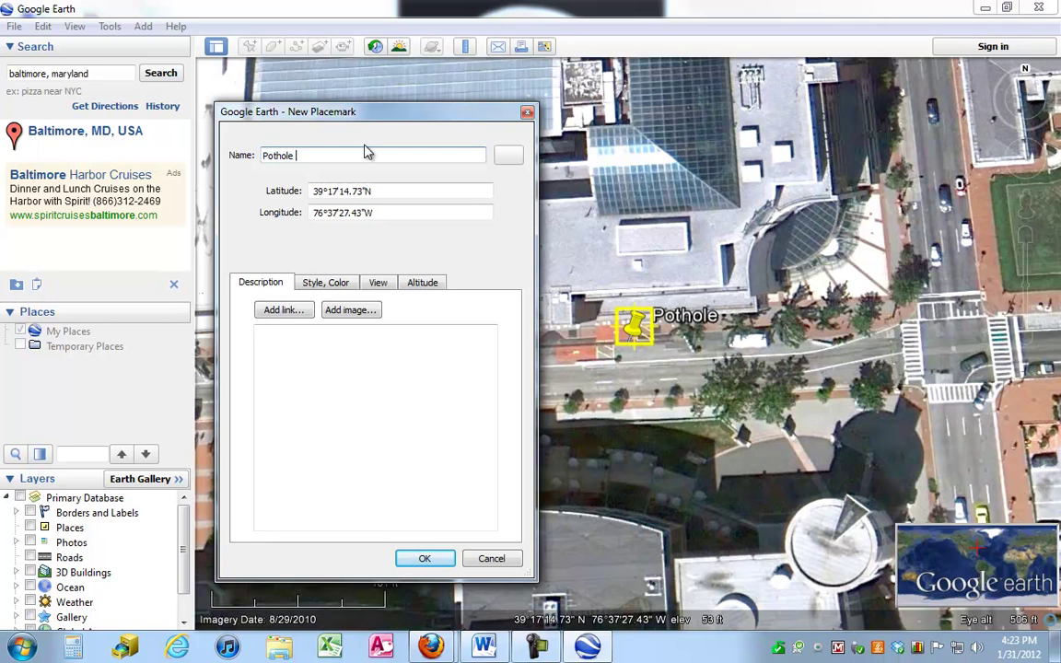
pyautogui.write(' #1')
pyautogui.click(278, 335)
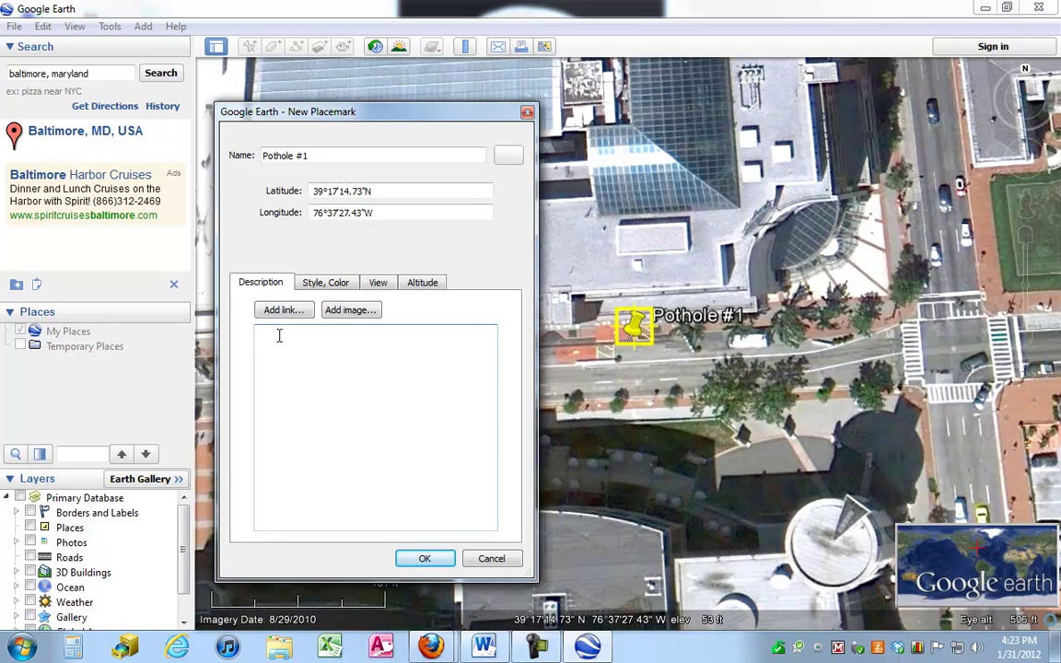
pyautogui.write('THIs is the route the Mayor dirves to get home so please fix this first.')
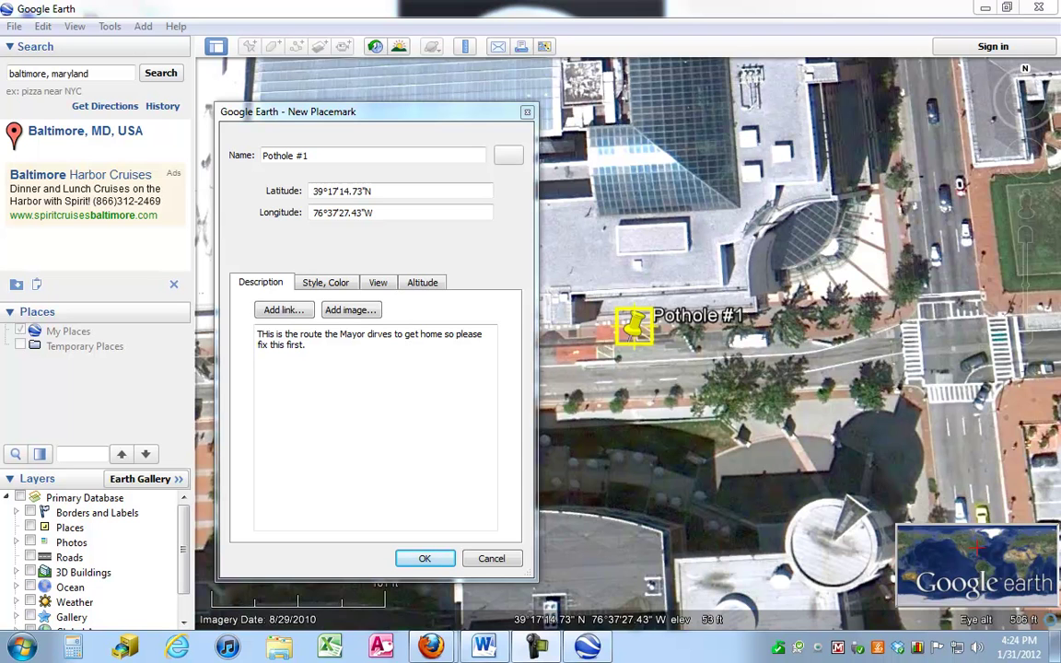
# - Switch to the course page in Firefox and open the Instructions for Adding Links and Pictures document, entering the account password to log in again
pyautogui.hotkey('alt', 'Tab')
pyautogui.press('super+Up')
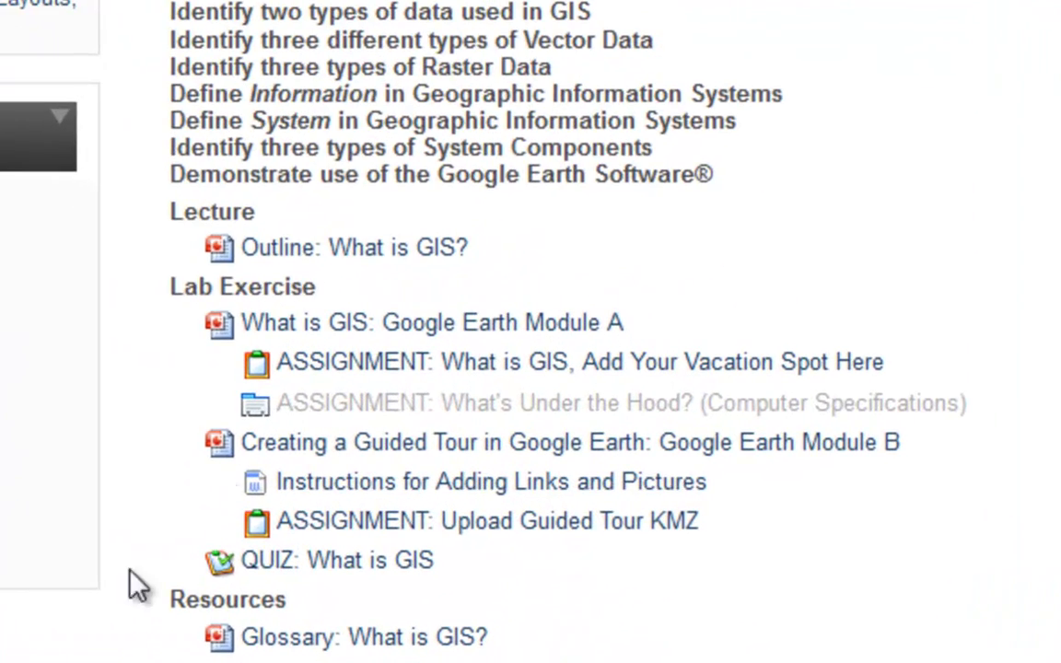
pyautogui.click(342, 485)
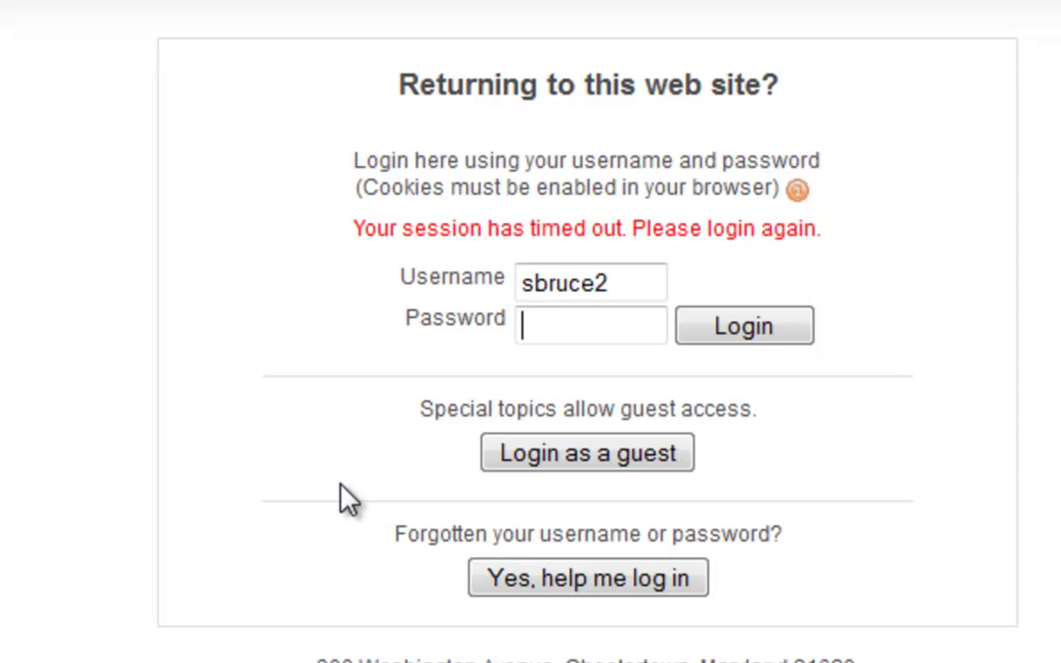
pyautogui.write('*********')
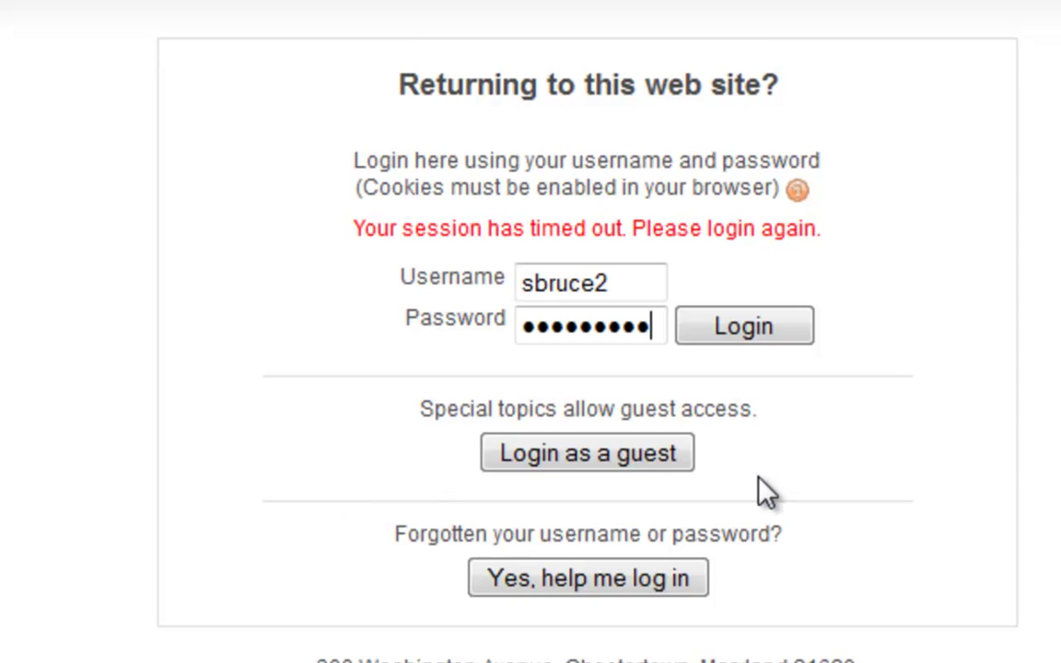
pyautogui.write('*')
pyautogui.click(744, 334)
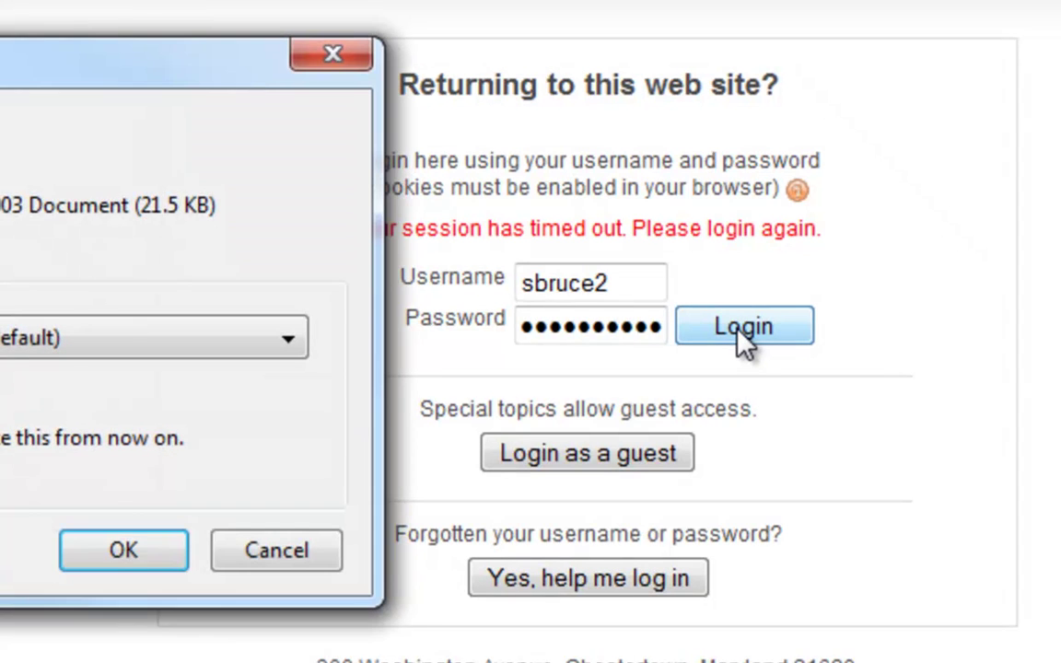
pyautogui.click(118, 552)
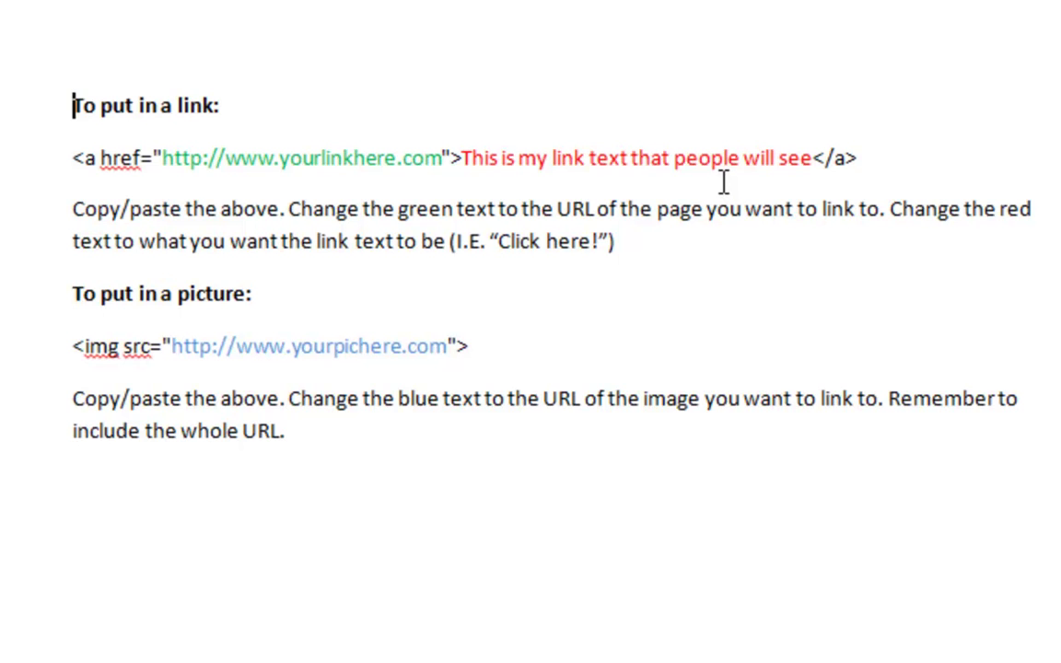
pyautogui.click(471, 344)
pyautogui.moveTo(471, 344); pyautogui.dragTo(69, 346)
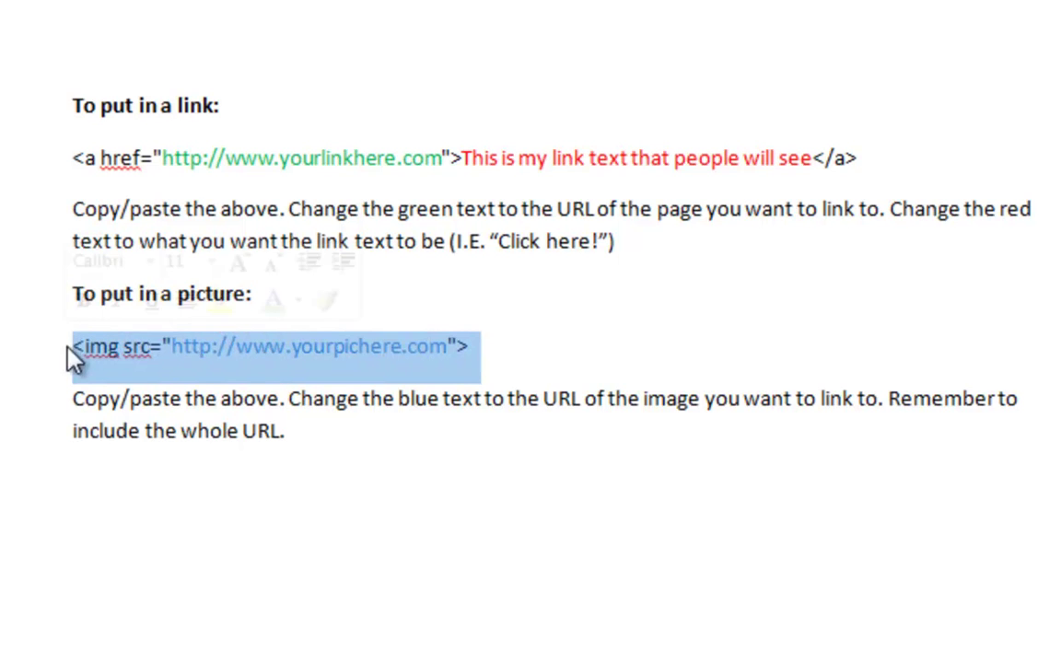
pyautogui.rightClick(206, 355)
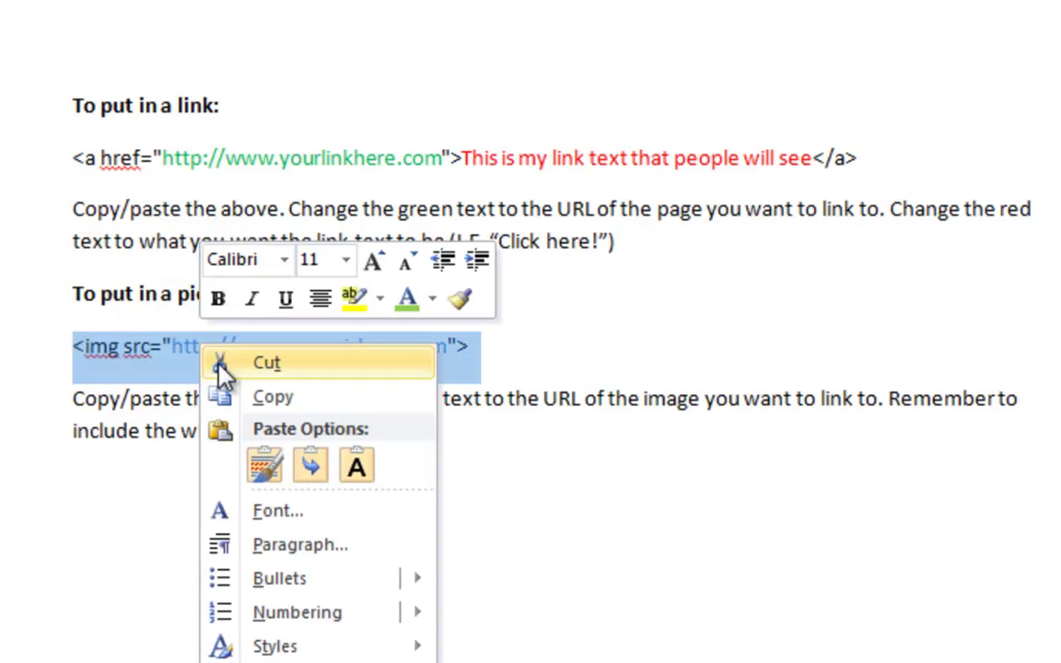
pyautogui.click(258, 398)
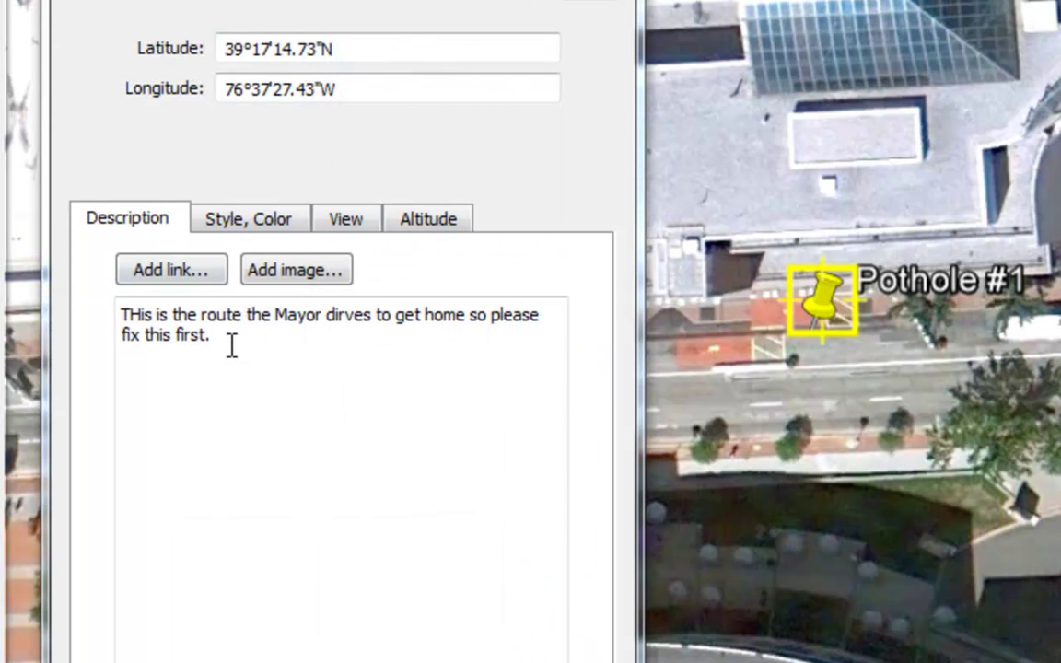
pyautogui.click(228, 339)
pyautogui.press('Return')
pyautogui.press('Return')
pyautogui.hotkey('ctrl', 'v')
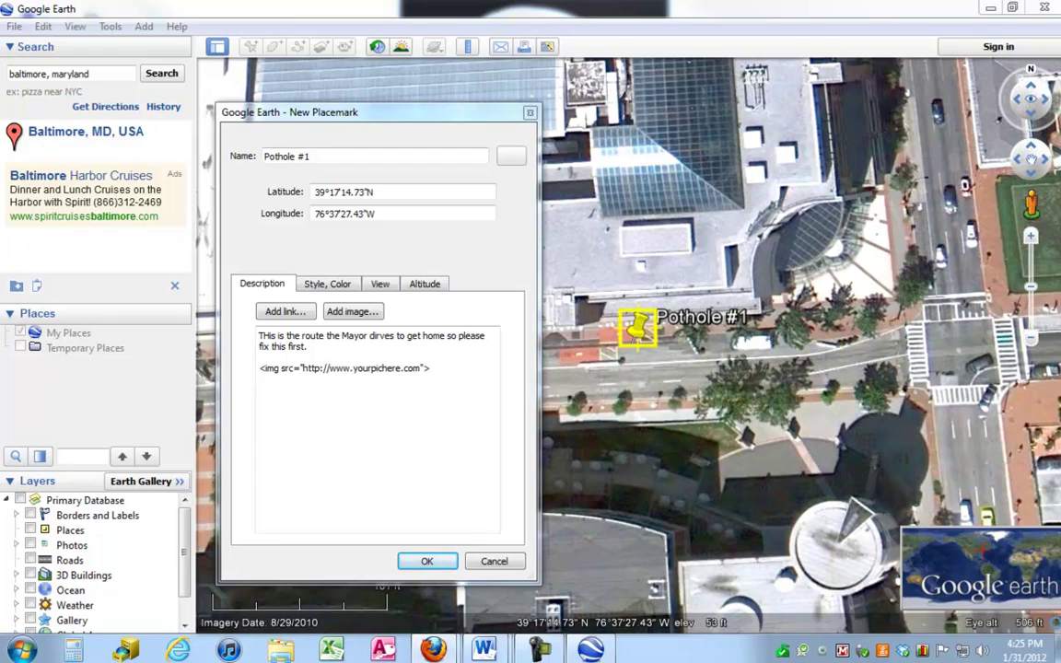
# - Switch to TinyPic in Firefox and upload pothole1.jpg from the Desktop as an image with default resizing, answering the anti-spam challenge
pyautogui.hotkey('alt', 'Tab')
pyautogui.moveTo(696, 196); pyautogui.dragTo(395, 5)
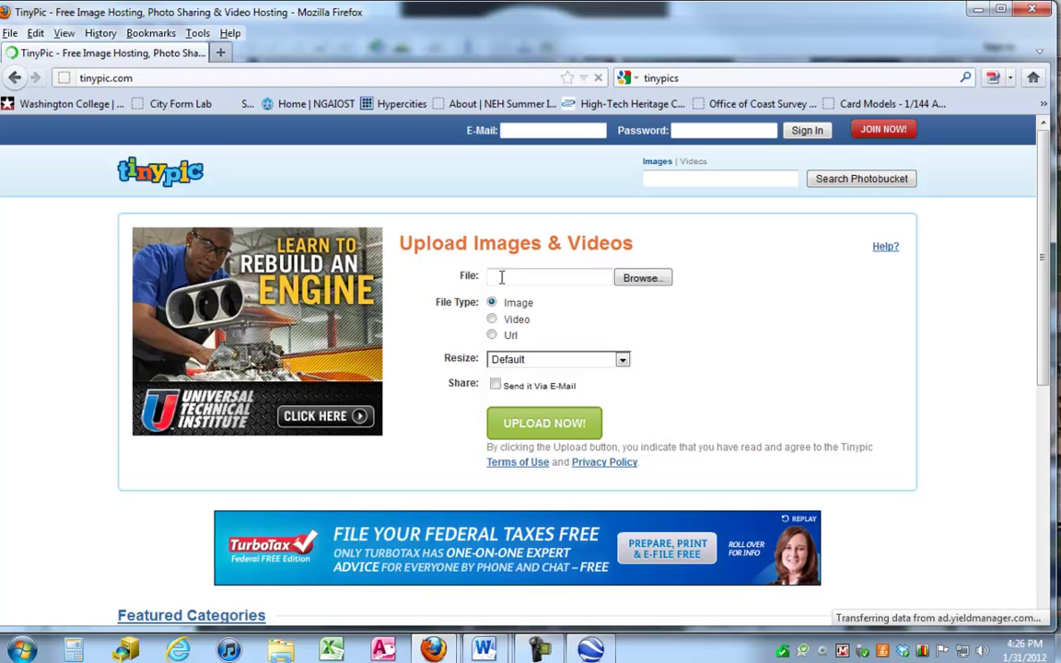
pyautogui.click(642, 280)
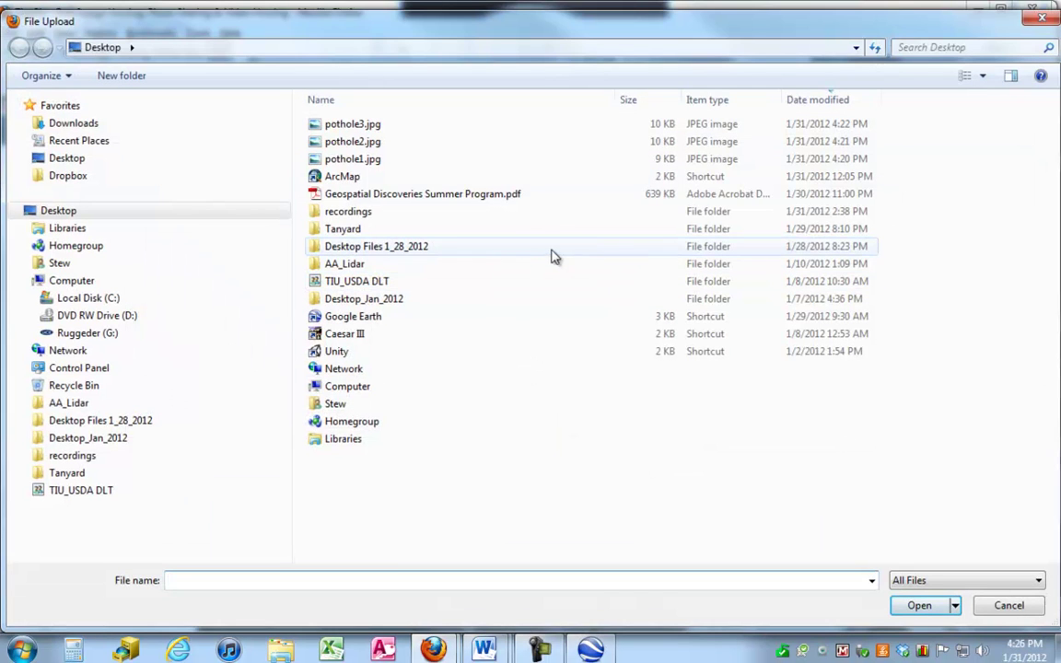
pyautogui.doubleClick(341, 160)
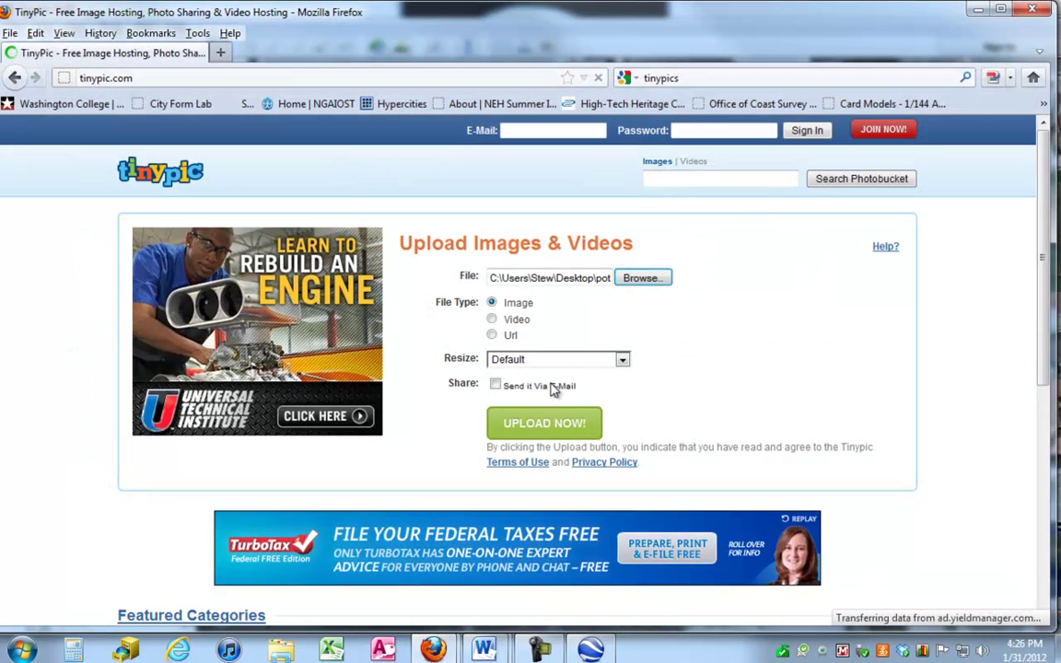
pyautogui.click(523, 426)
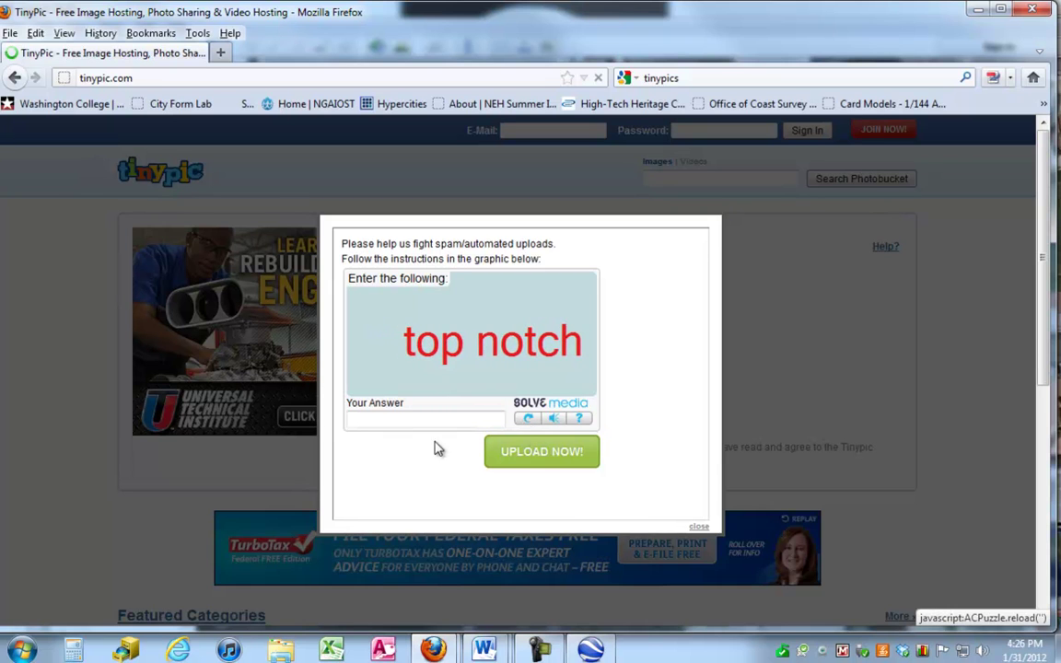
pyautogui.click(367, 419)
pyautogui.write('top notch')
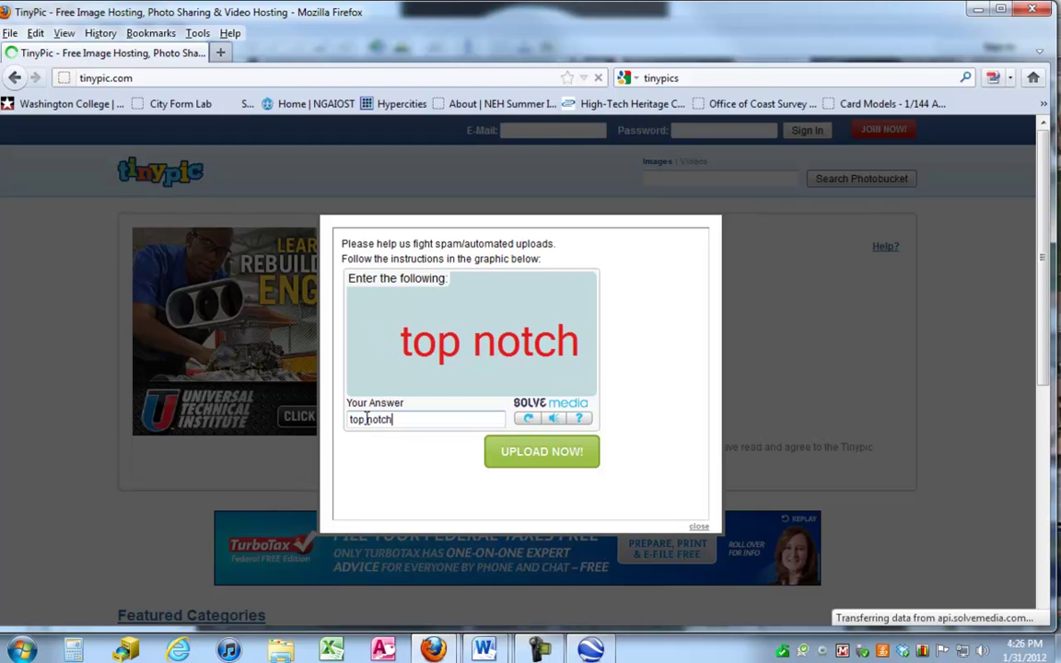
pyautogui.click(546, 453)
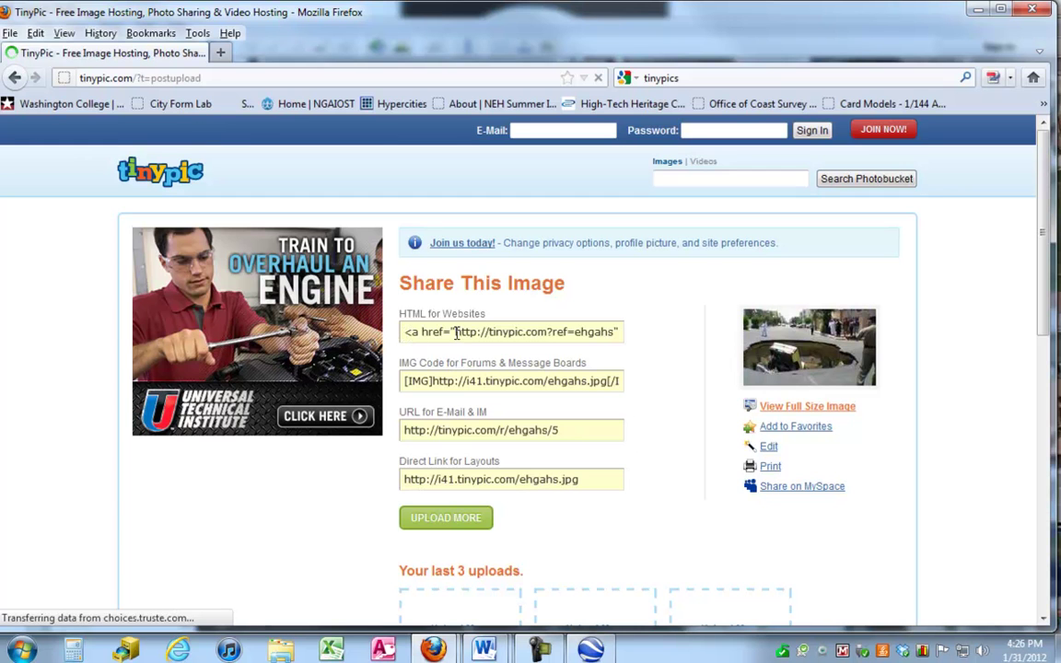
pyautogui.moveTo(455, 333); pyautogui.dragTo(614, 334)
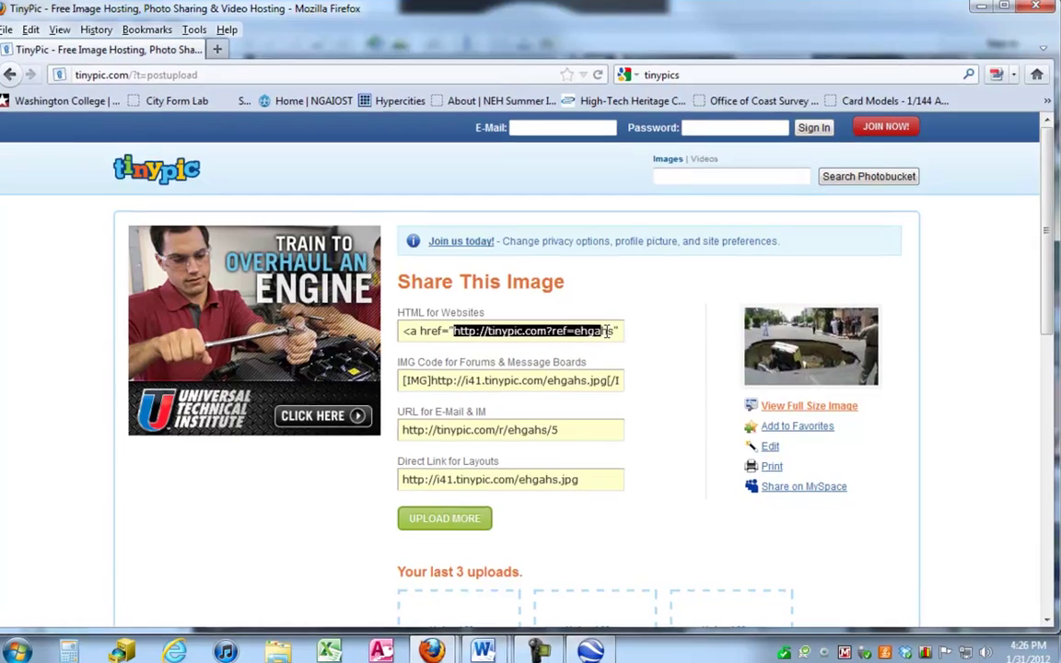
pyautogui.click(624, 224)
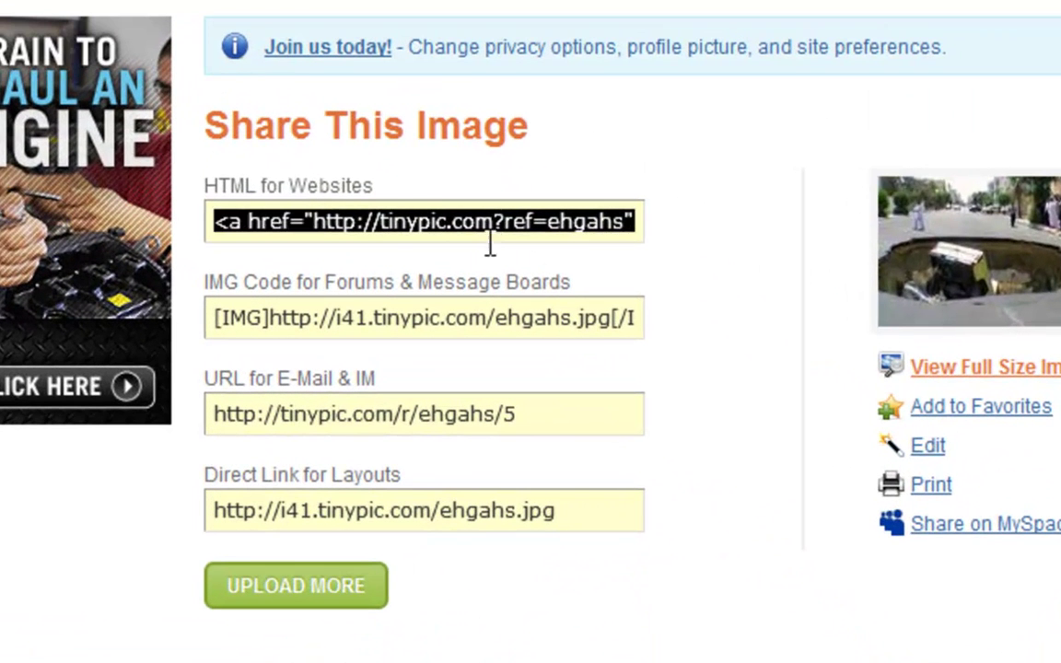
pyautogui.click(317, 214)
pyautogui.click(312, 222)
pyautogui.moveTo(545, 425); pyautogui.dragTo(219, 406)
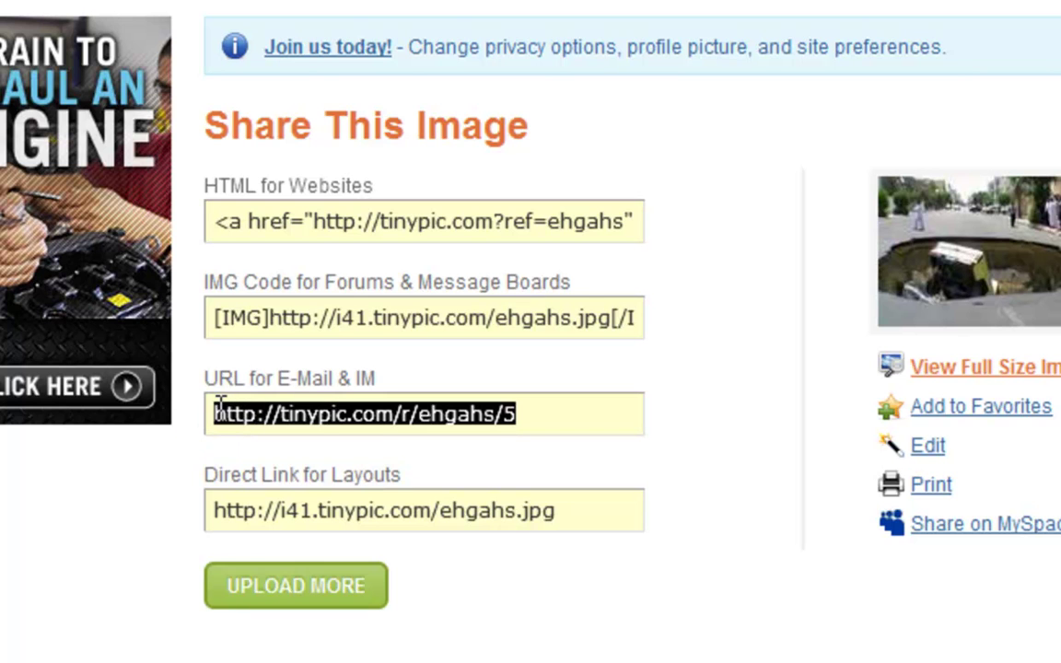
pyautogui.rightClick(236, 407)
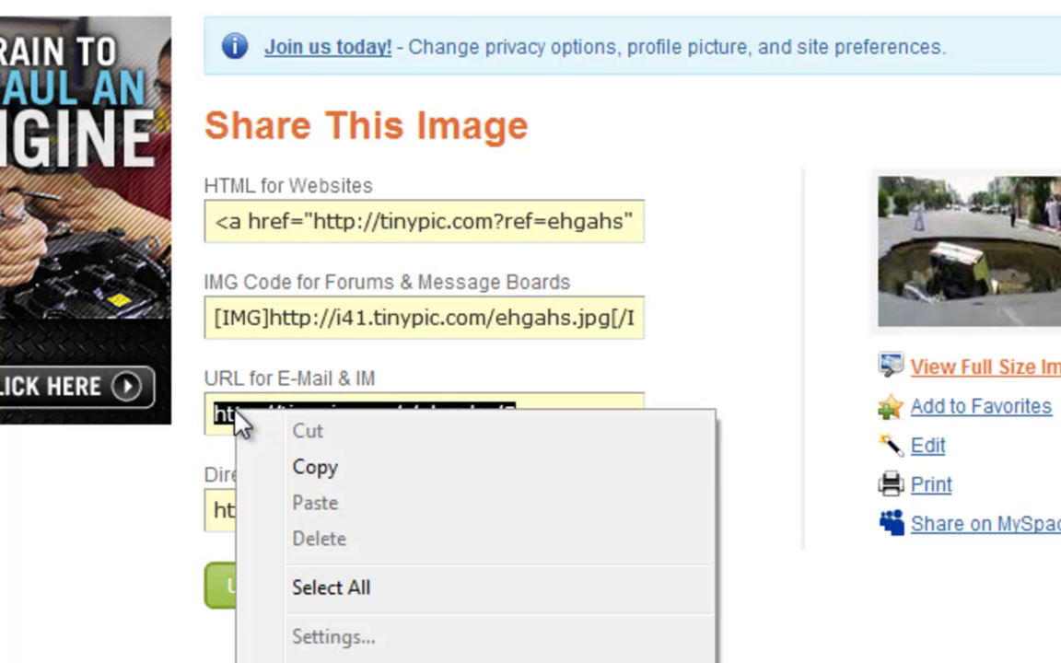
pyautogui.click(291, 467)
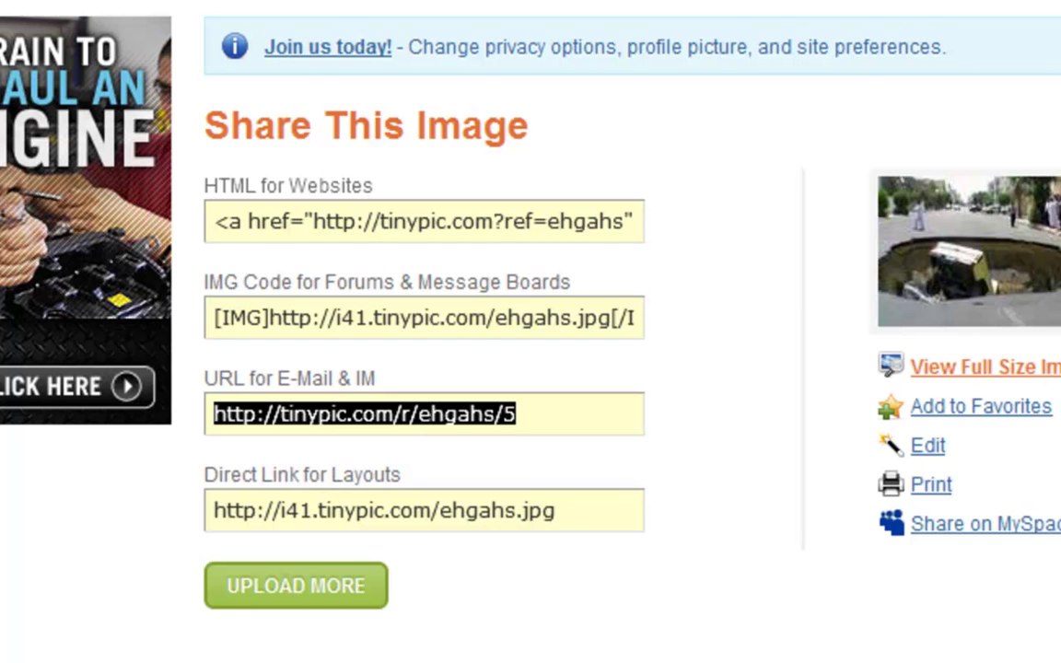
# - Switch to Google Earth, replace the placeholder address in the image tag with the copied TinyPic URL, save the placemark and open its balloon
pyautogui.press('super+Down')
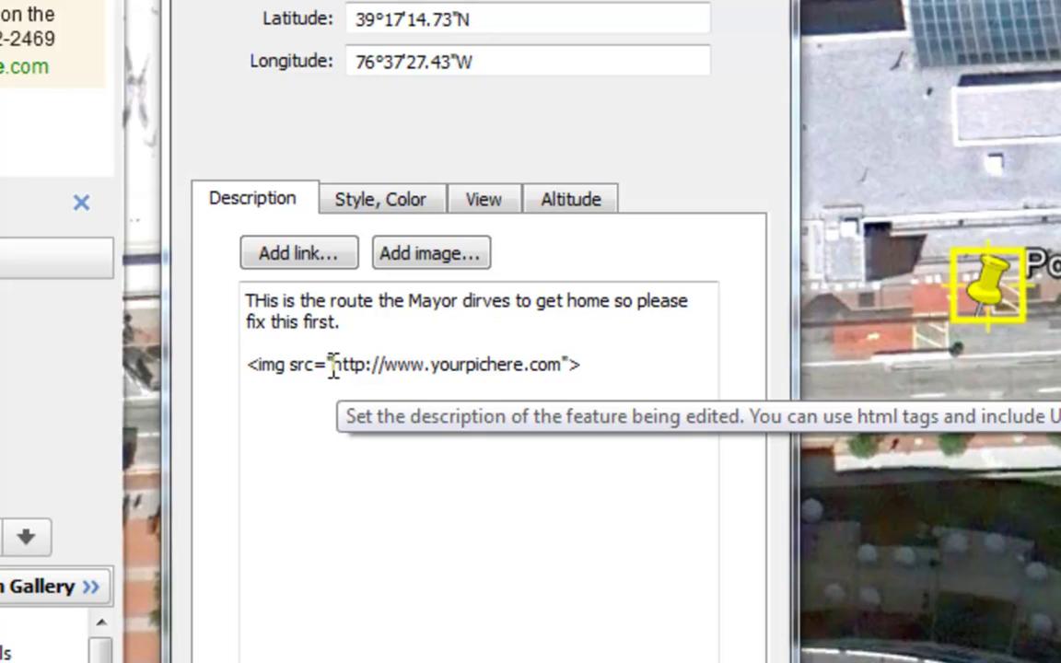
pyautogui.click(330, 366)
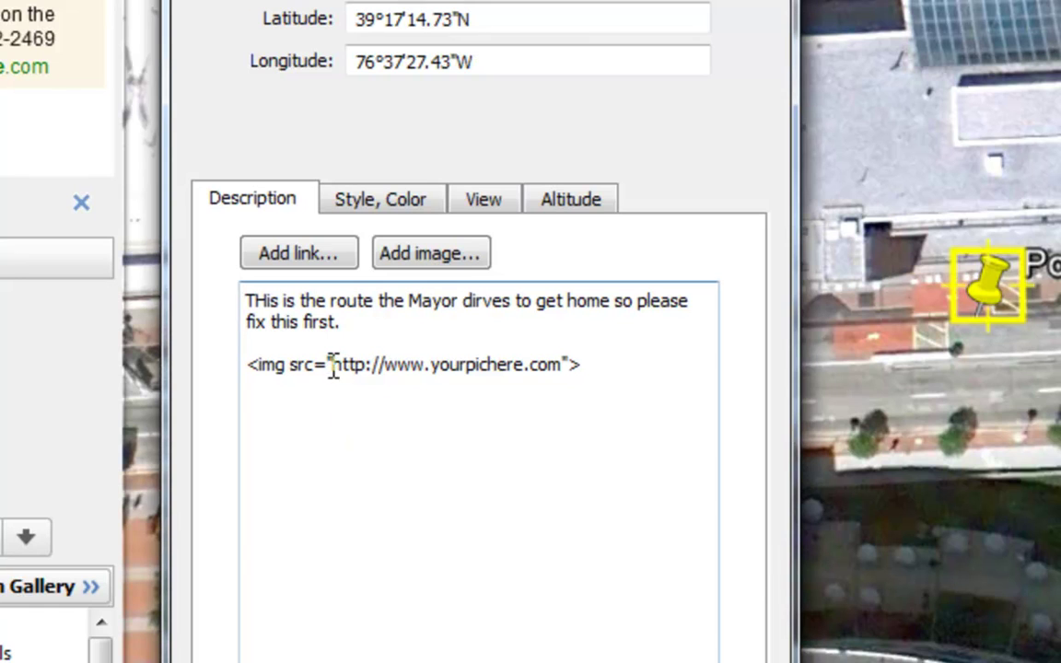
pyautogui.moveTo(335, 365); pyautogui.dragTo(562, 373)
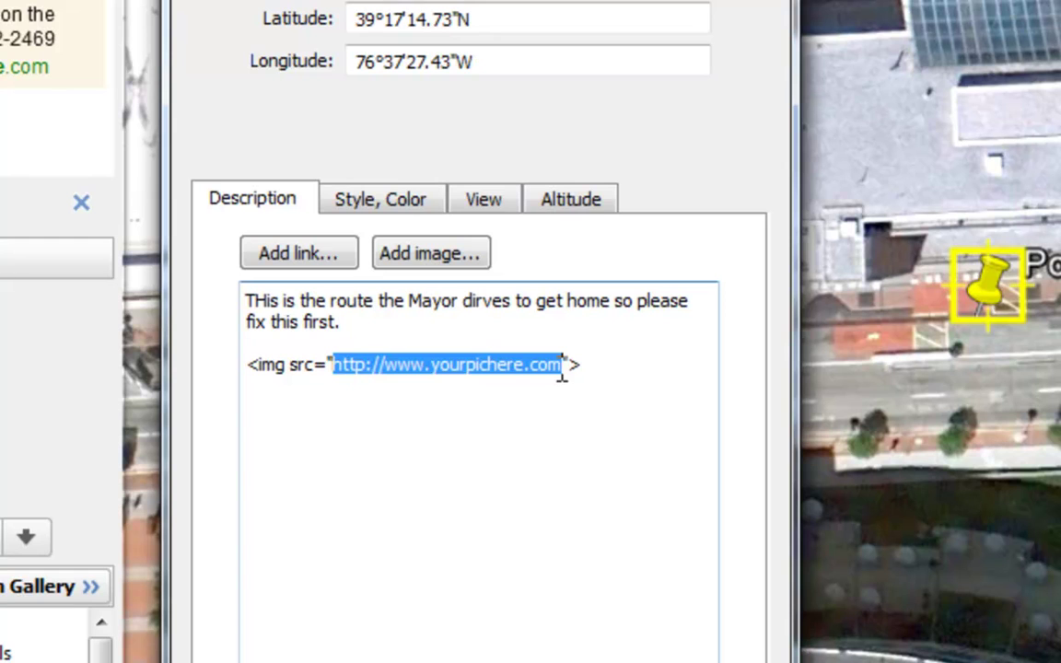
pyautogui.rightClick(491, 359)
pyautogui.click(589, 541)
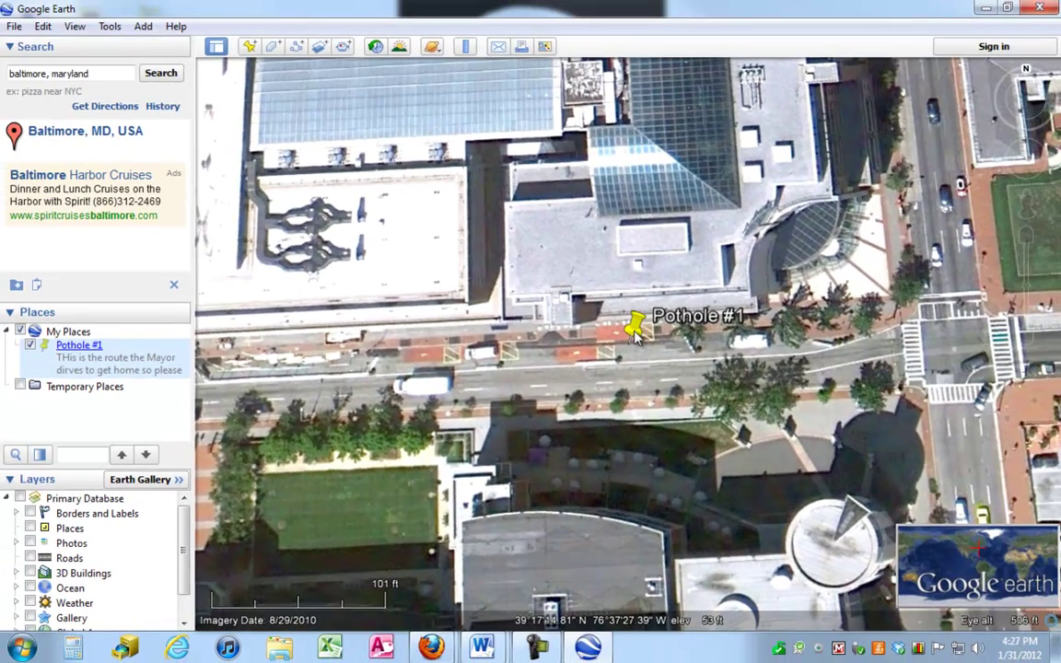
pyautogui.click(634, 337)
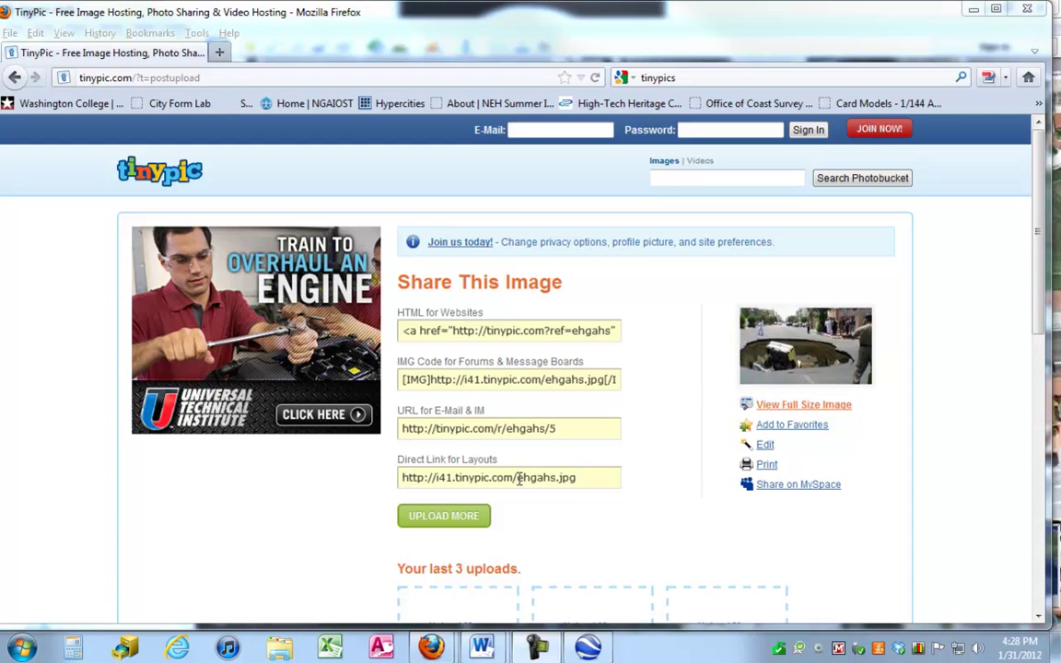
pyautogui.moveTo(577, 477); pyautogui.dragTo(400, 485)
pyautogui.rightClick(583, 481)
pyautogui.click(580, 477)
pyautogui.rightClick(558, 475)
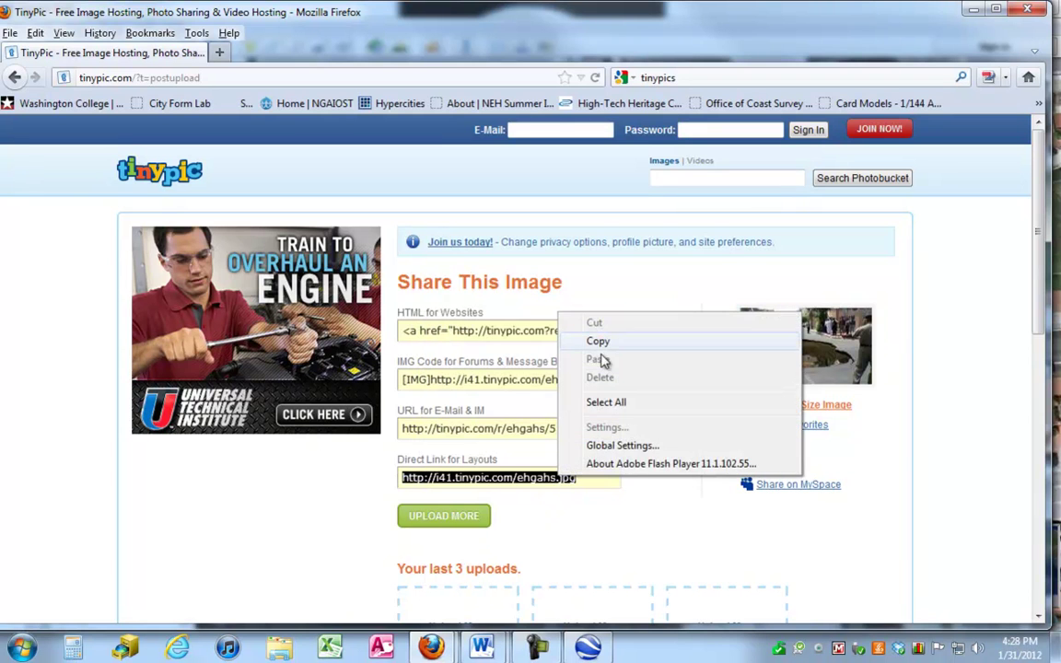
pyautogui.click(600, 342)
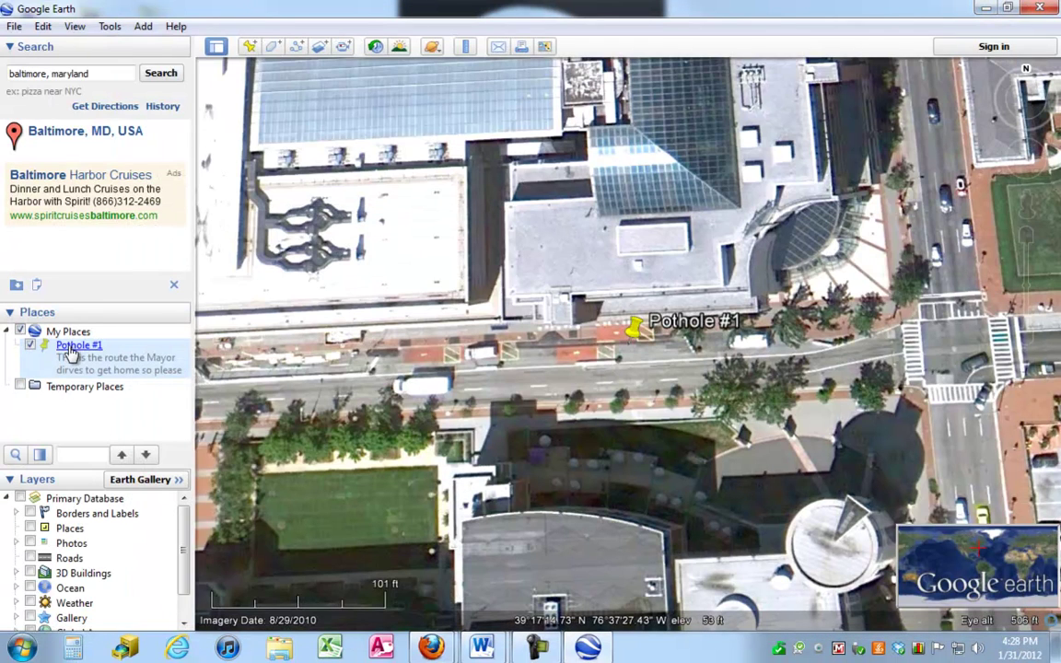
pyautogui.rightClick(71, 354)
pyautogui.click(120, 601)
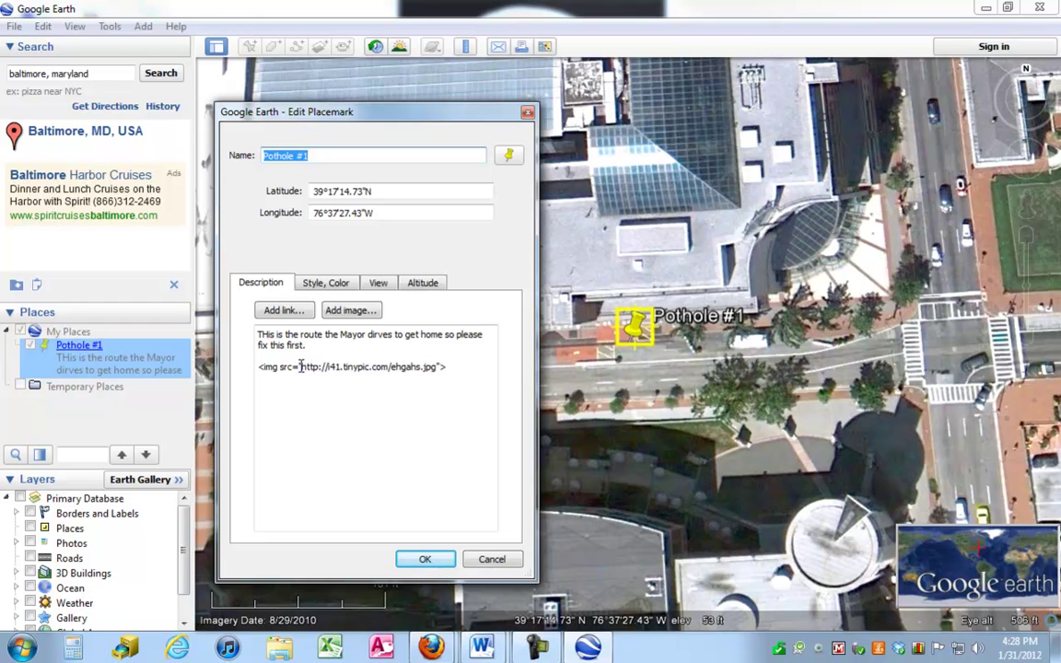
pyautogui.click(419, 559)
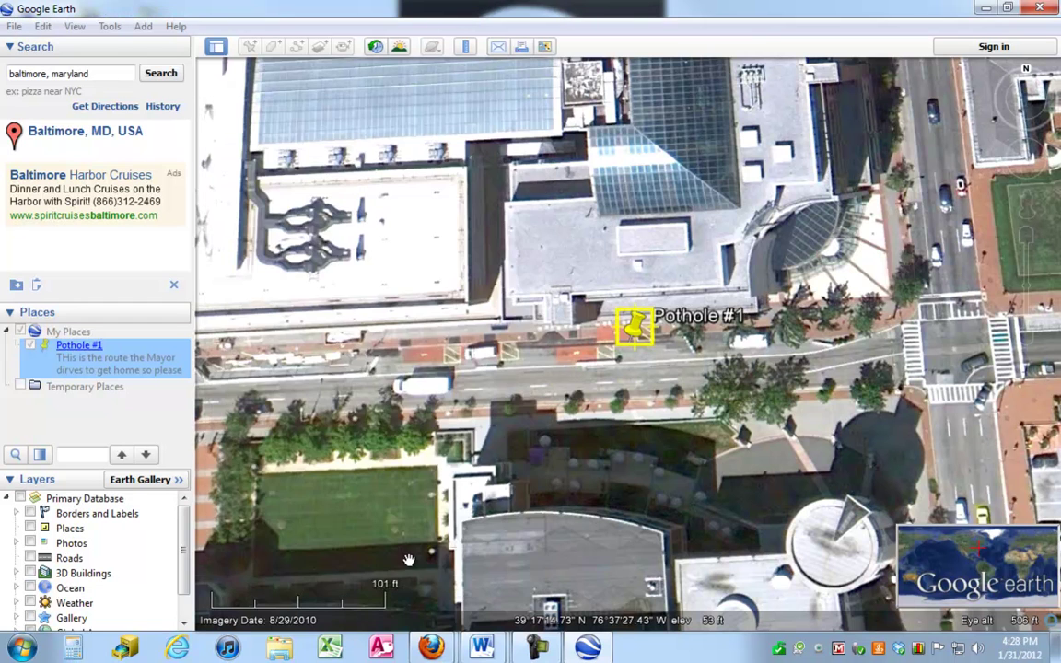
pyautogui.click(634, 331)
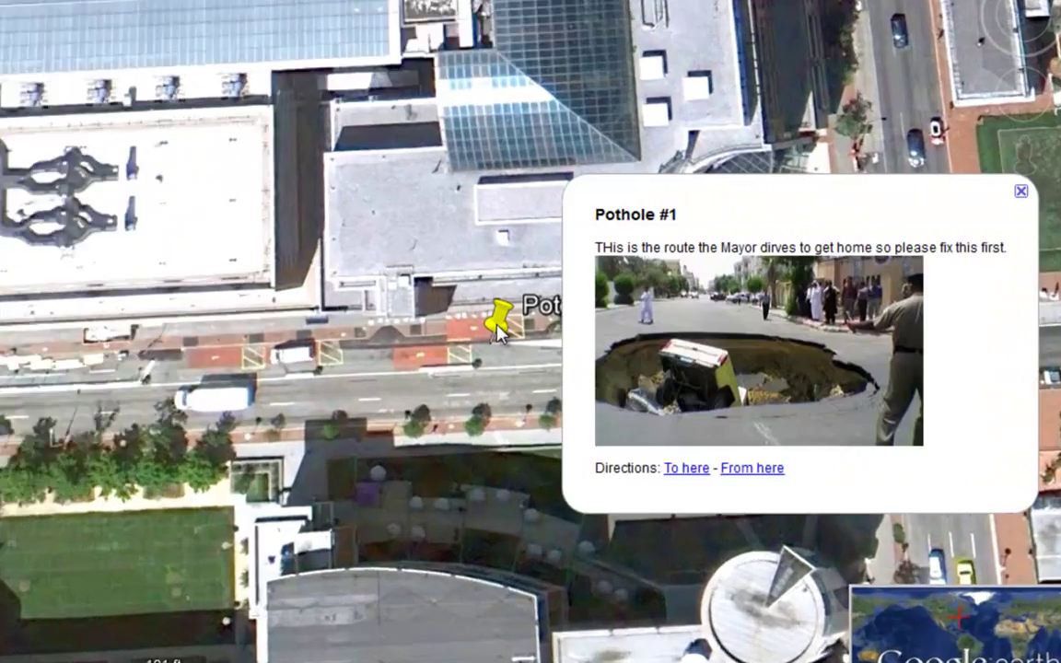
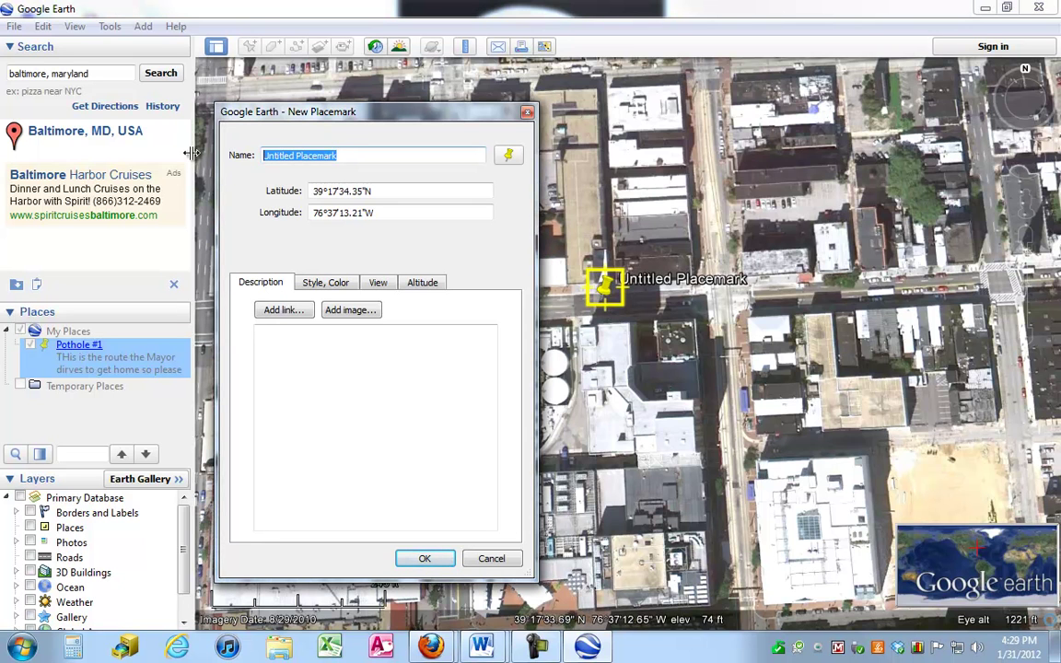
# - Name the new placemark Pothole #2, describe it as "THis is the route my boss drives home." and save it
pyautogui.write('Pothole #2')
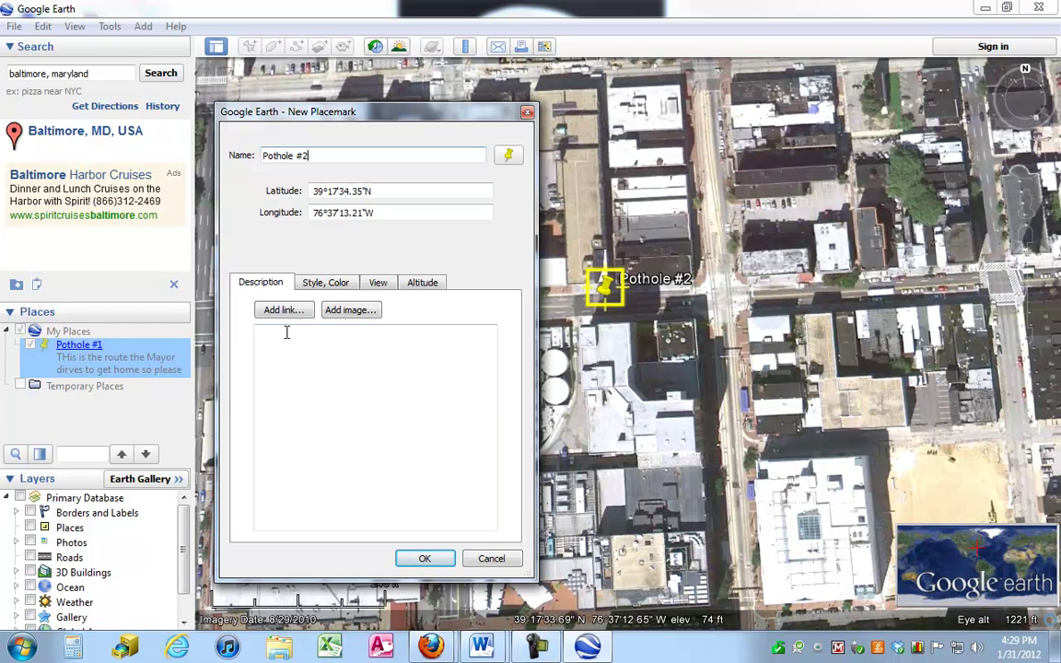
pyautogui.click(286, 334)
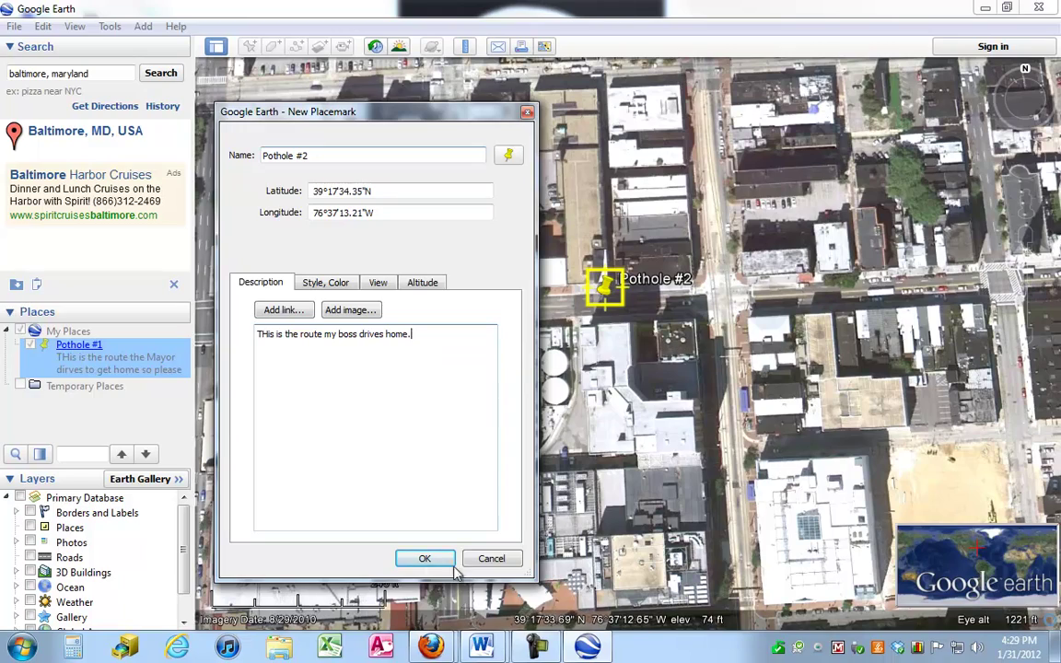
pyautogui.click(419, 558)
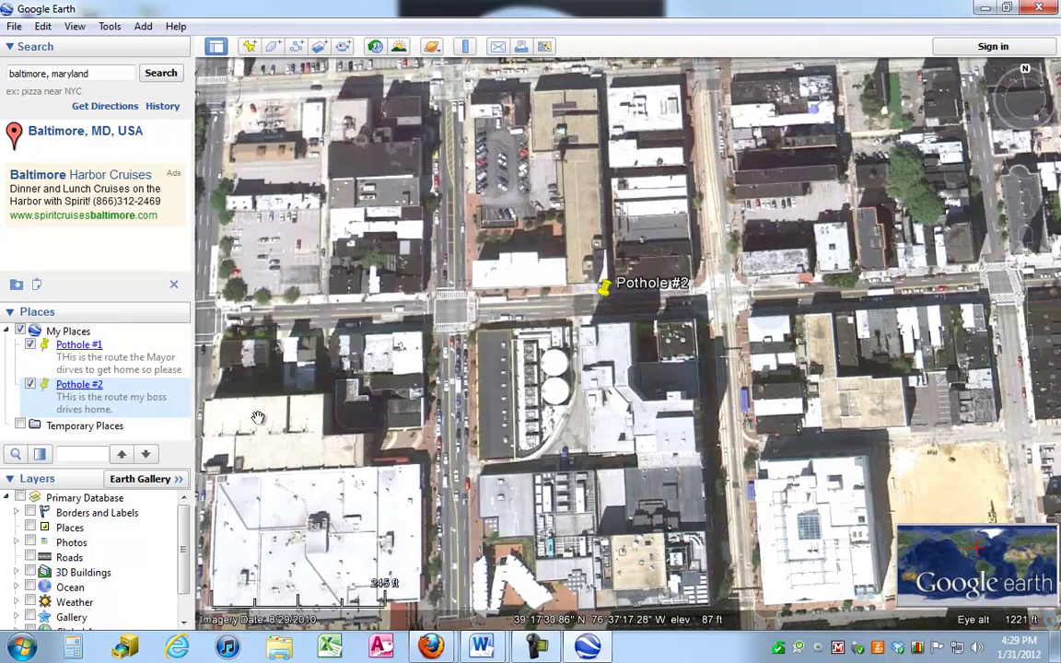
# - Go to Pothole #1 and copy the whole image tag from its description, then close its properties
pyautogui.doubleClick(68, 353)
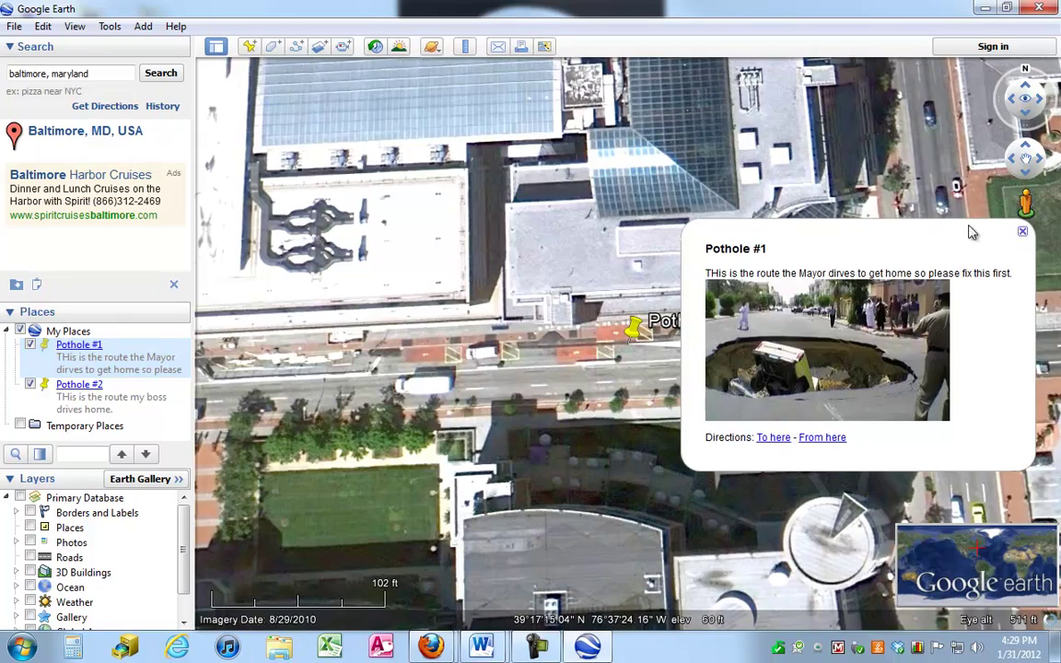
pyautogui.rightClick(81, 343)
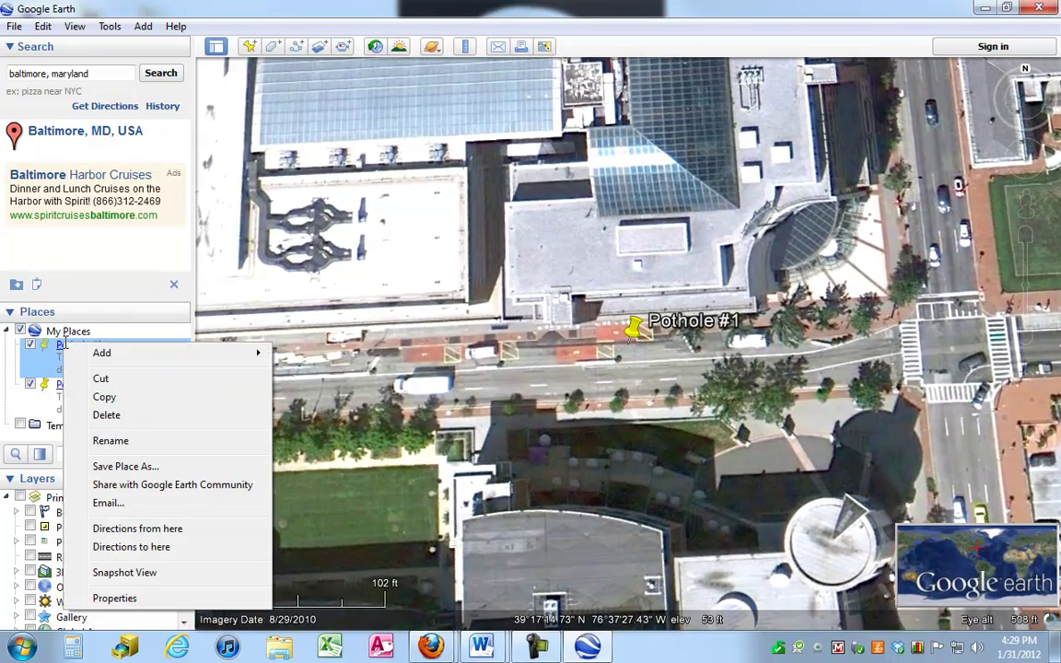
pyautogui.click(109, 599)
pyautogui.moveTo(449, 368); pyautogui.dragTo(239, 370)
pyautogui.hotkey('ctrl', 'c')
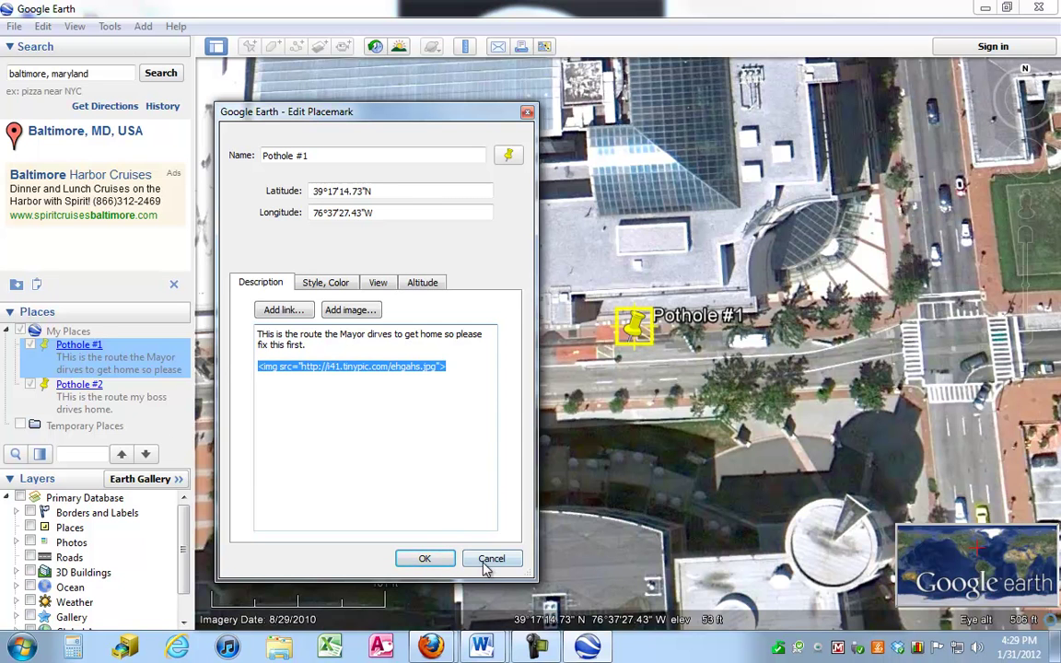
pyautogui.click(422, 559)
# - Paste the copied image tag into Pothole #2's description, leaving a blank line after the existing text
pyautogui.rightClick(89, 386)
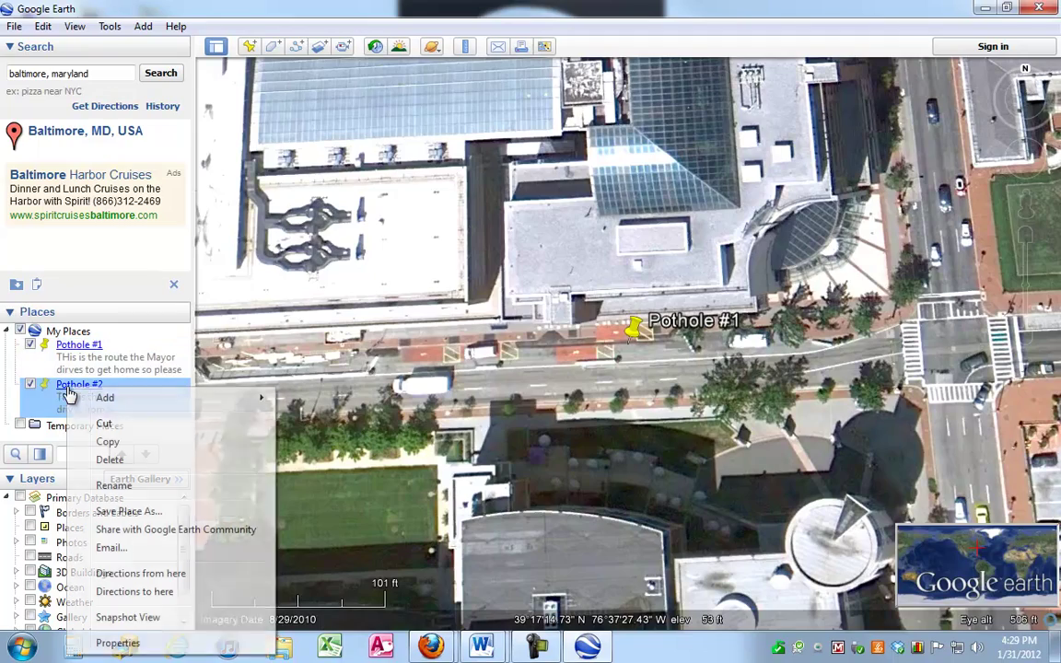
pyautogui.click(111, 642)
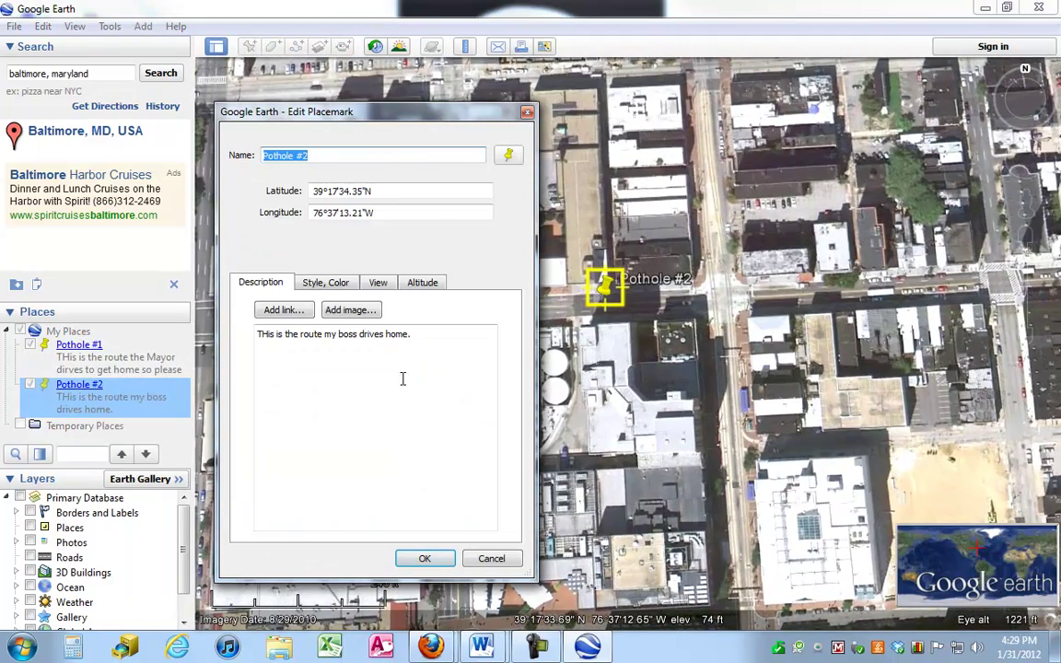
pyautogui.click(419, 337)
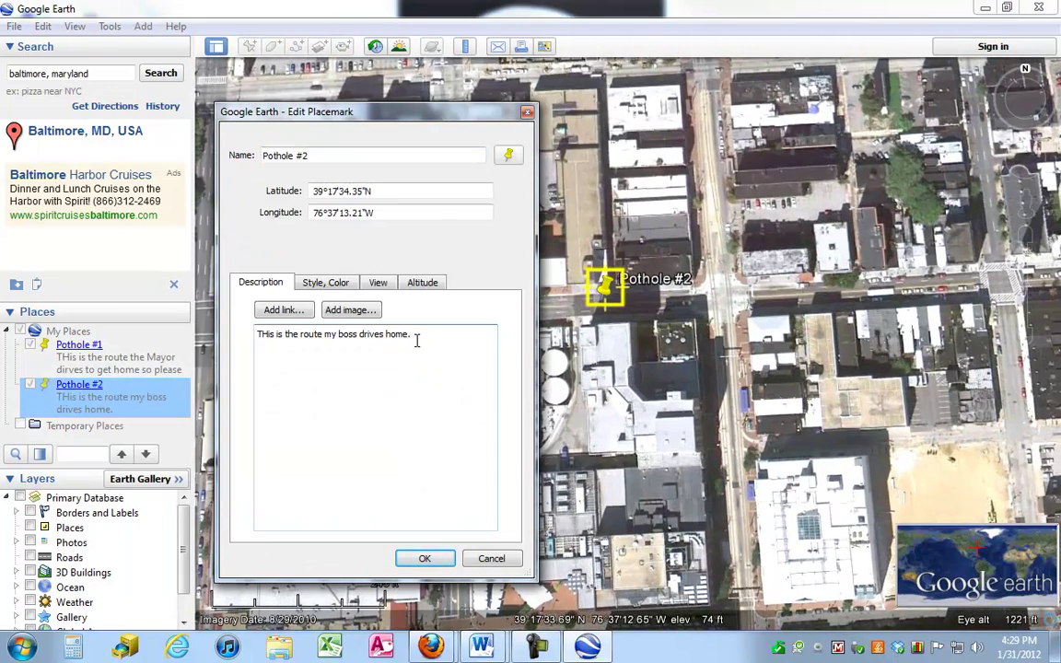
pyautogui.press('Return')
pyautogui.press('Return')
pyautogui.hotkey('ctrl', 'v')
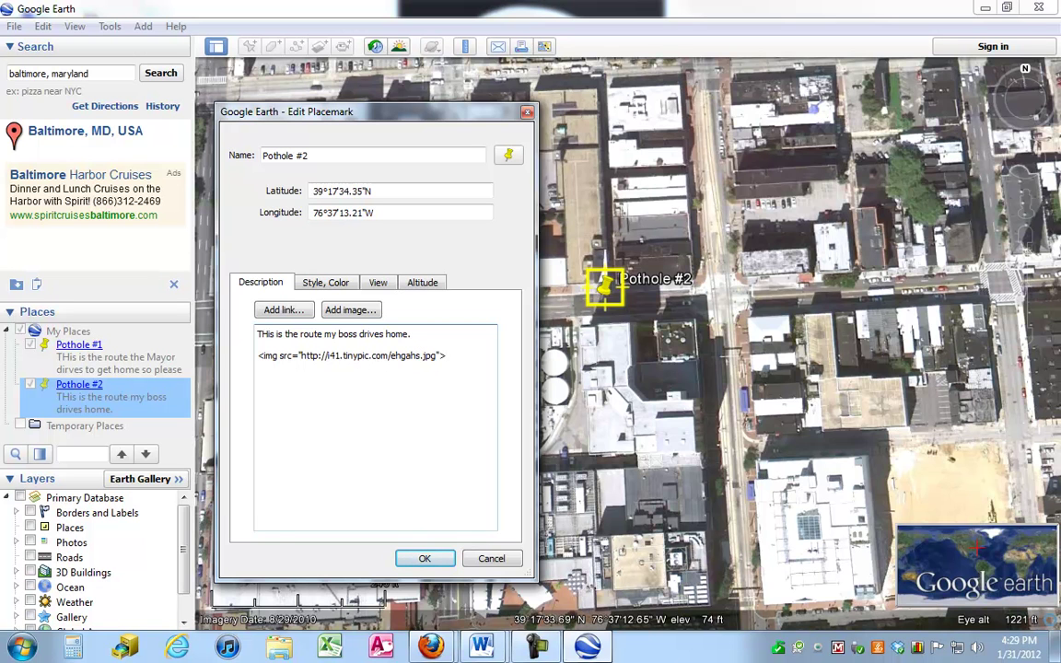
# - Switch to TinyPic in Firefox and upload pothole2.jpg from the Desktop as an image with default resizing, answering the anti-spam challenge
pyautogui.moveTo(429, 651)
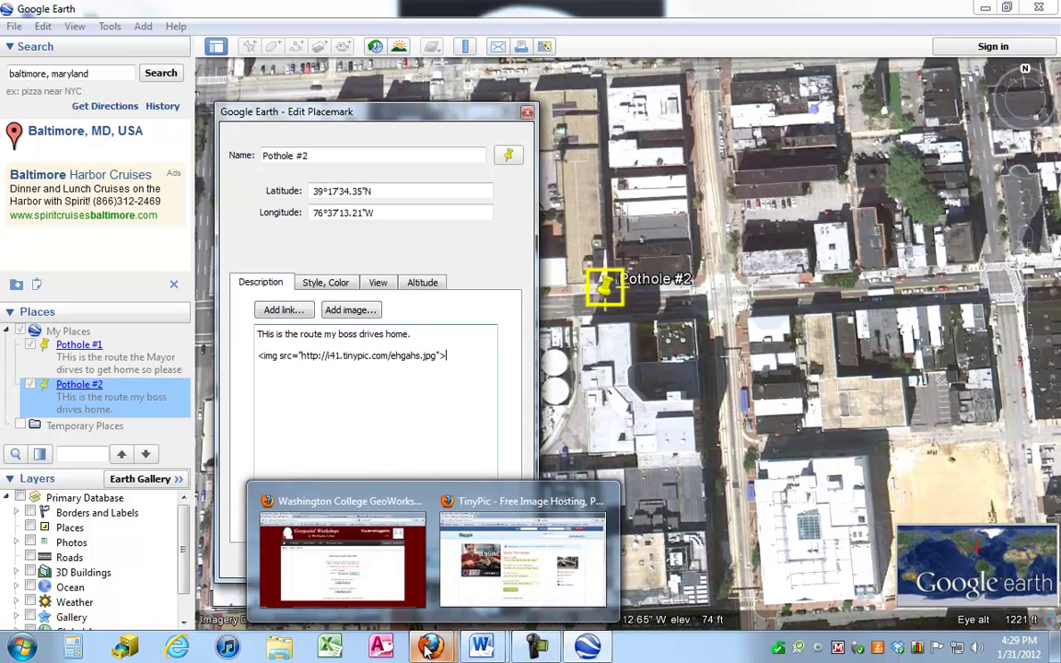
pyautogui.click(491, 509)
pyautogui.click(447, 514)
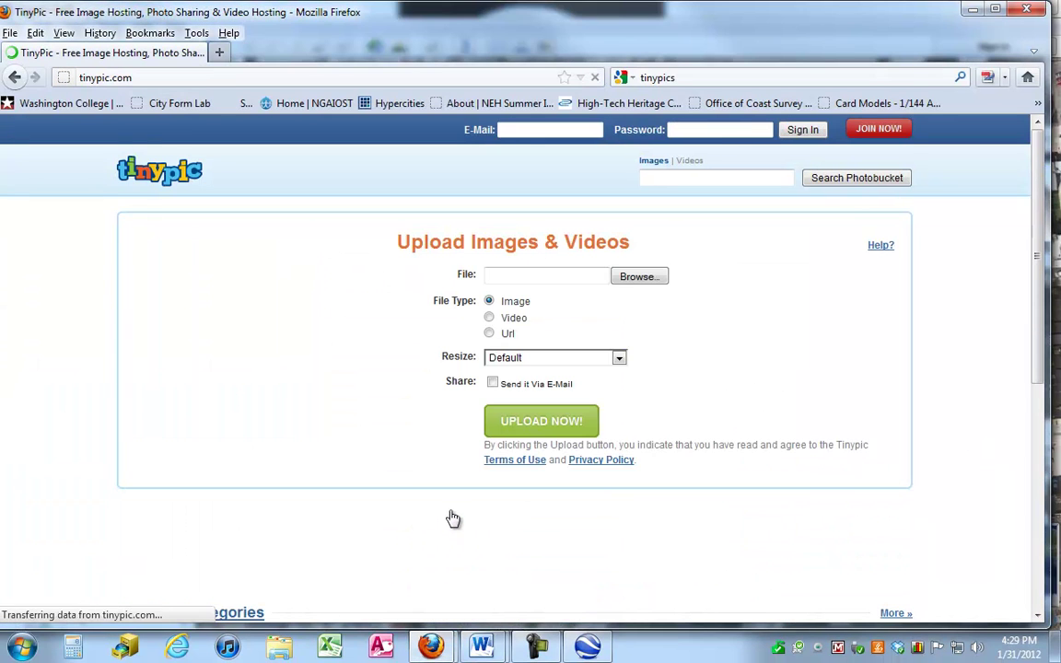
pyautogui.click(647, 277)
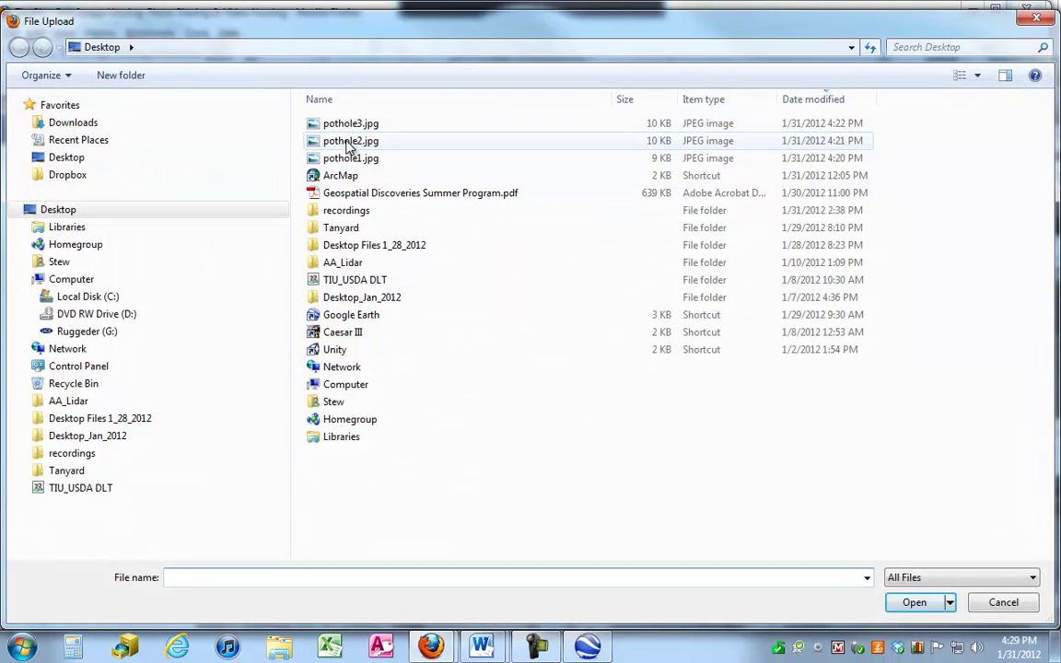
pyautogui.doubleClick(347, 142)
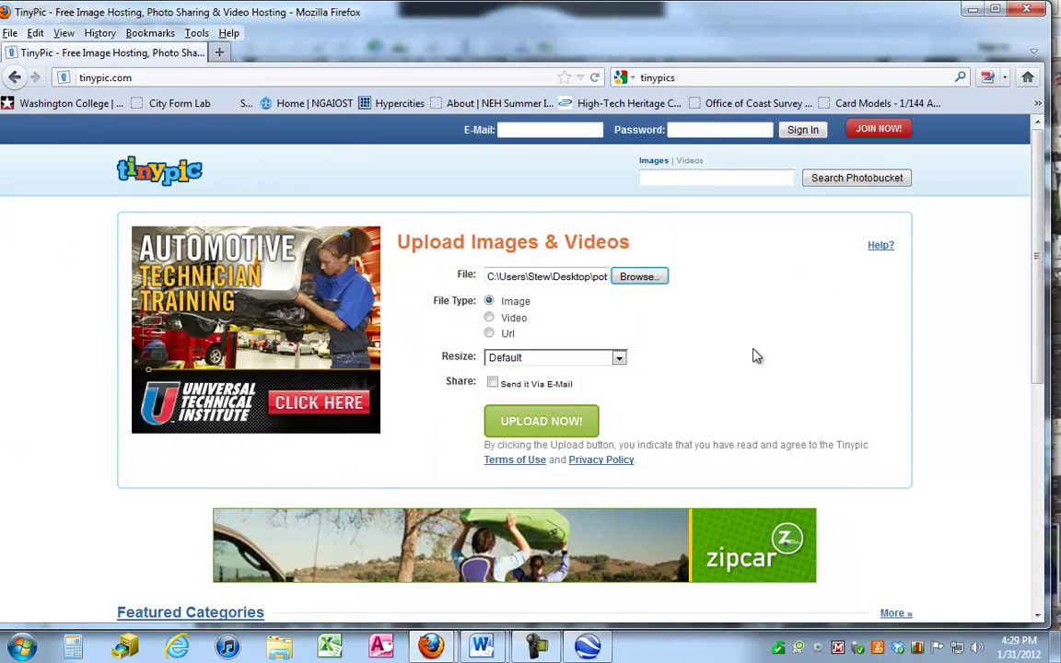
pyautogui.click(524, 423)
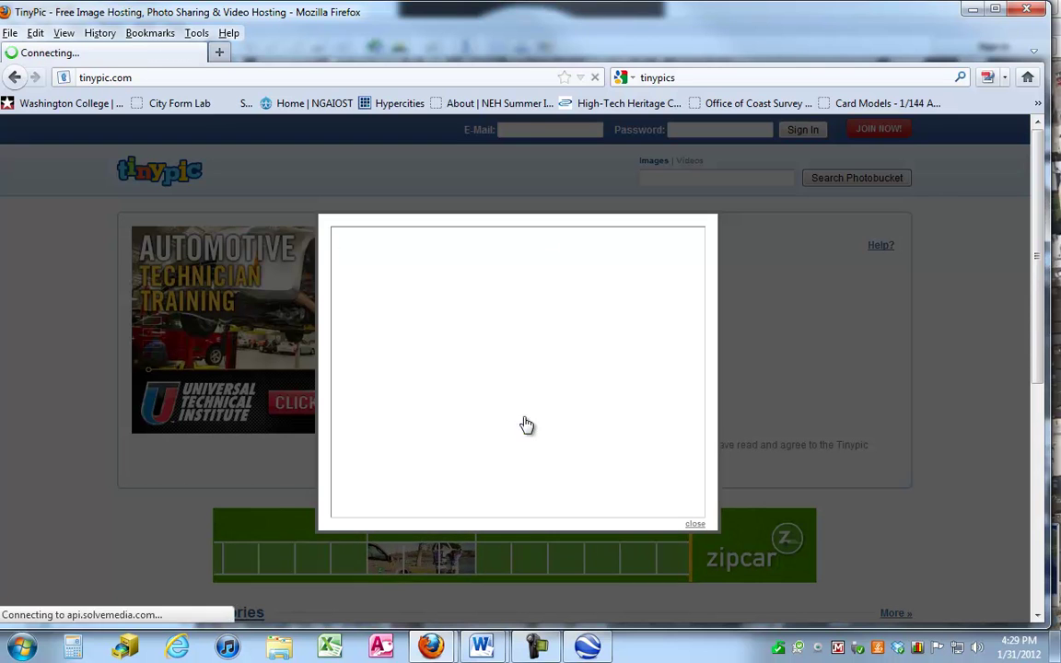
pyautogui.click(402, 416)
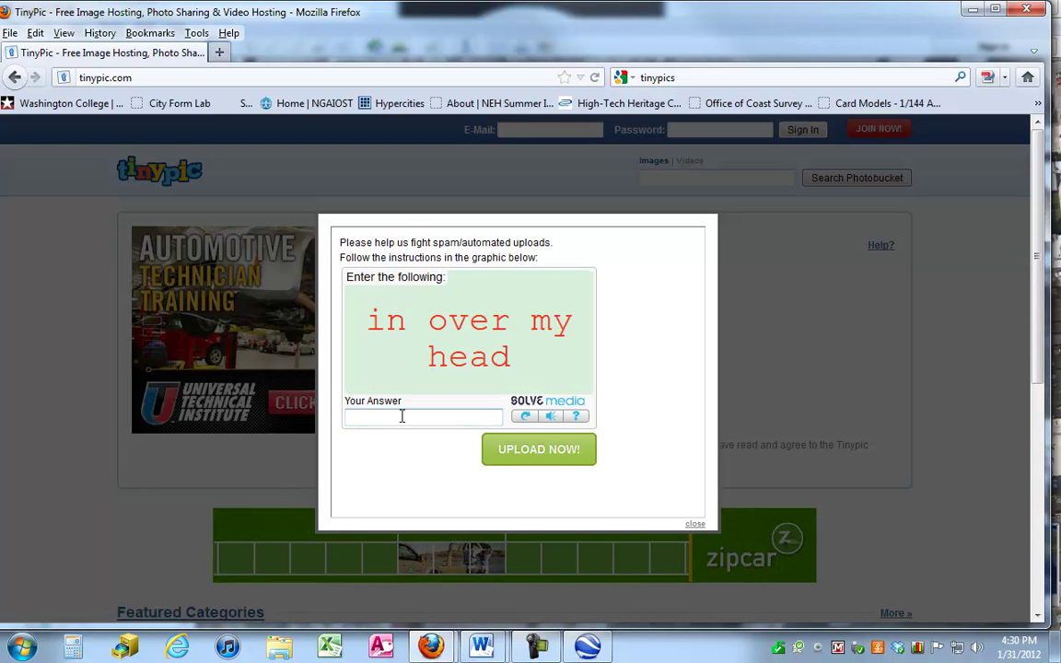
pyautogui.write('in over')
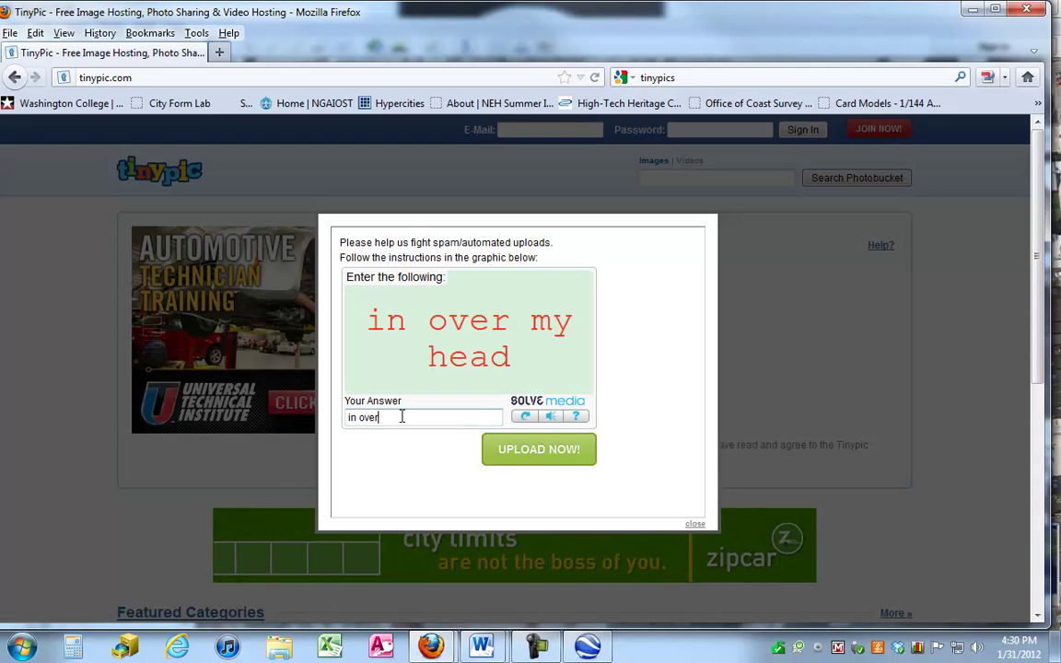
pyautogui.write(' my head')
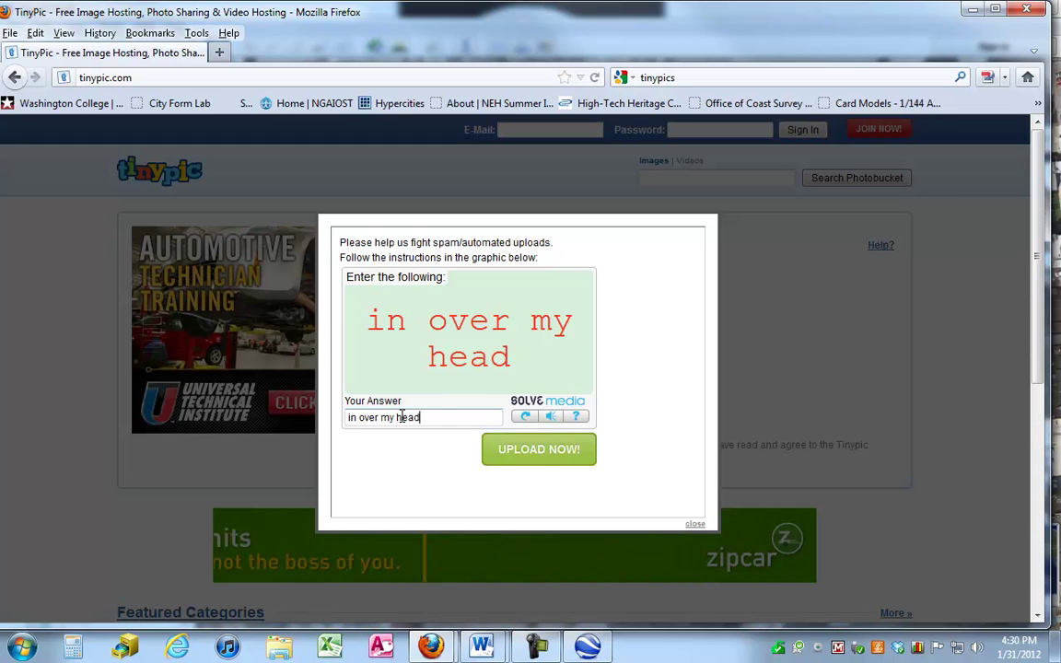
pyautogui.click(516, 453)
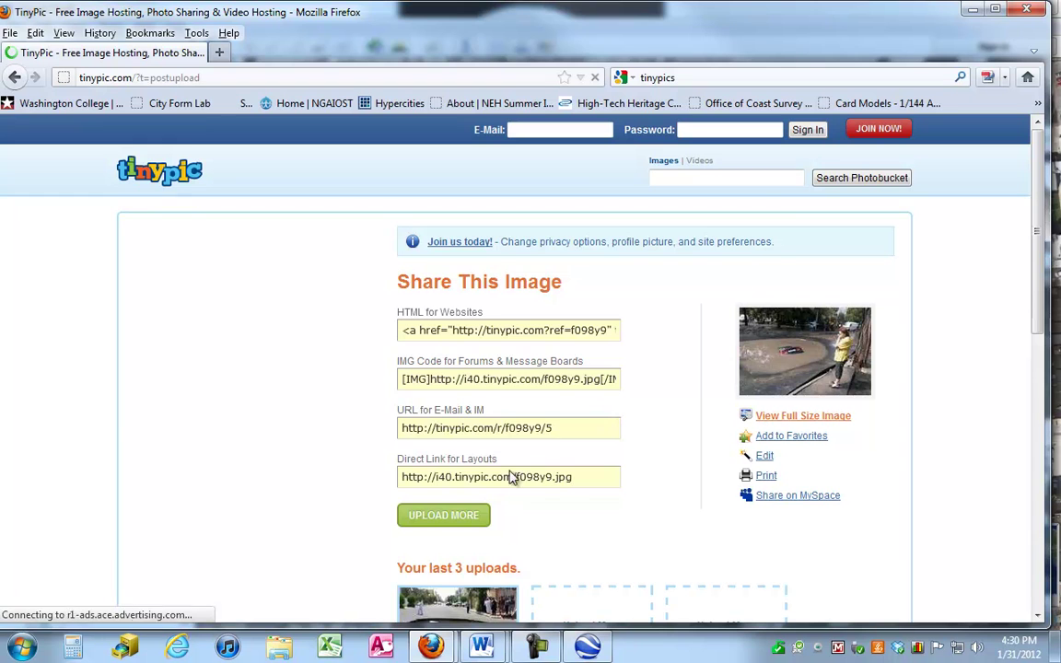
pyautogui.moveTo(571, 483); pyautogui.dragTo(402, 482)
pyautogui.rightClick(412, 478)
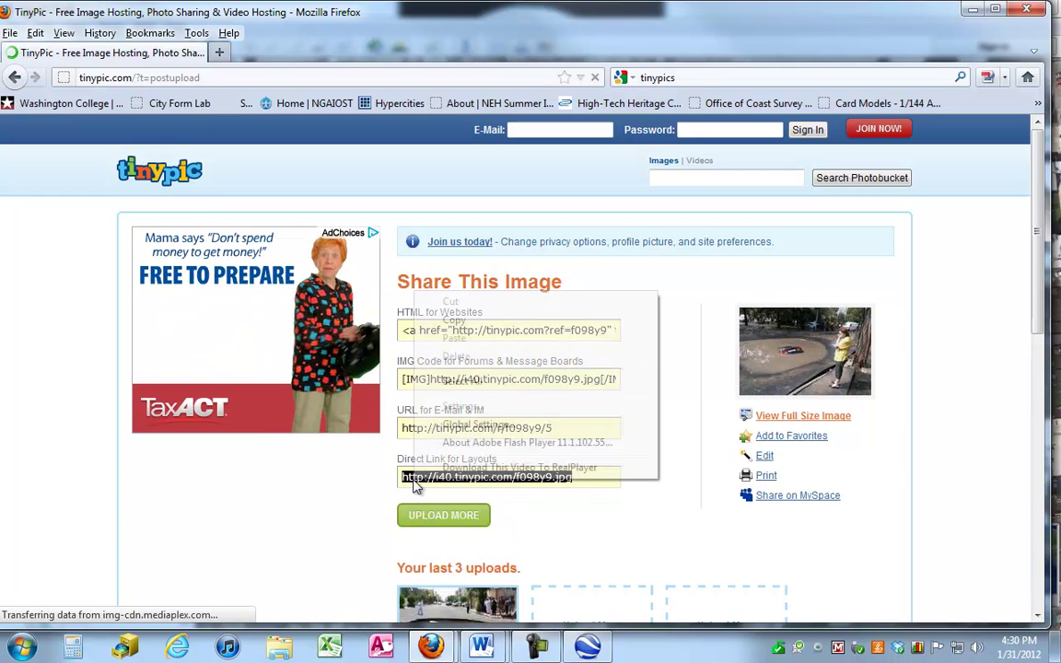
pyautogui.click(455, 321)
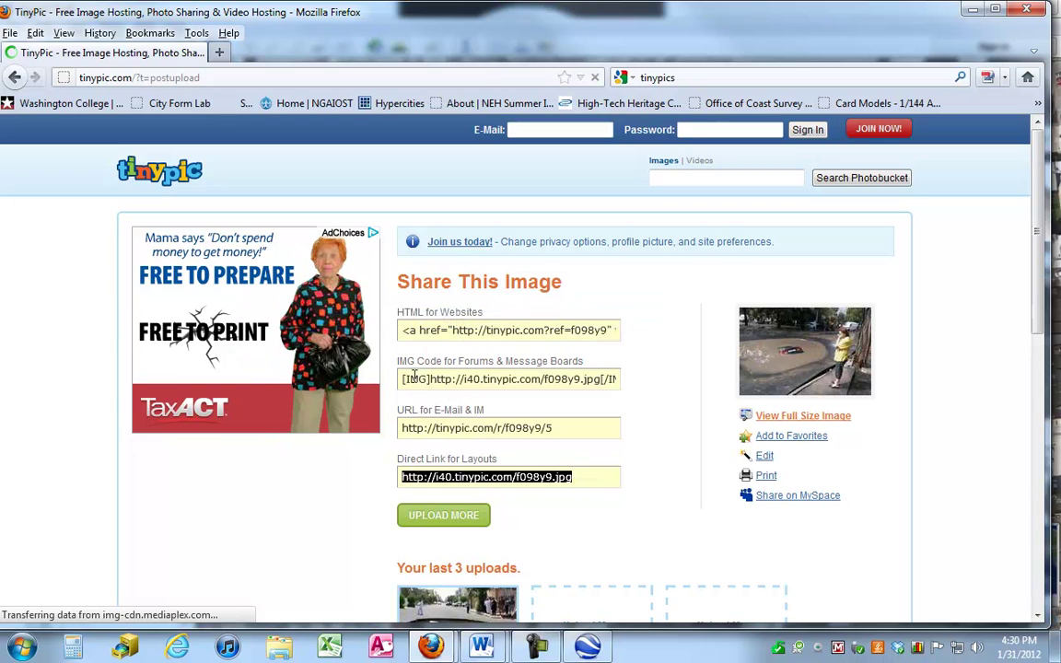
pyautogui.click(587, 647)
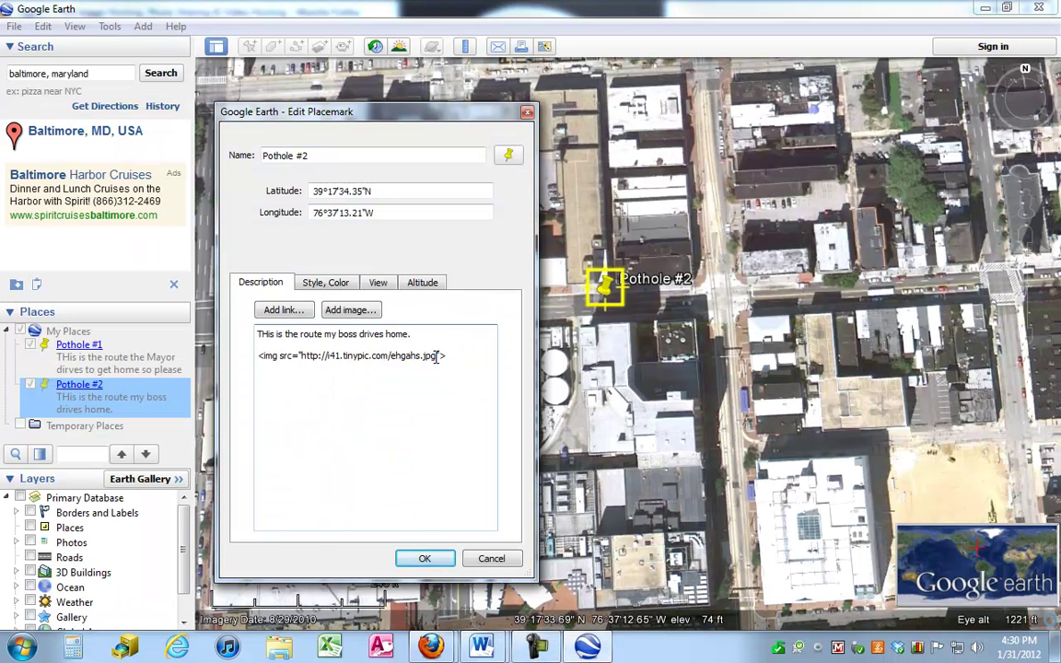
pyautogui.moveTo(406, 357); pyautogui.dragTo(322, 360)
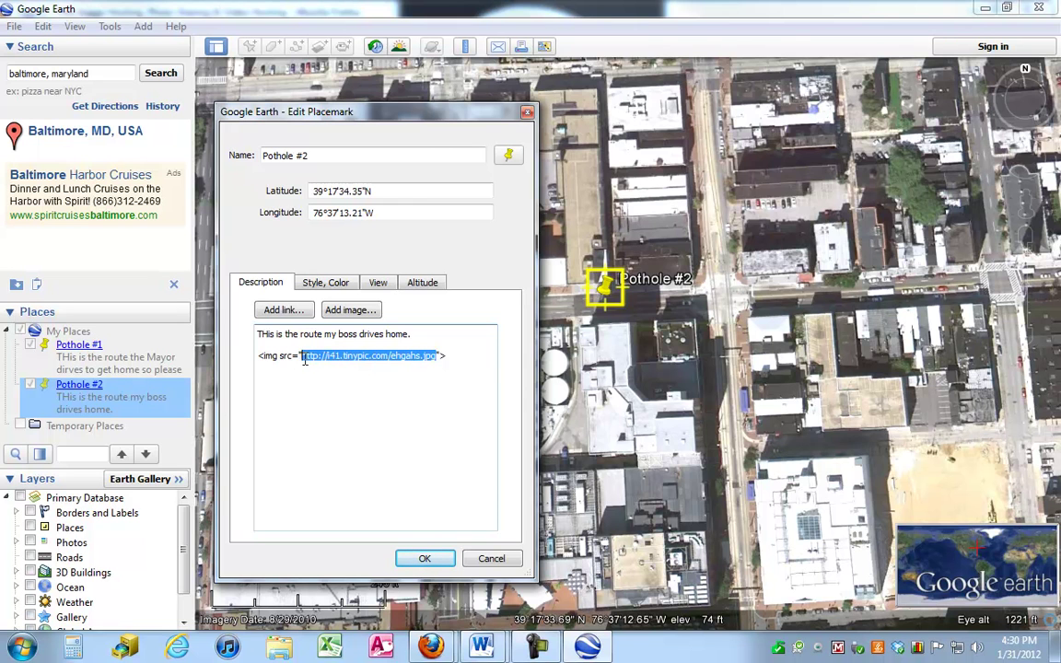
pyautogui.hotkey('ctrl', 'v')
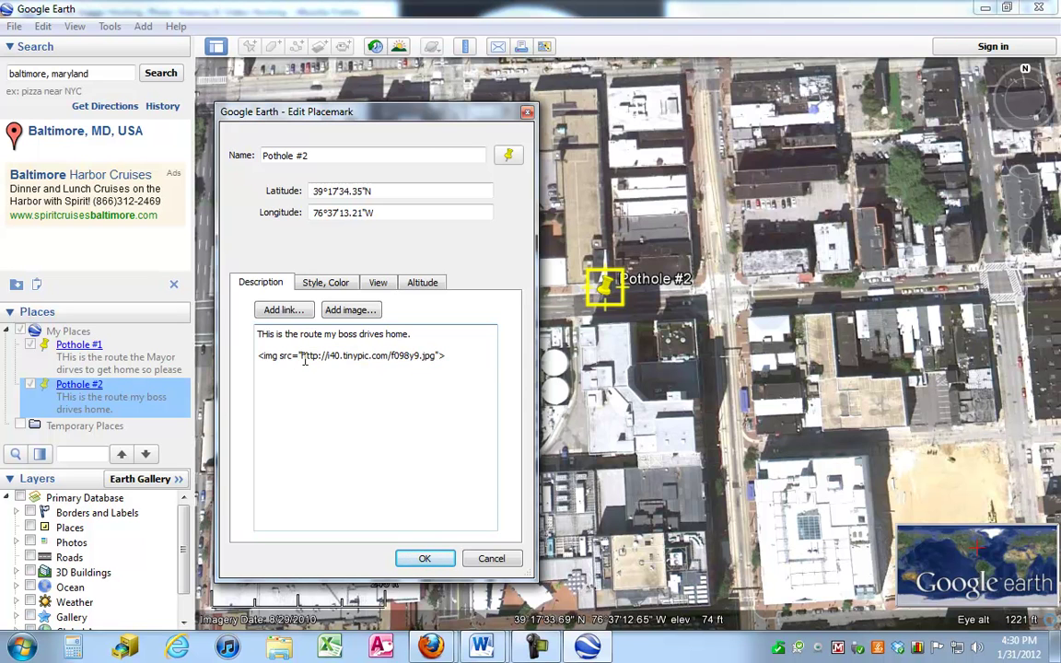
# - Save Pothole #2's edited description, check the picture in its map balloon, and close the balloon
pyautogui.click(414, 562)
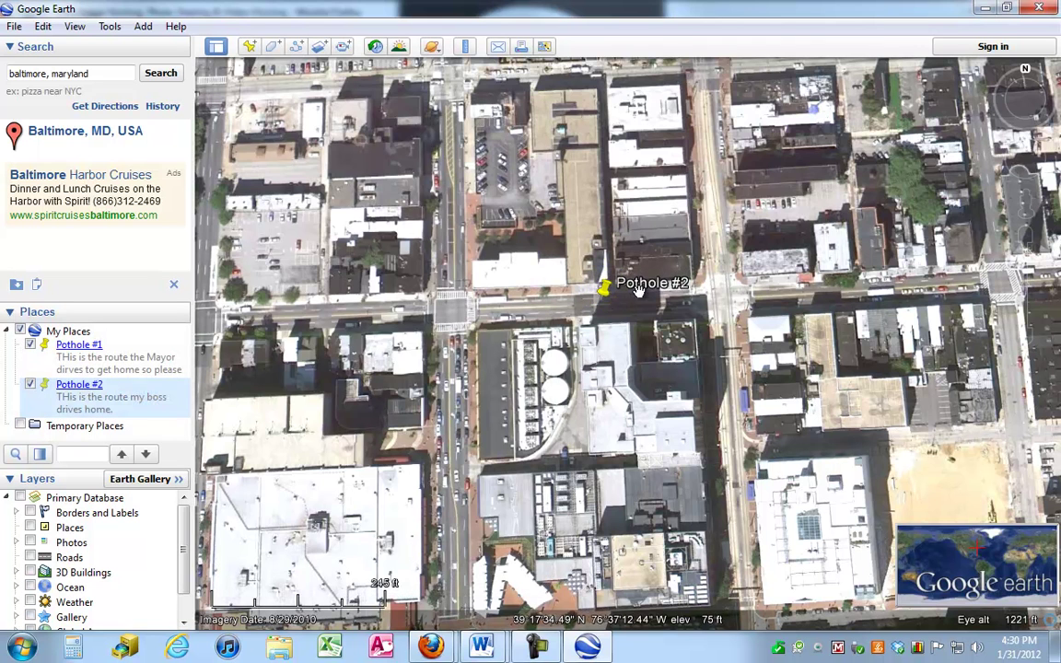
pyautogui.click(605, 293)
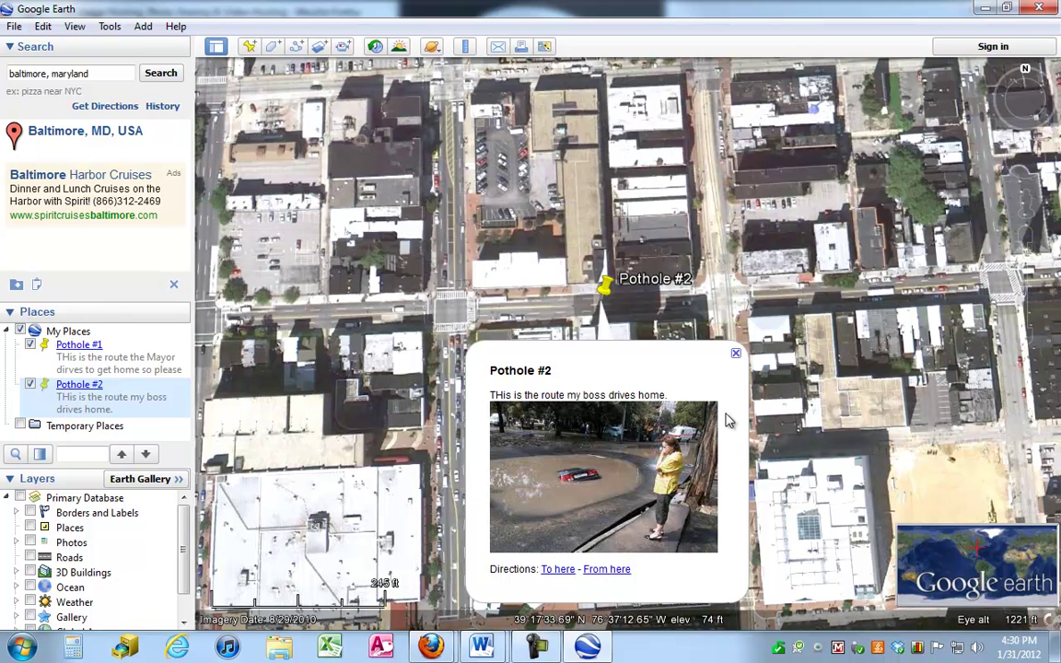
pyautogui.click(735, 355)
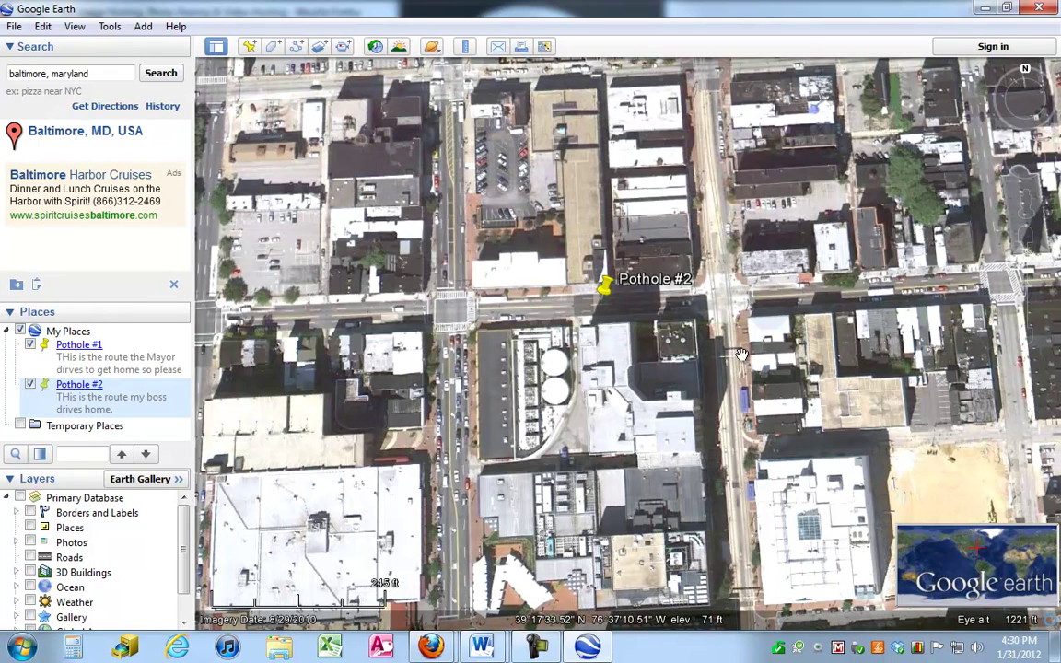
# - Add a new placemark northeast of Pothole #2, positioned on the diagonal street at about 39°17'47.70"N, 76°36'12.61"W
pyautogui.click(1025, 335)
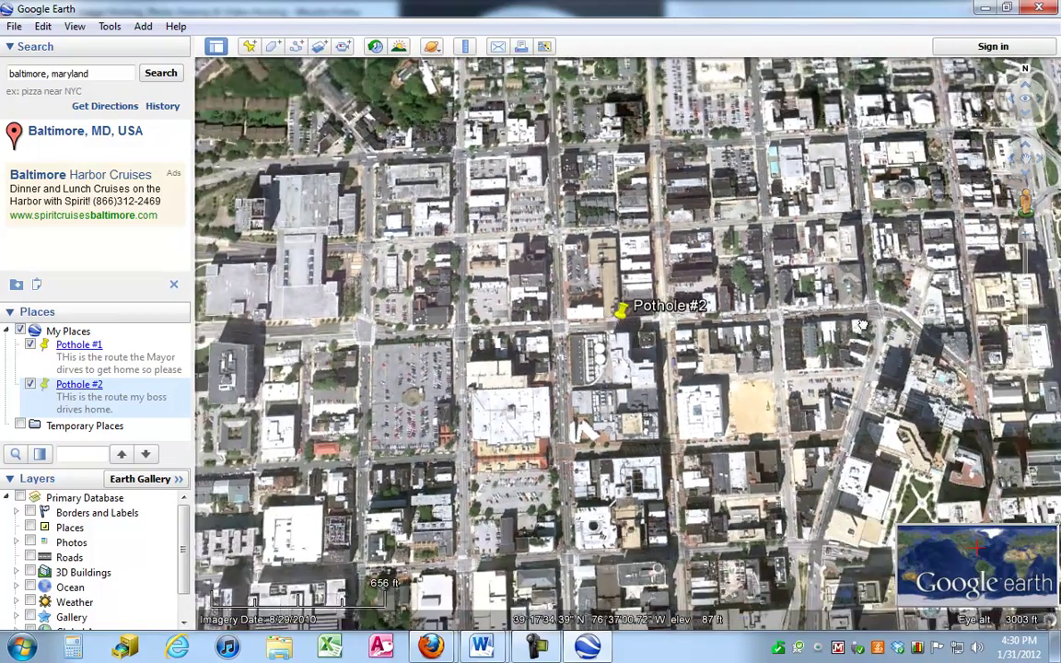
pyautogui.moveTo(760, 332); pyautogui.dragTo(377, 352)
pyautogui.moveTo(751, 316); pyautogui.dragTo(428, 500)
pyautogui.moveTo(921, 276); pyautogui.dragTo(709, 352)
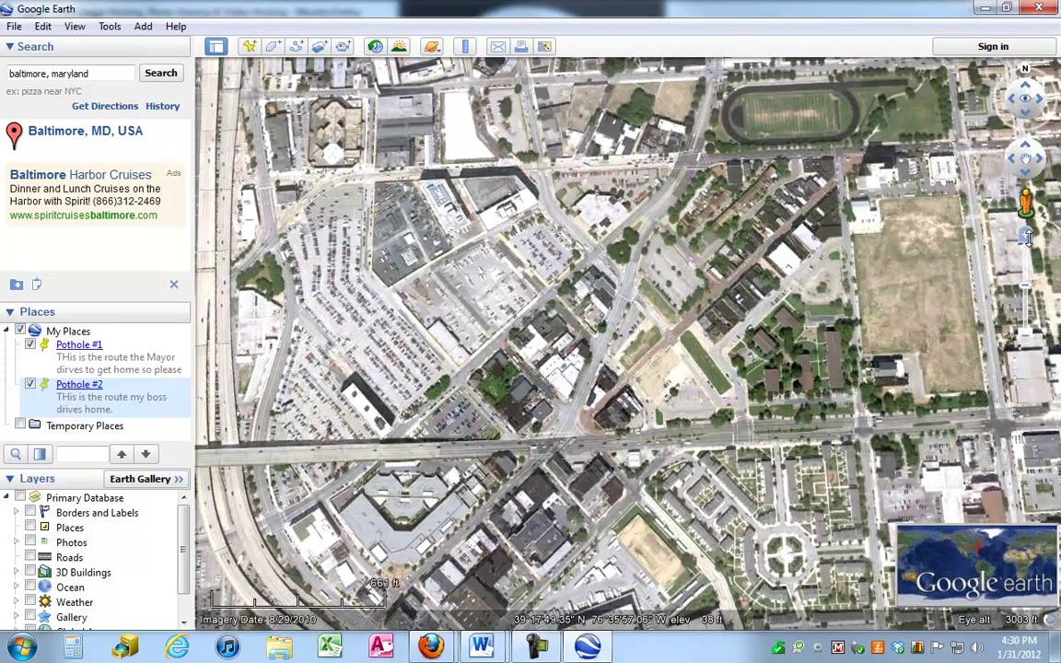
pyautogui.click(1025, 235)
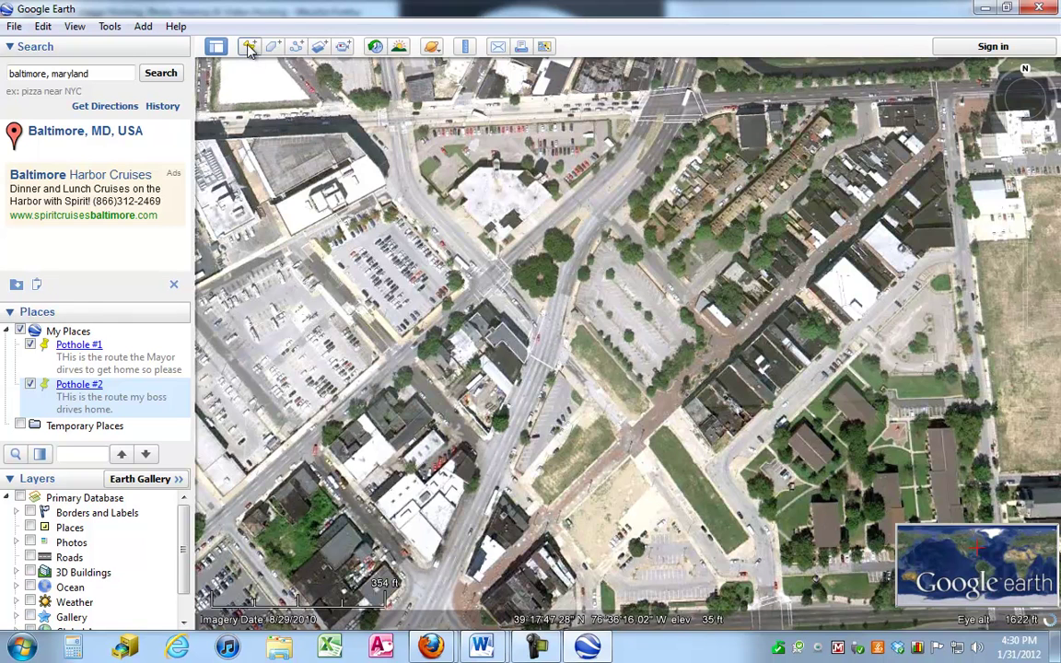
pyautogui.click(248, 48)
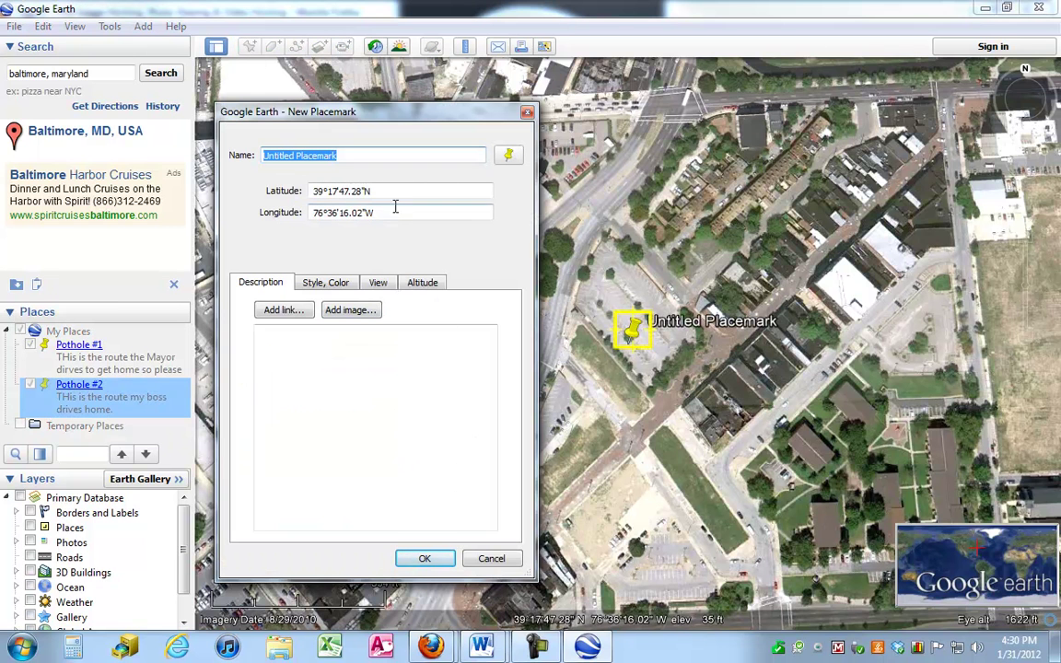
pyautogui.moveTo(631, 342); pyautogui.dragTo(755, 332)
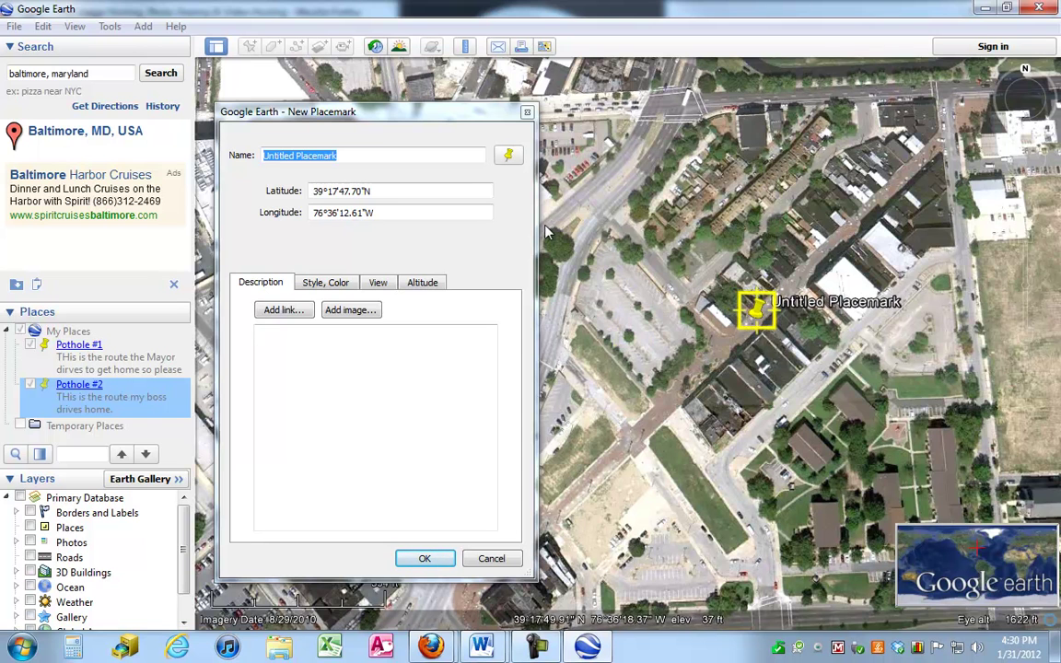
# - Name the new placemark Pothole #3, enter the description "This is the street I live on." and save it
pyautogui.write('Pothole')
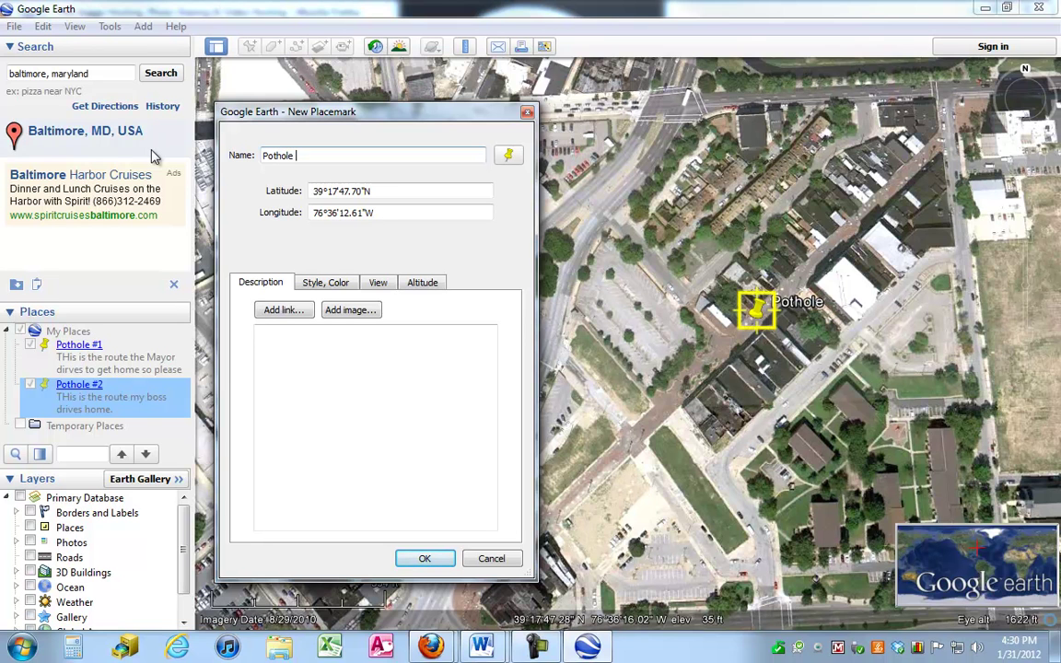
pyautogui.write(' #3')
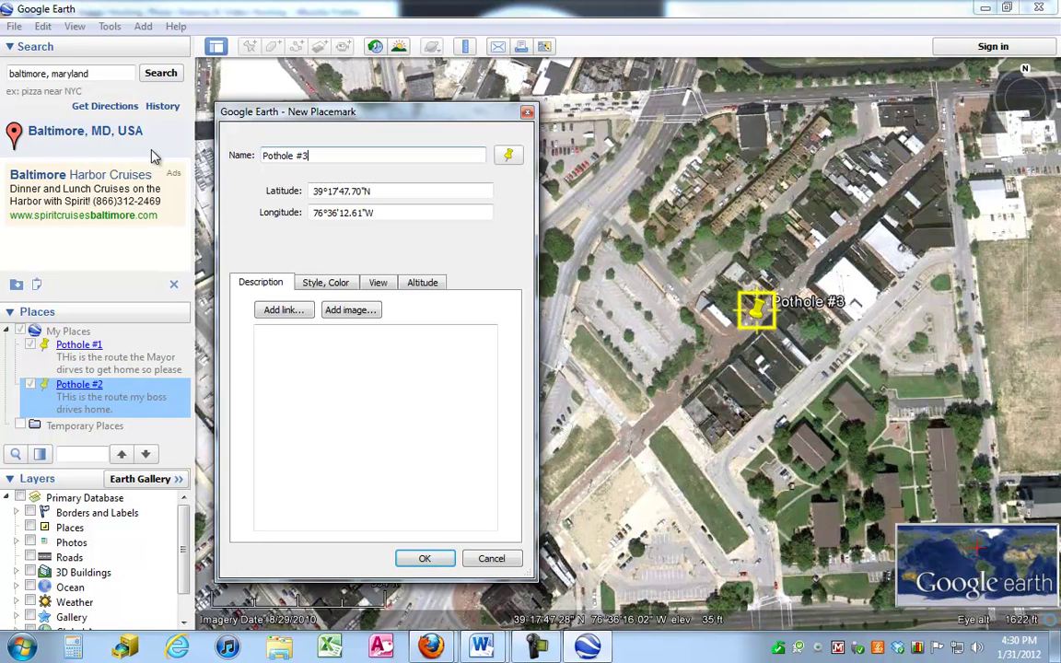
pyautogui.click(269, 334)
pyautogui.write('THi')
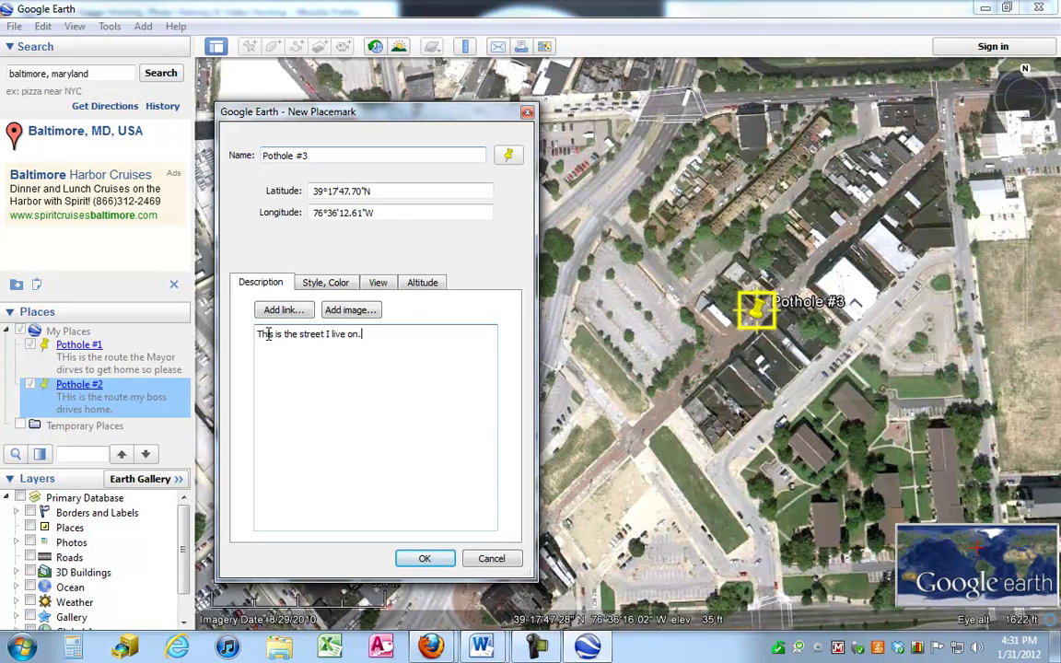
pyautogui.click(414, 559)
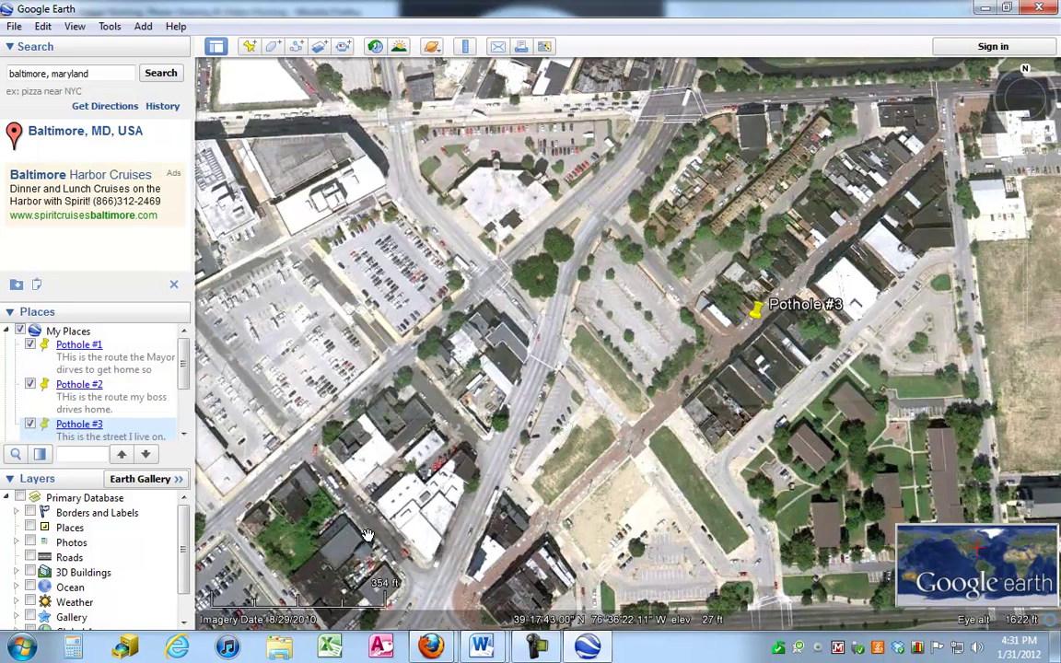
# - Copy the whole image tag from Pothole #2's description and close its properties
pyautogui.rightClick(74, 390)
pyautogui.click(129, 640)
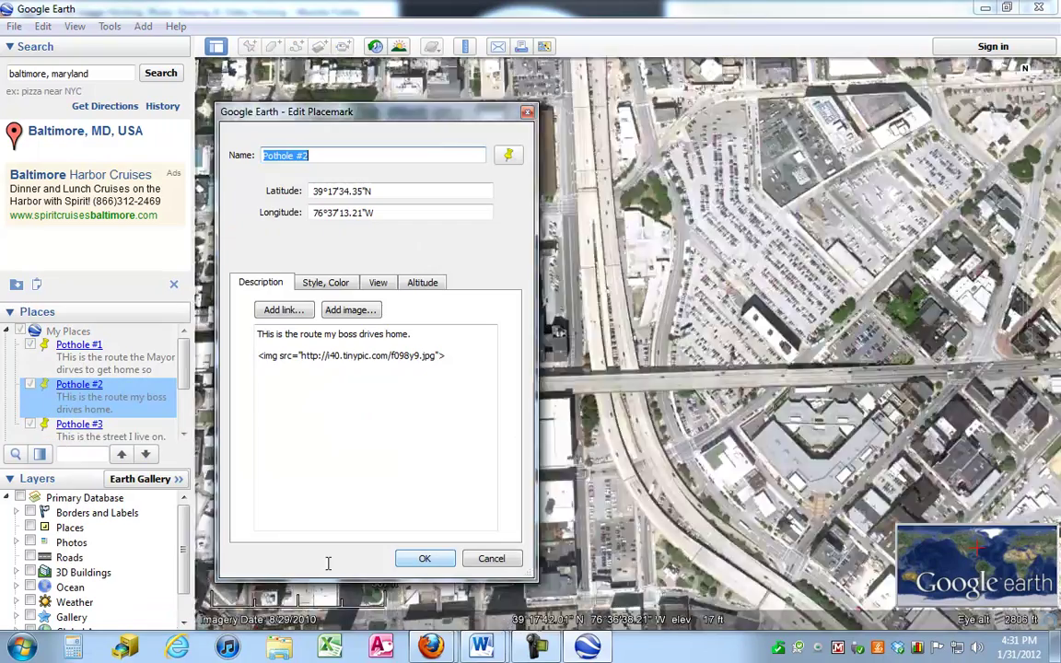
pyautogui.moveTo(451, 355); pyautogui.dragTo(284, 359)
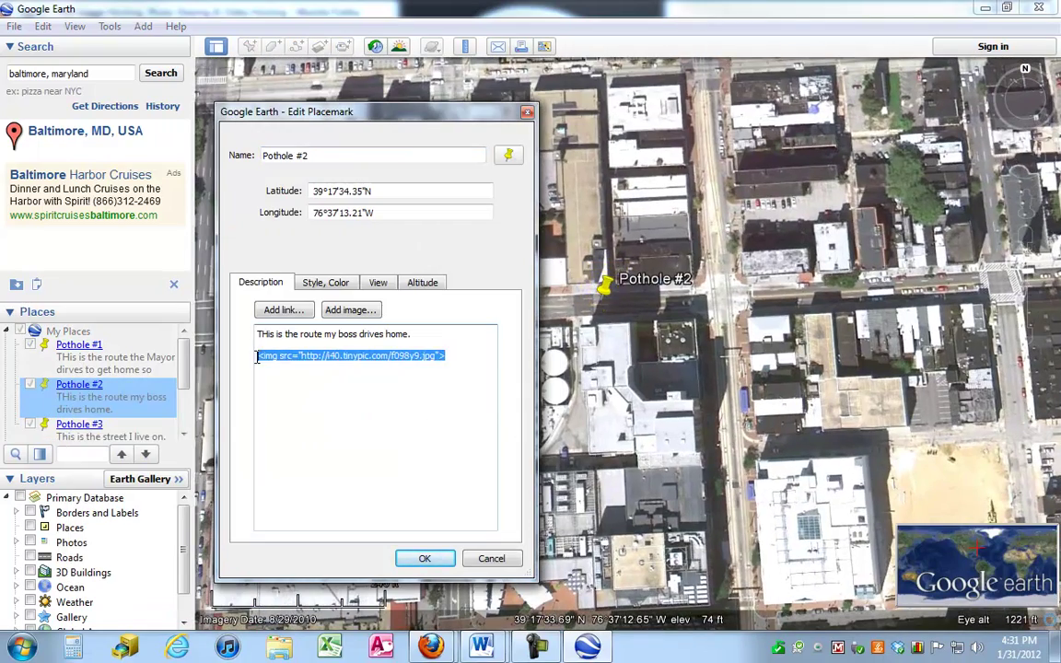
pyautogui.rightClick(266, 359)
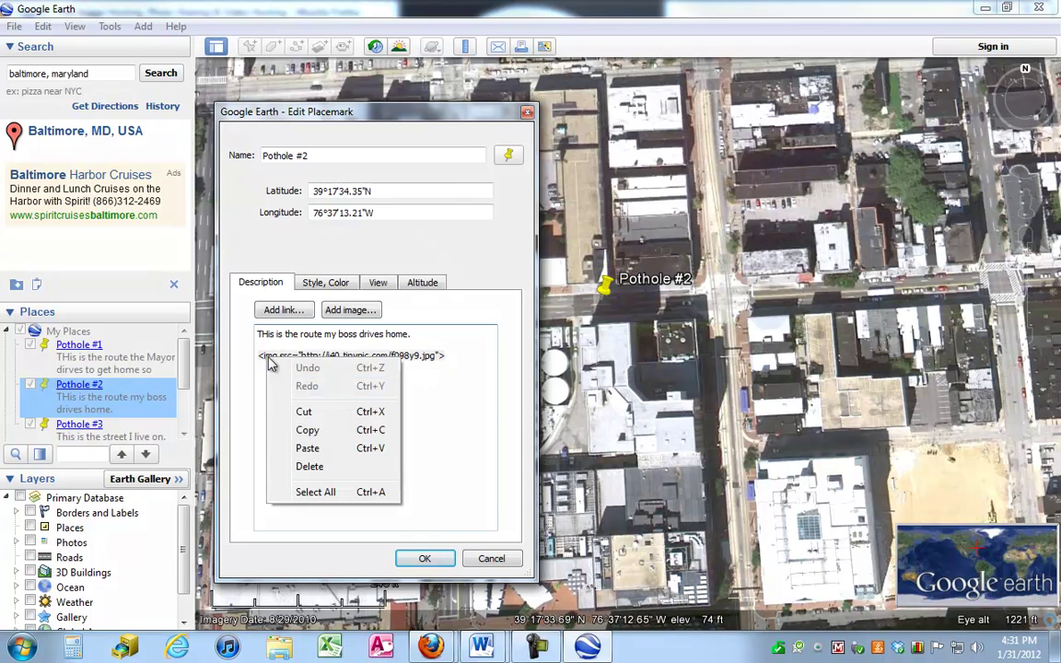
pyautogui.click(314, 429)
pyautogui.click(423, 558)
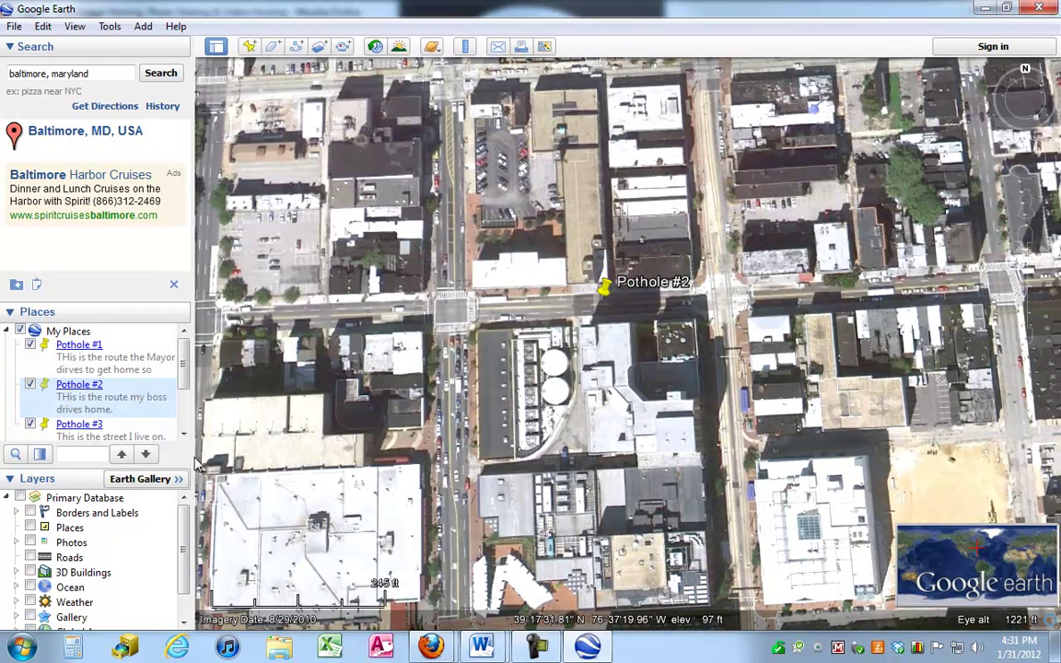
# - Paste the copied image tag into Pothole #3's description, leaving a blank line after the existing text
pyautogui.click(83, 435)
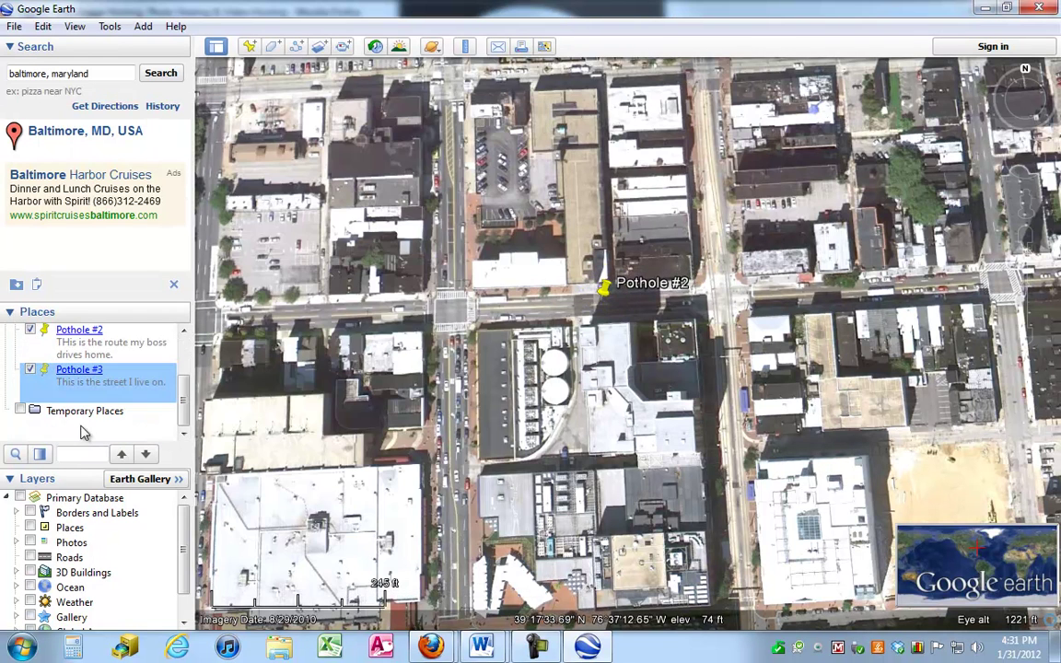
pyautogui.rightClick(82, 374)
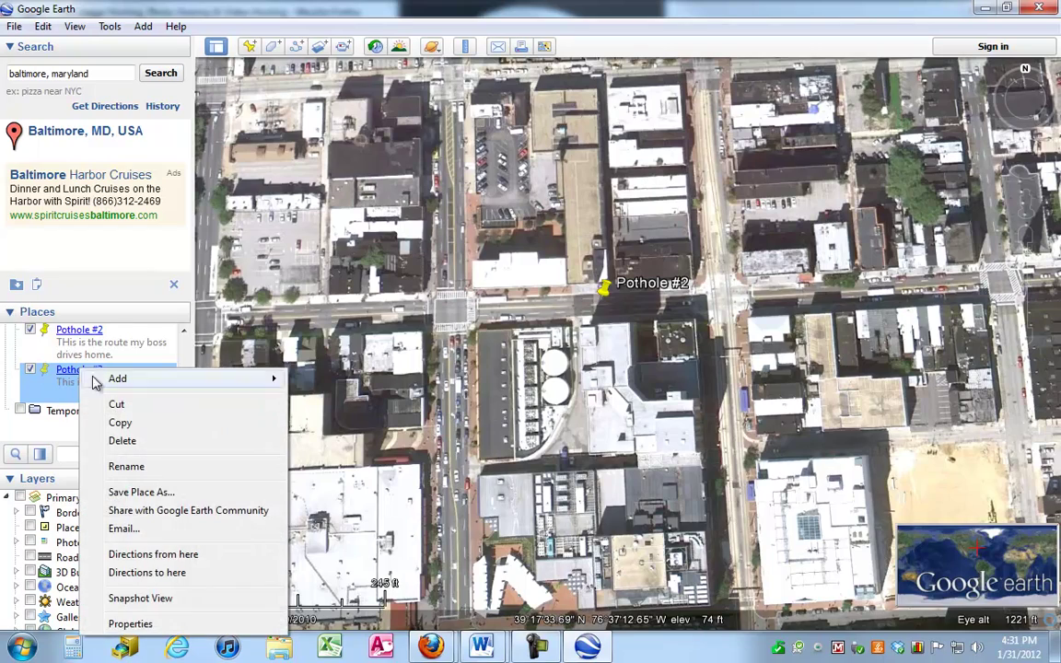
pyautogui.click(130, 625)
pyautogui.click(368, 336)
pyautogui.press('Return')
pyautogui.press('Return')
pyautogui.hotkey('ctrl', 'v')
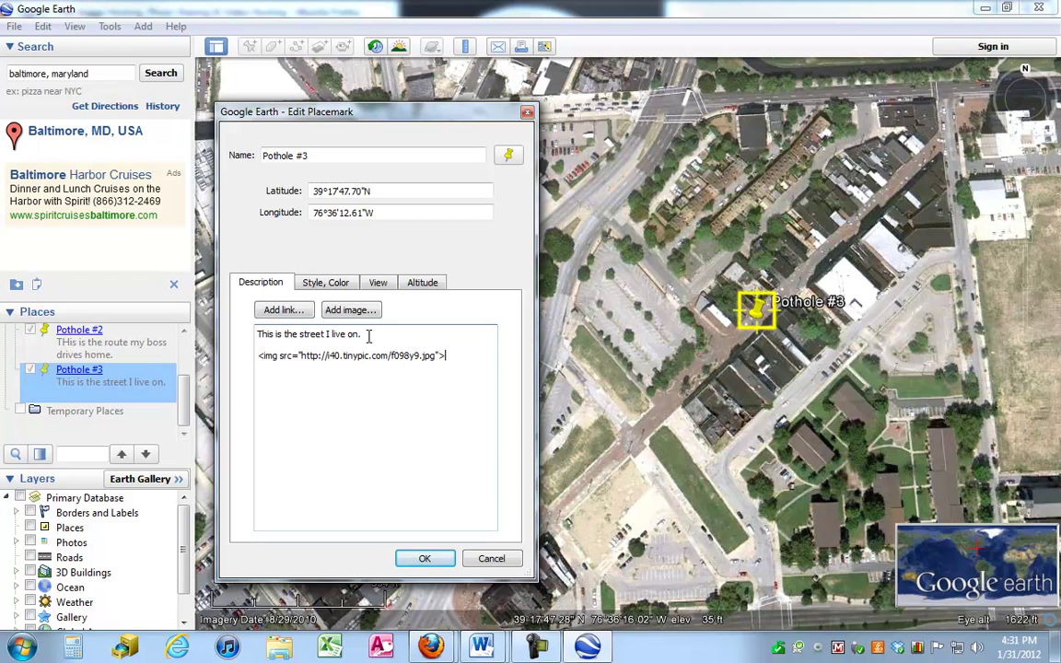
# - Switch to TinyPic in Firefox and upload another pothole picture from the Desktop as an image with default resizing, answering the anti-spam challenge
pyautogui.click(431, 647)
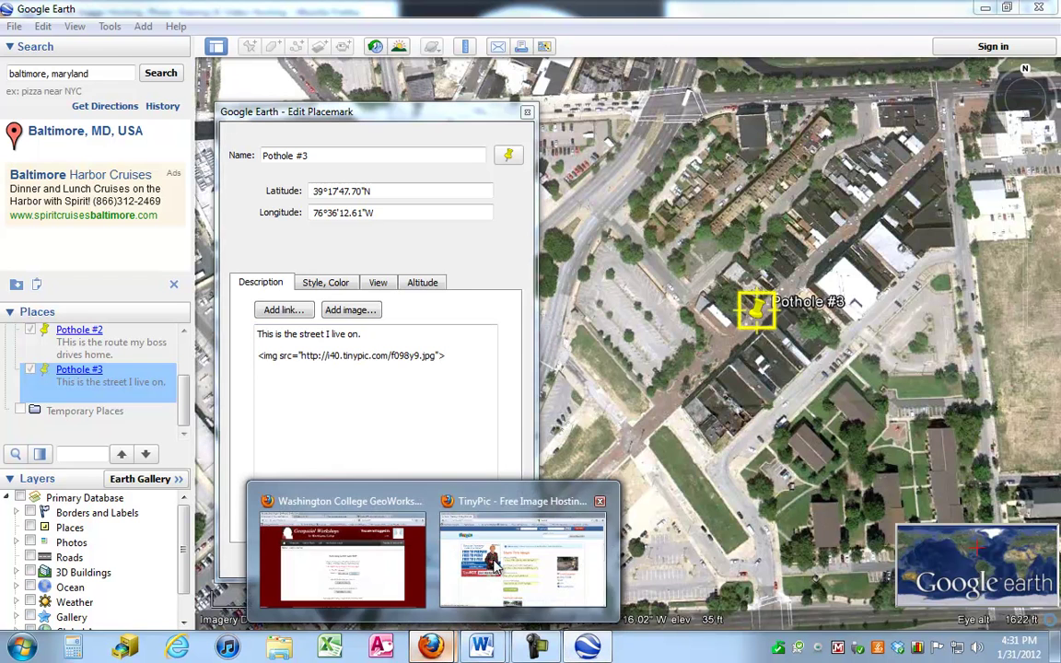
pyautogui.click(478, 598)
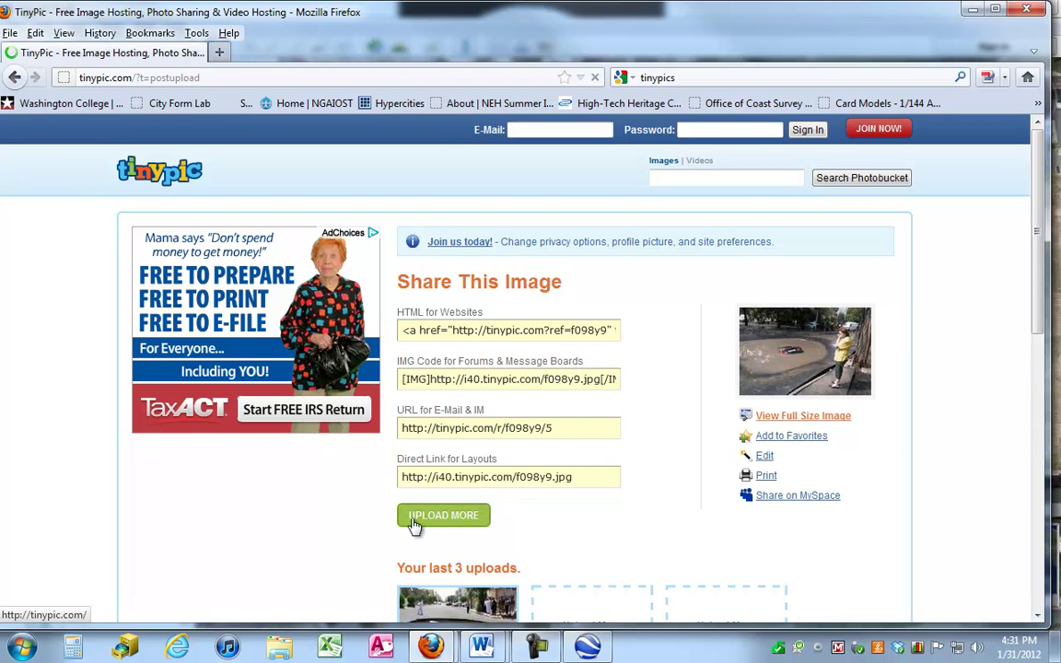
pyautogui.click(415, 524)
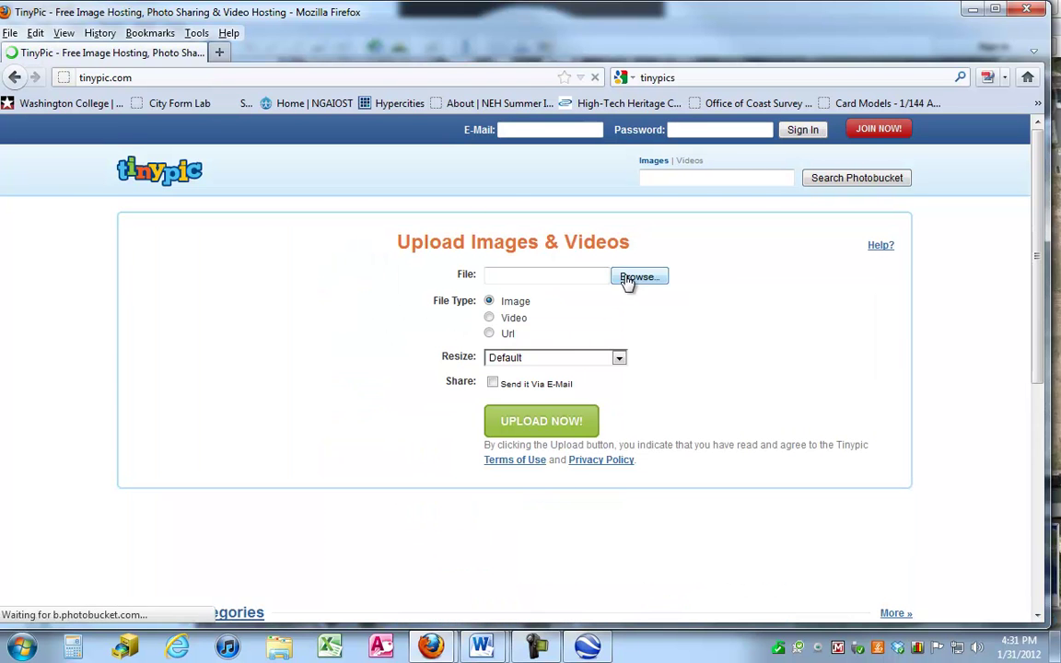
pyautogui.click(624, 284)
pyautogui.doubleClick(357, 128)
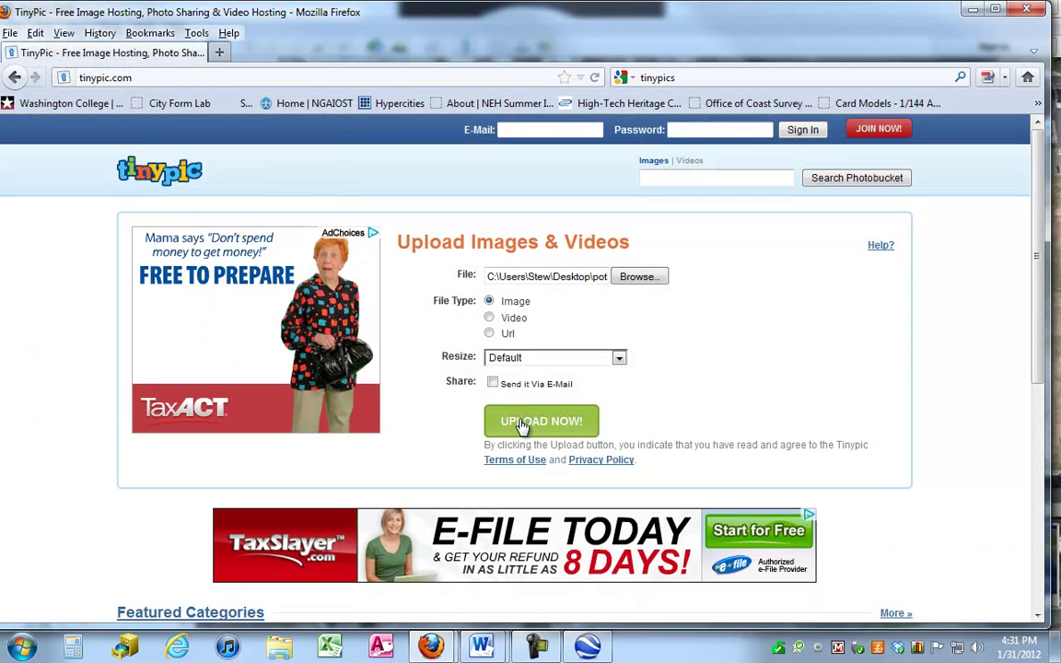
pyautogui.click(523, 423)
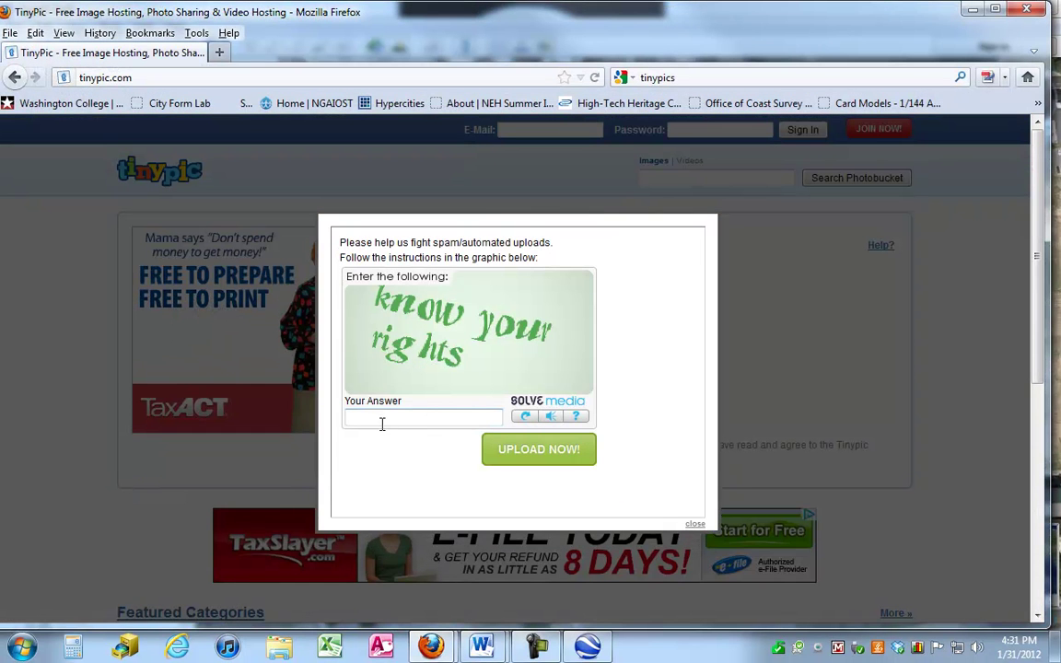
pyautogui.write('kn')
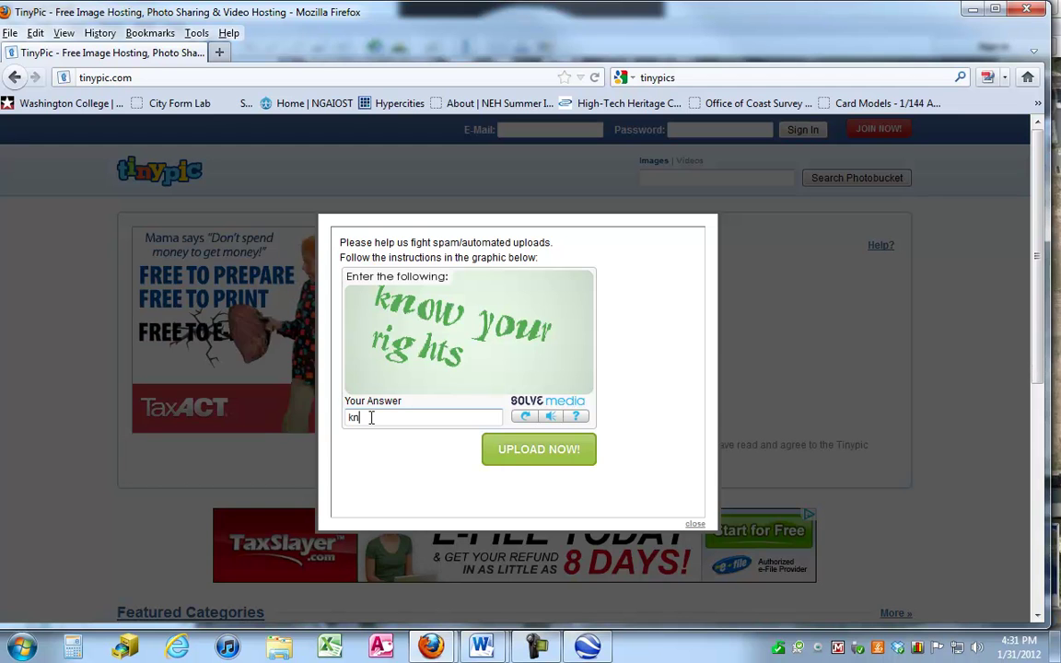
pyautogui.write('ow your rights')
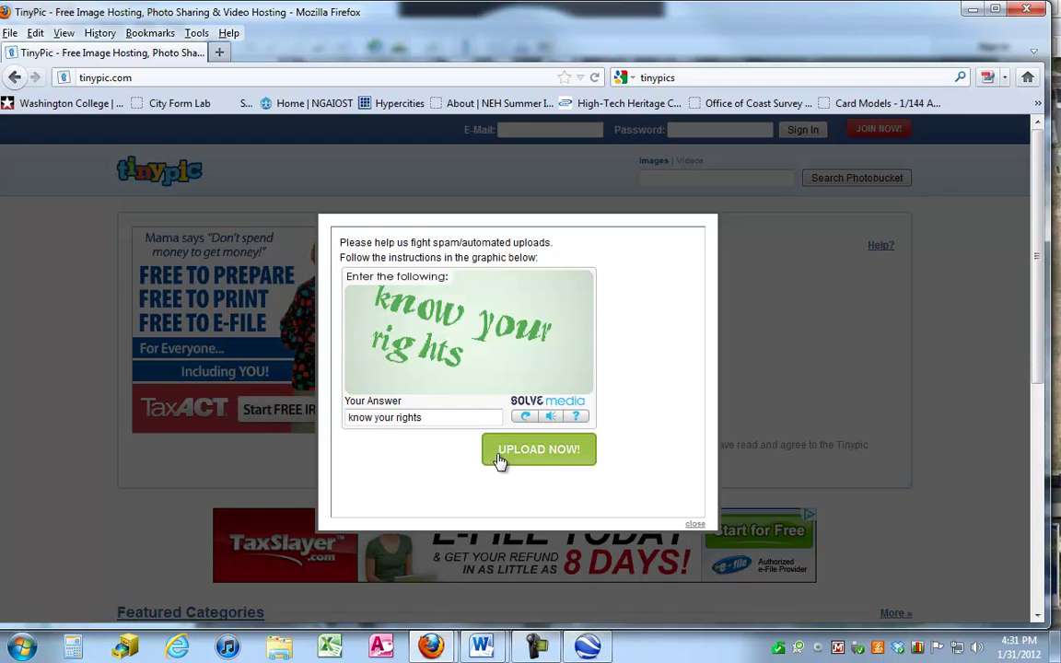
pyautogui.click(498, 459)
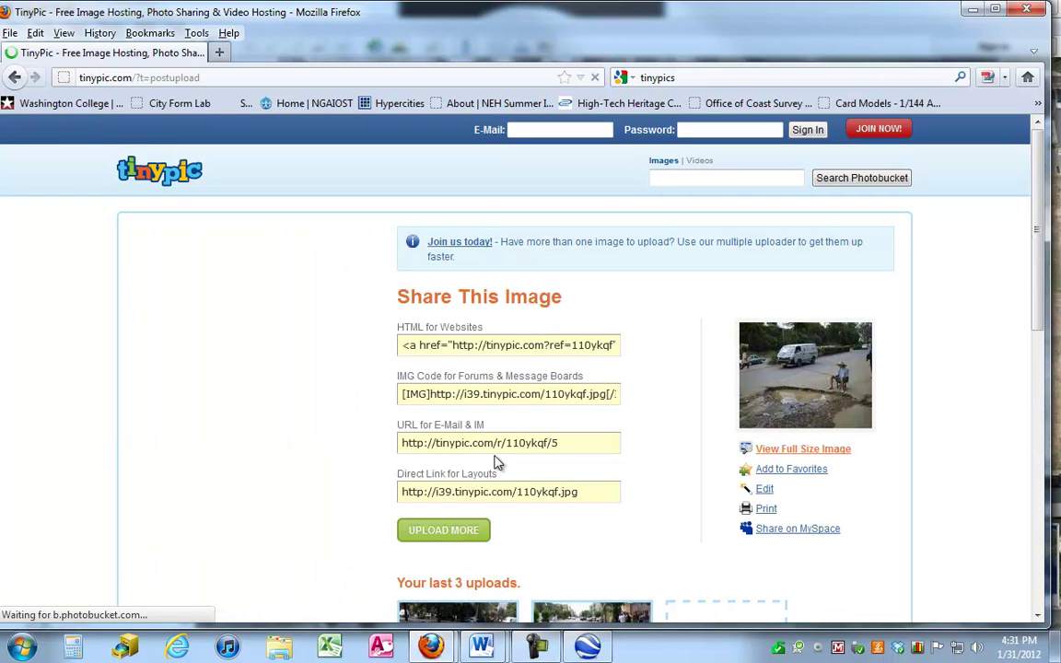
pyautogui.moveTo(580, 492); pyautogui.dragTo(403, 494)
pyautogui.rightClick(408, 493)
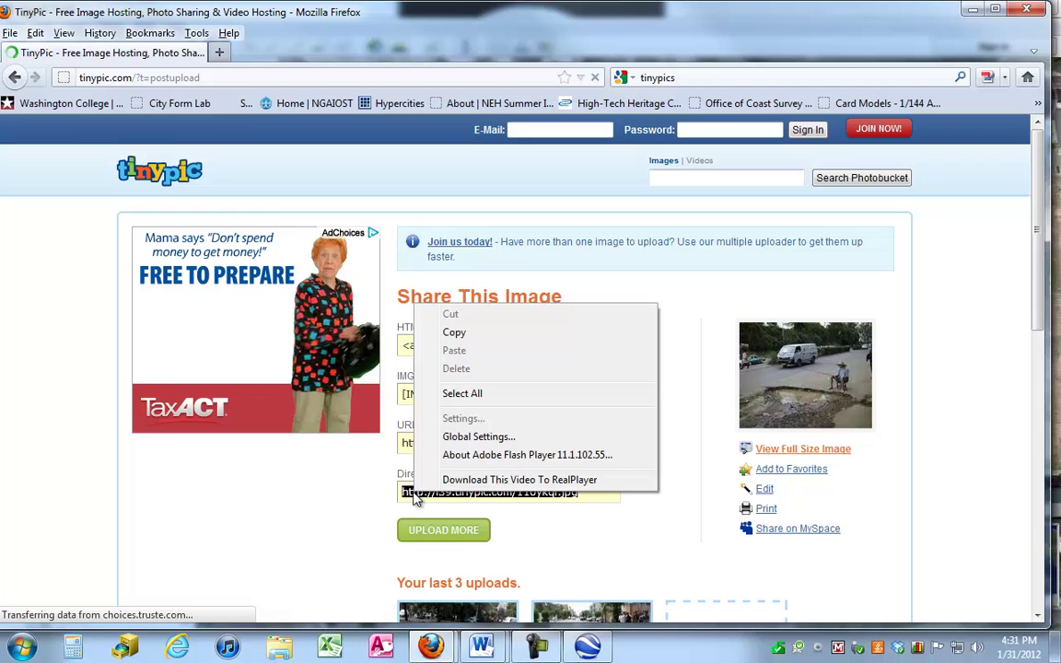
pyautogui.click(454, 333)
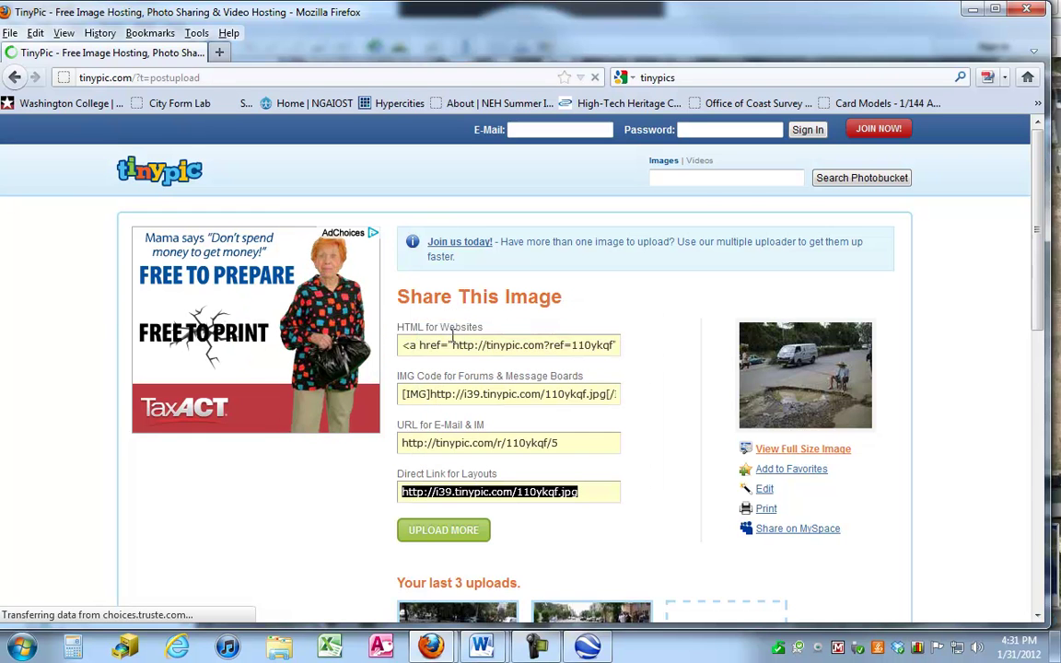
pyautogui.click(586, 651)
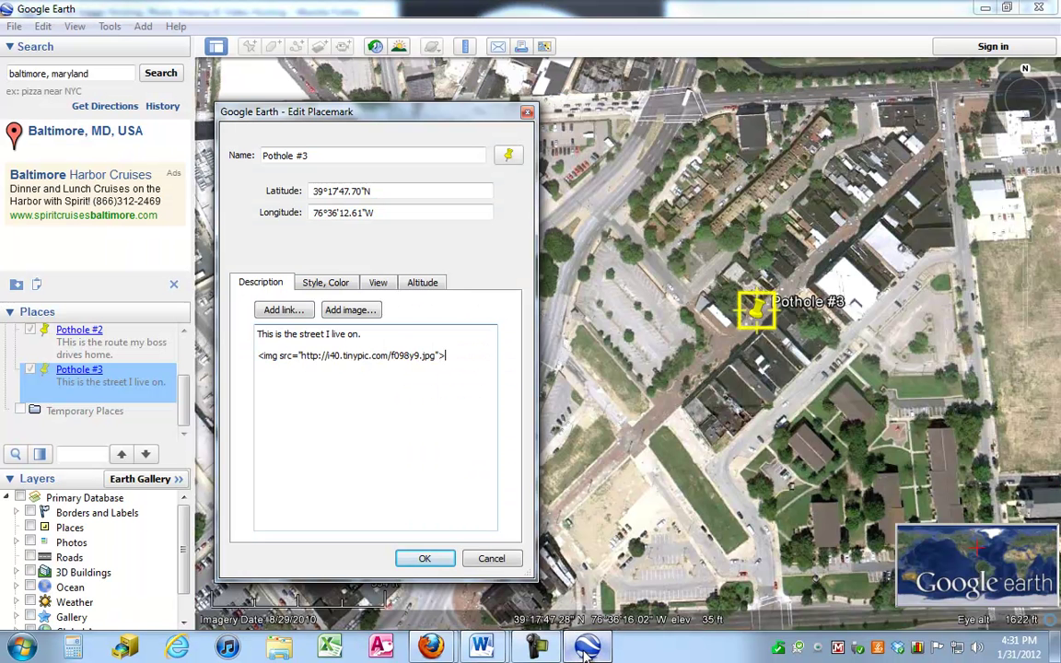
pyautogui.moveTo(301, 355)
pyautogui.mouseDown()
pyautogui.moveTo(441, 357)
pyautogui.moveTo(303, 358)
pyautogui.mouseUp()
pyautogui.rightClick(318, 355)
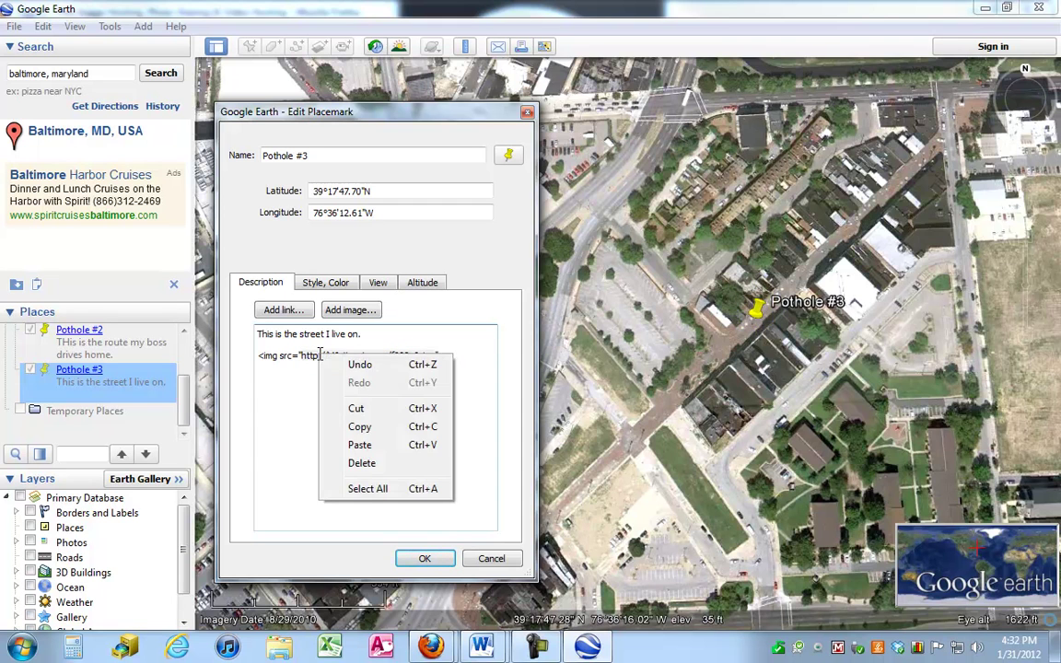
pyautogui.click(358, 444)
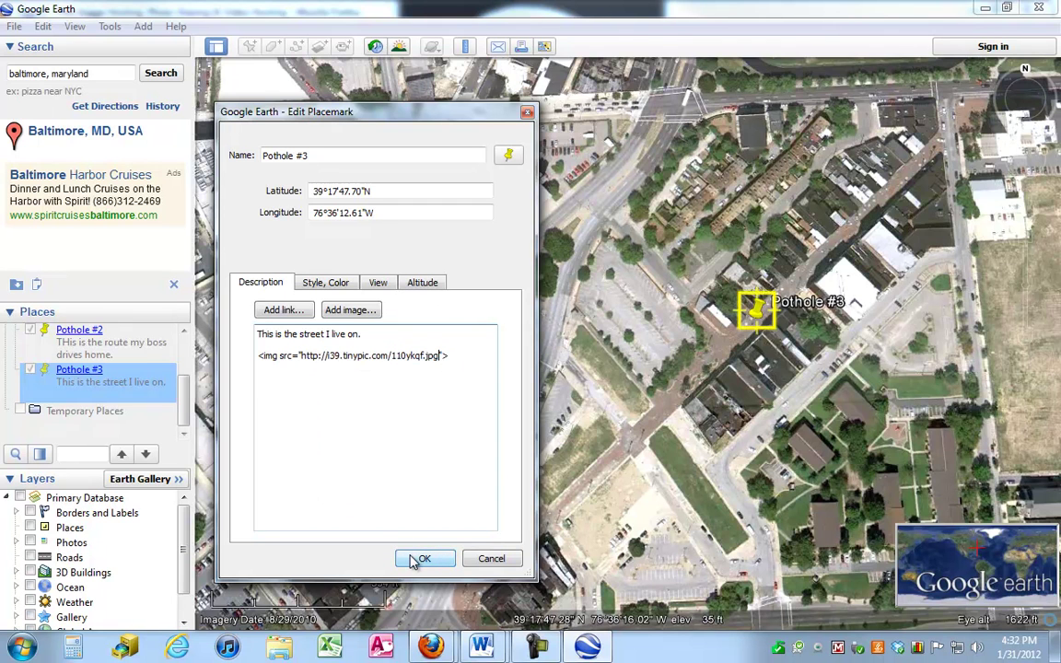
pyautogui.press('Return')
pyautogui.press('Return')
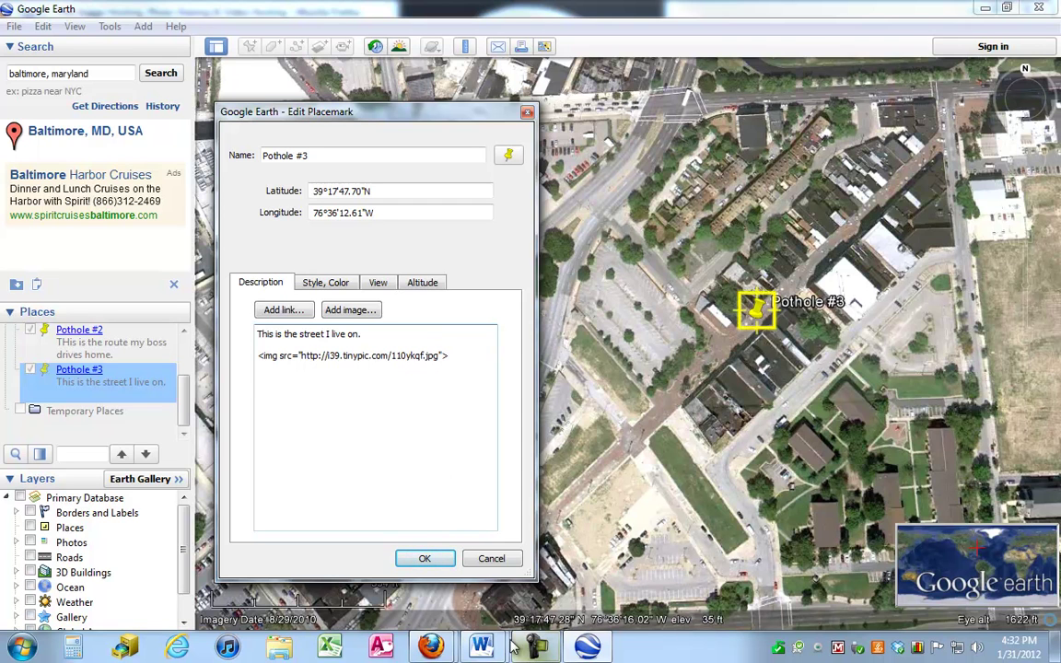
# - Copy the link tag template from adding_links_pictures-1.doc in Word and paste it below the image tag in Pothole #3's description in Google Earth
pyautogui.moveTo(480, 645)
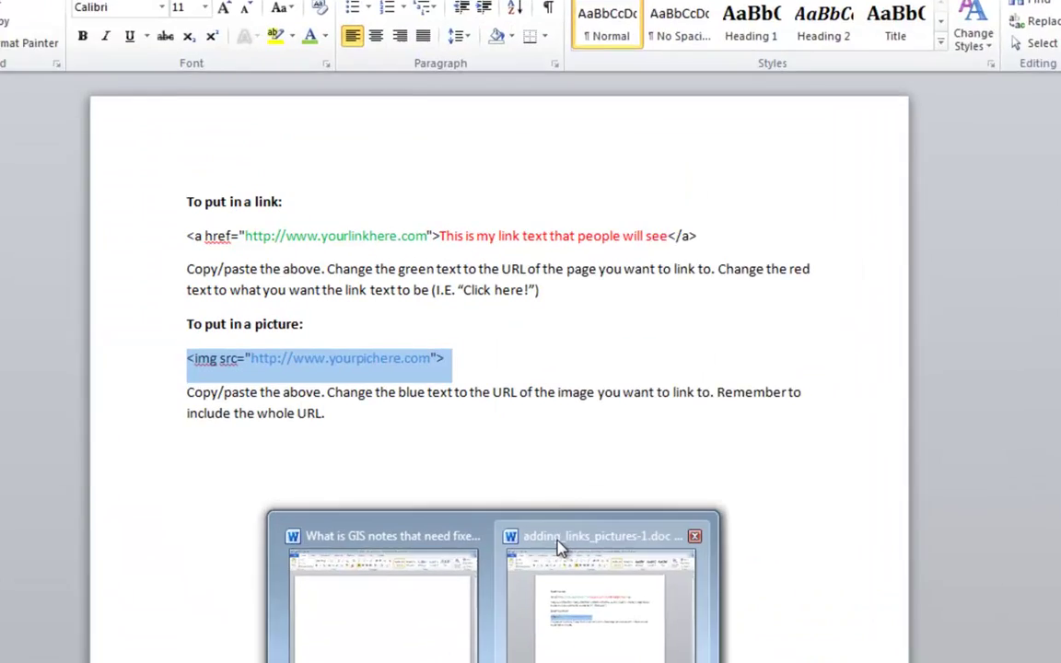
pyautogui.click(537, 567)
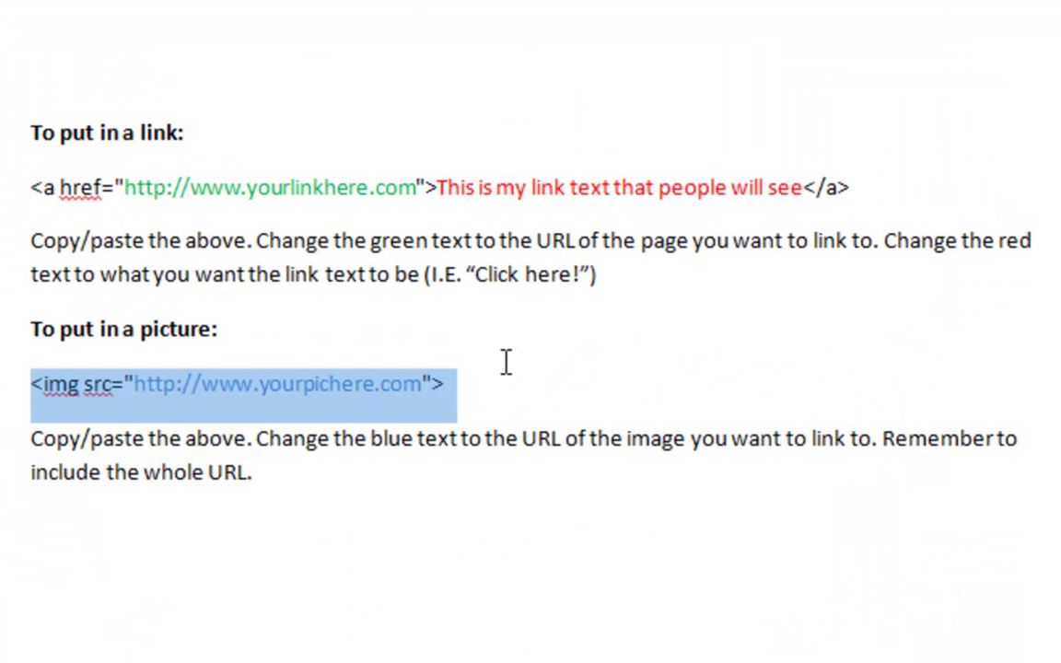
pyautogui.click(875, 182)
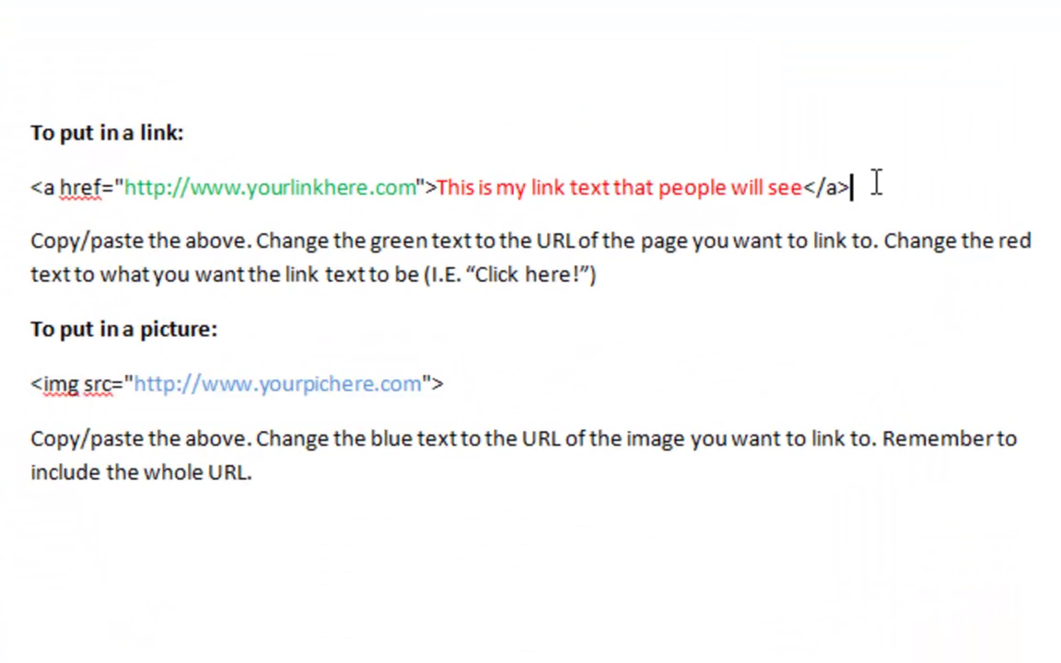
pyautogui.moveTo(871, 187); pyautogui.dragTo(34, 183)
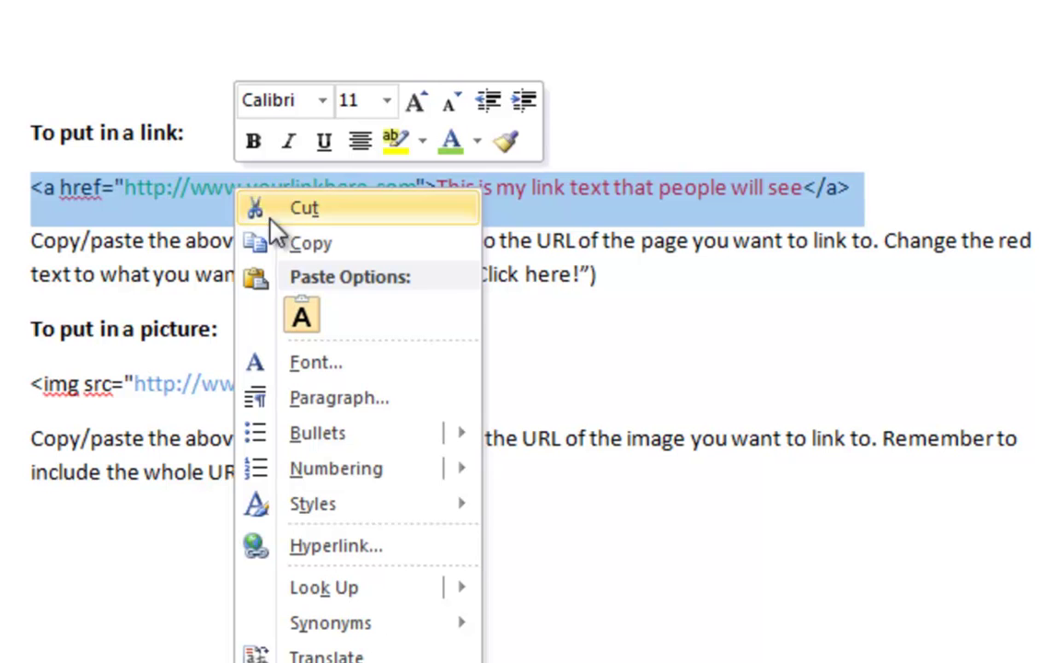
pyautogui.click(313, 244)
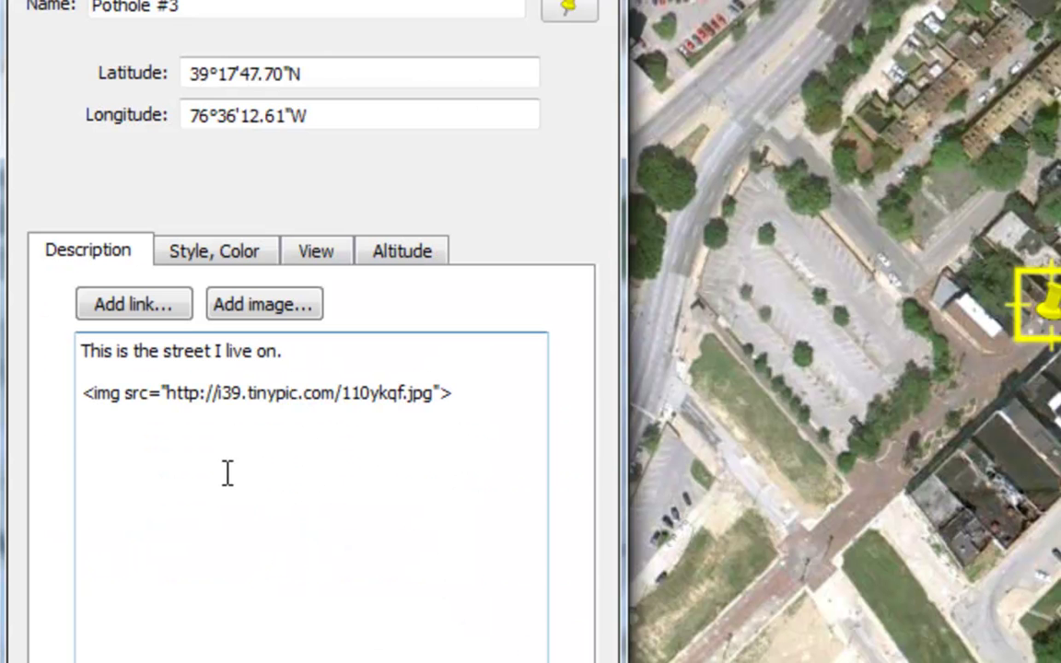
pyautogui.hotkey('ctrl', 'v')
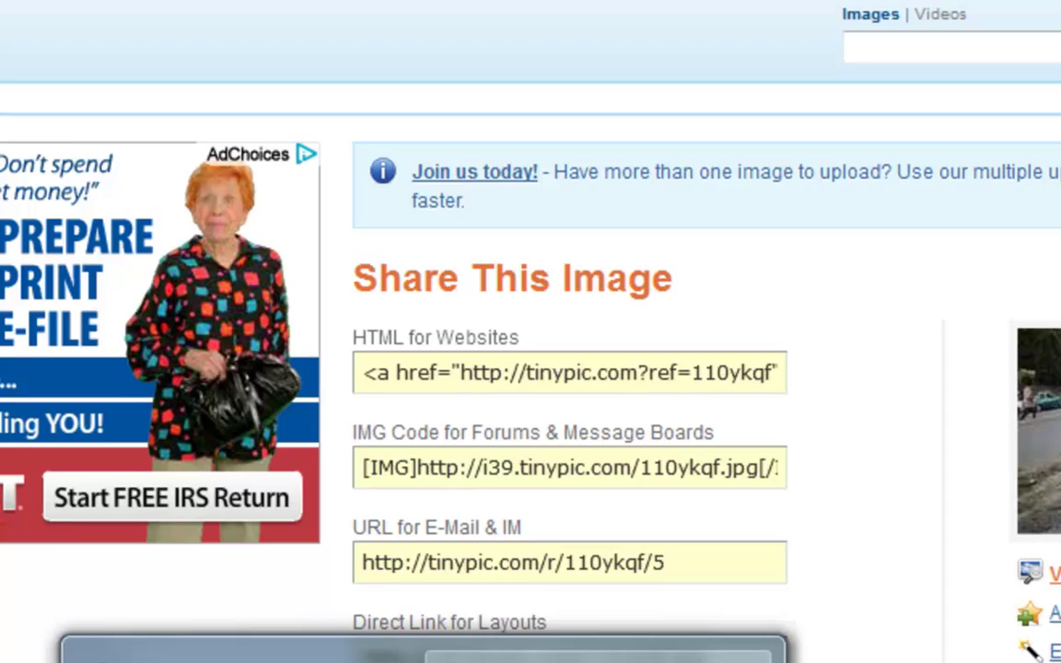
# - Switch to Firefox, search for "baltimore city report potholes", and open the online service request site linked from the city's Transportation / Potholes page
pyautogui.click(599, 656)
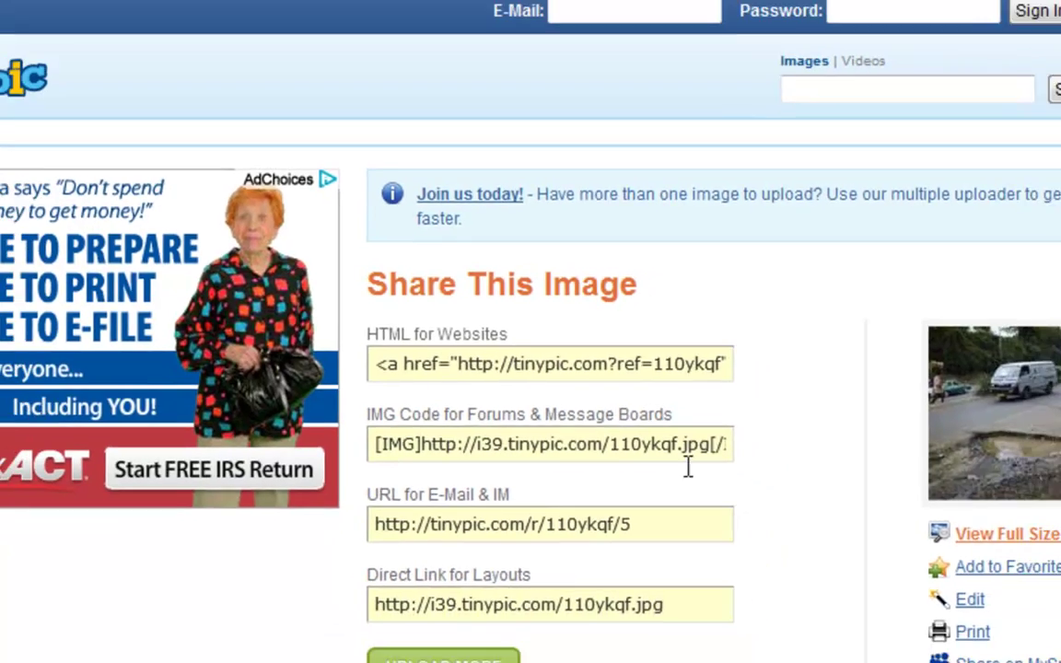
pyautogui.click(705, 80)
pyautogui.write('baltimore city report potholes')
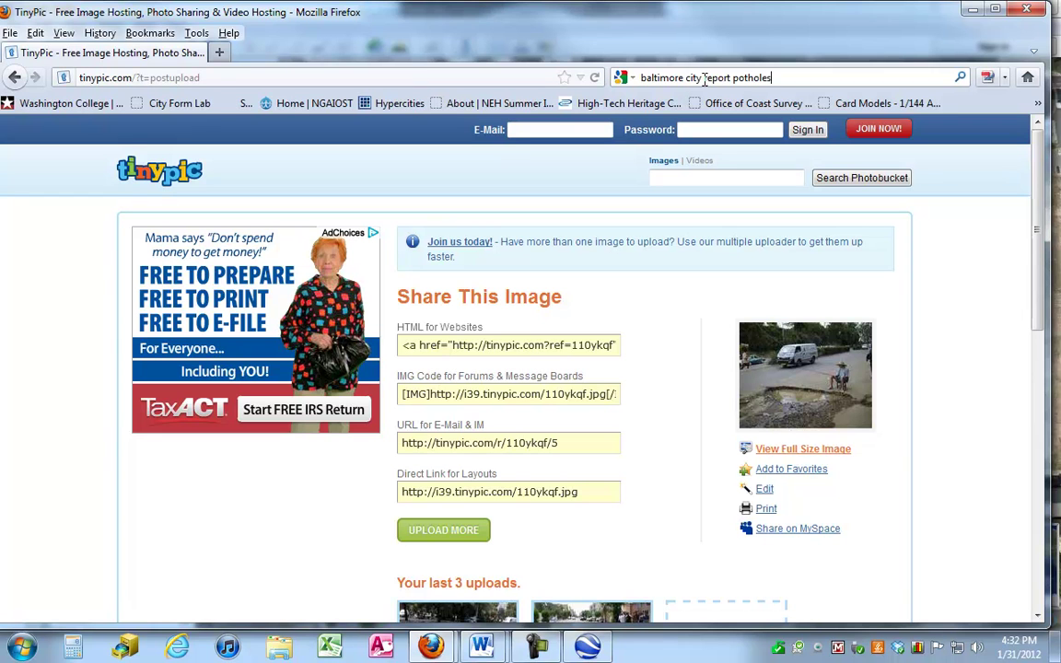
pyautogui.press('Return')
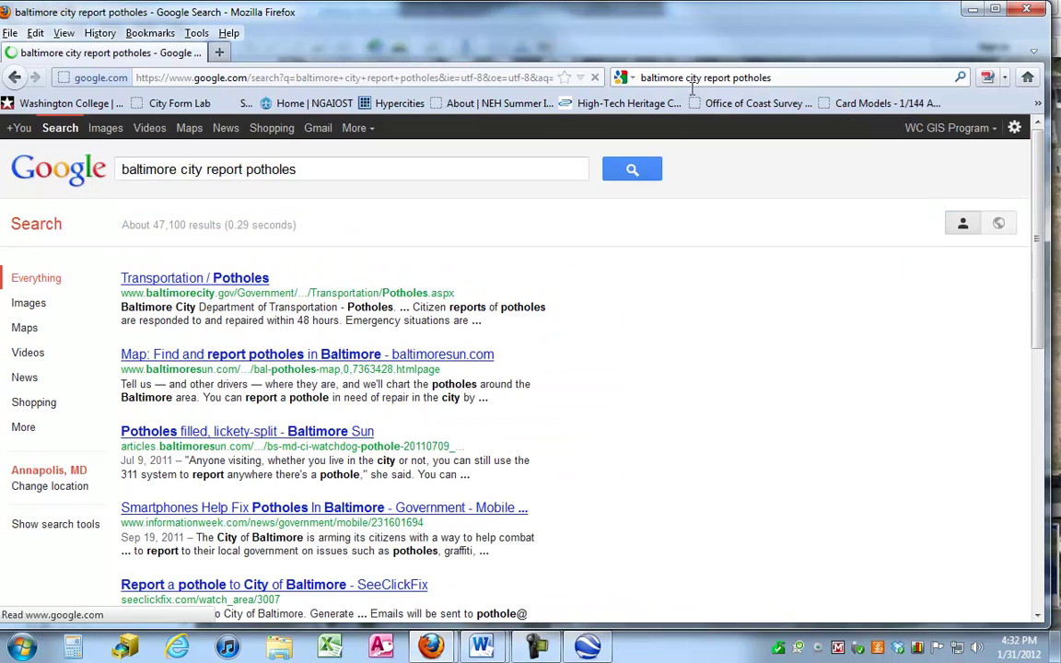
pyautogui.click(164, 279)
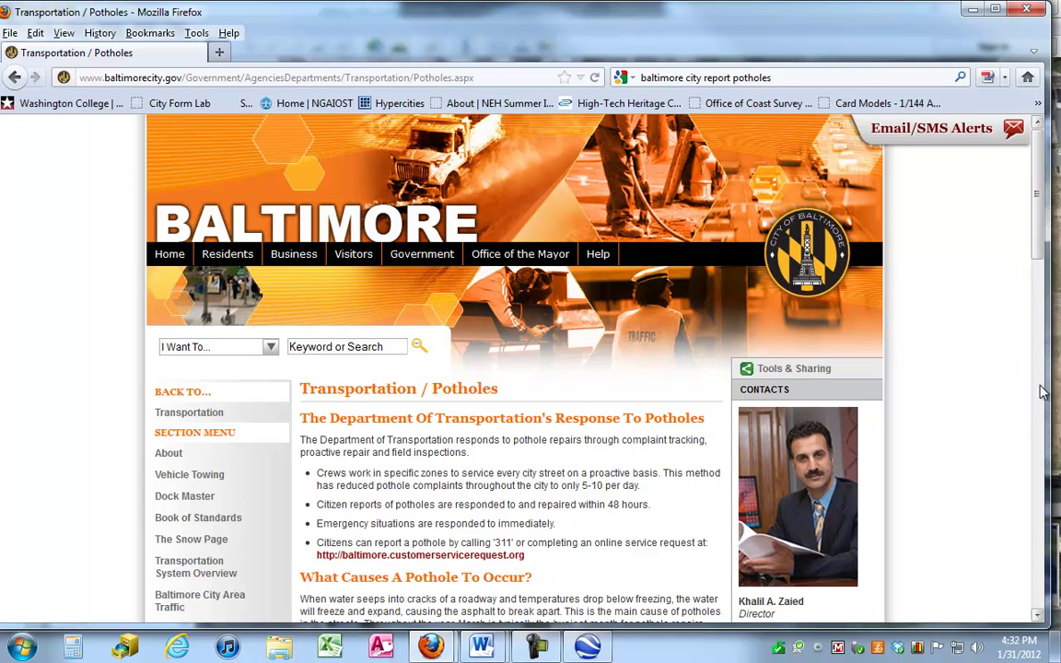
pyautogui.scroll(-2, 1038, 235)
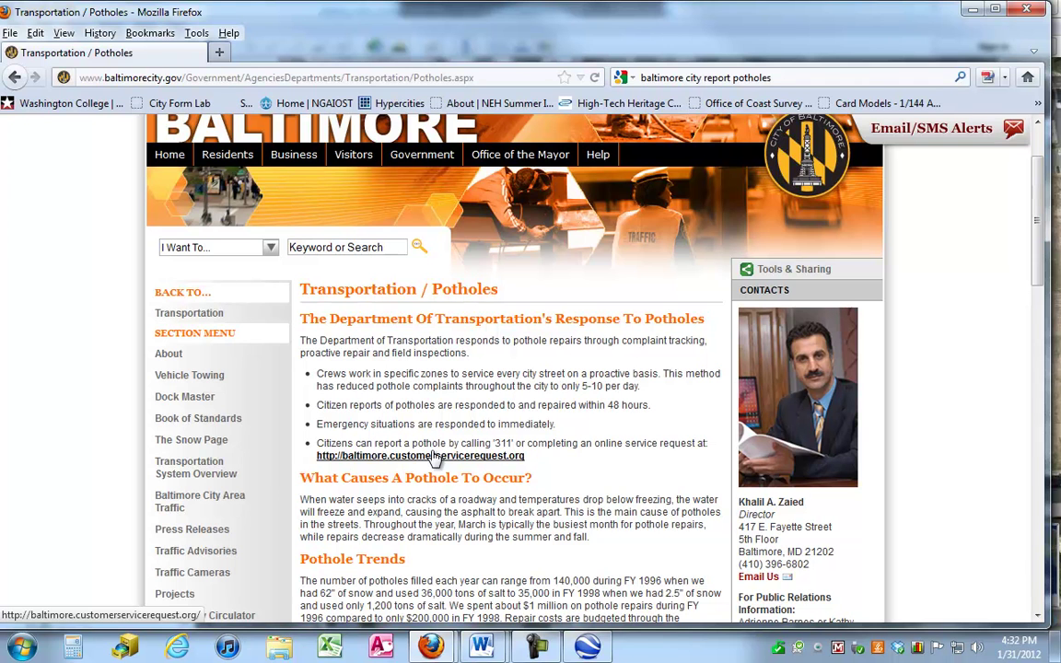
pyautogui.click(412, 457)
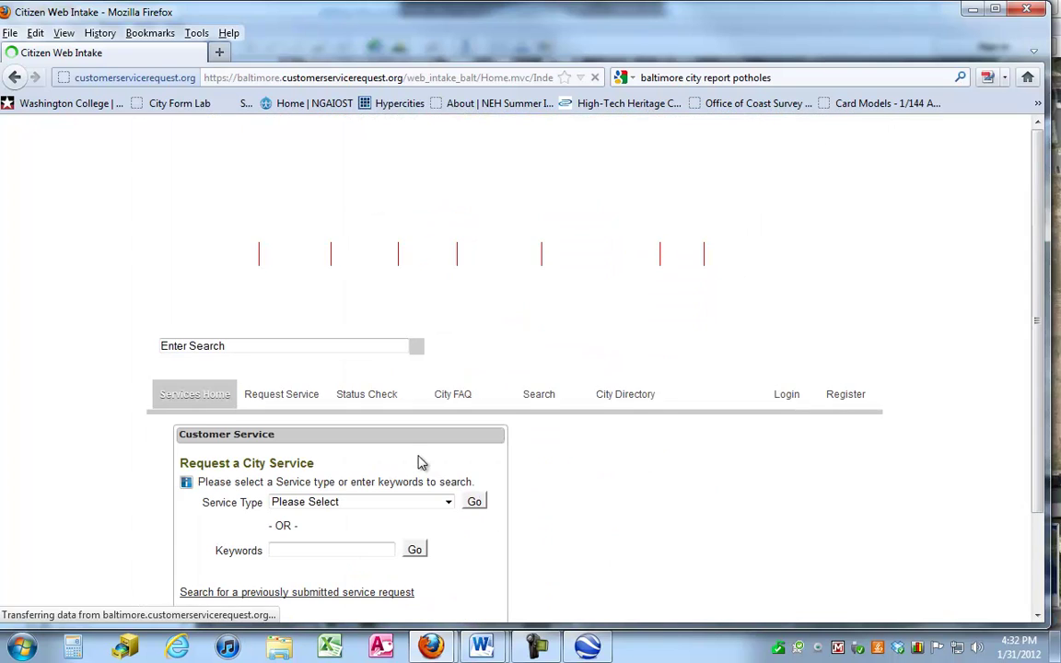
# - Copy the service request page's address and replace the placeholder address of the link in Pothole #3's description in Google Earth with it
pyautogui.click(365, 77)
pyautogui.rightClick(364, 77)
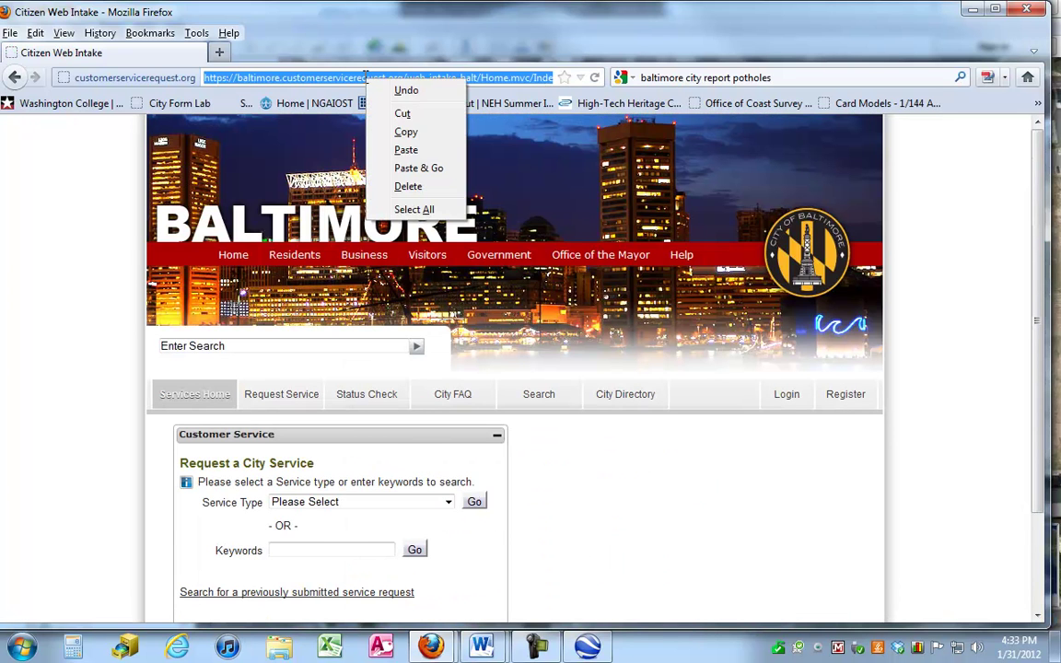
pyautogui.click(408, 132)
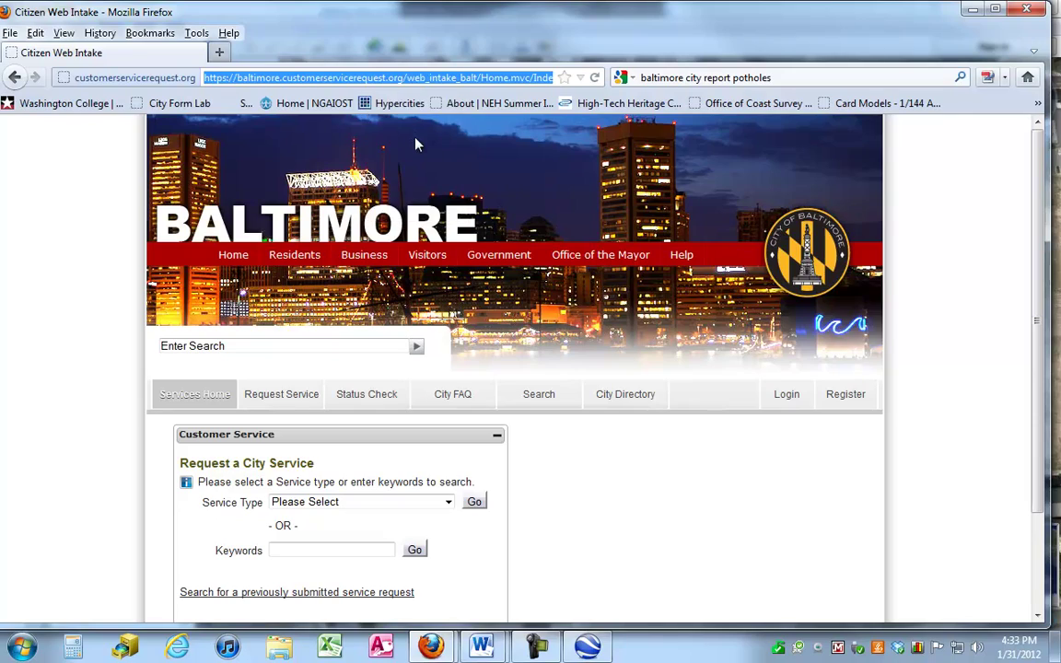
pyautogui.click(584, 648)
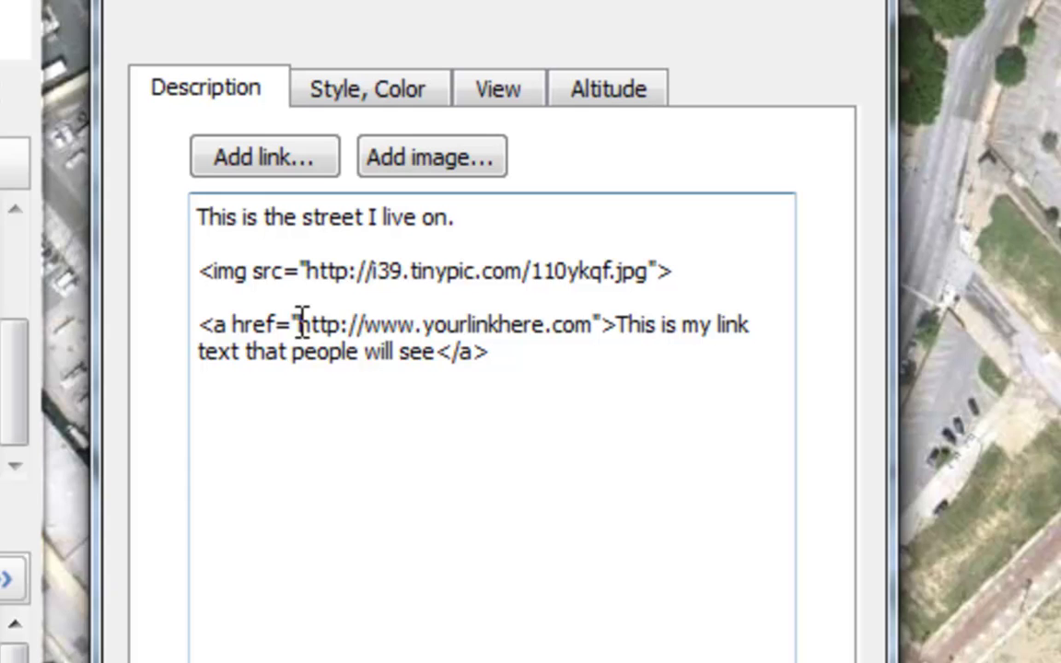
pyautogui.moveTo(301, 324); pyautogui.dragTo(594, 340)
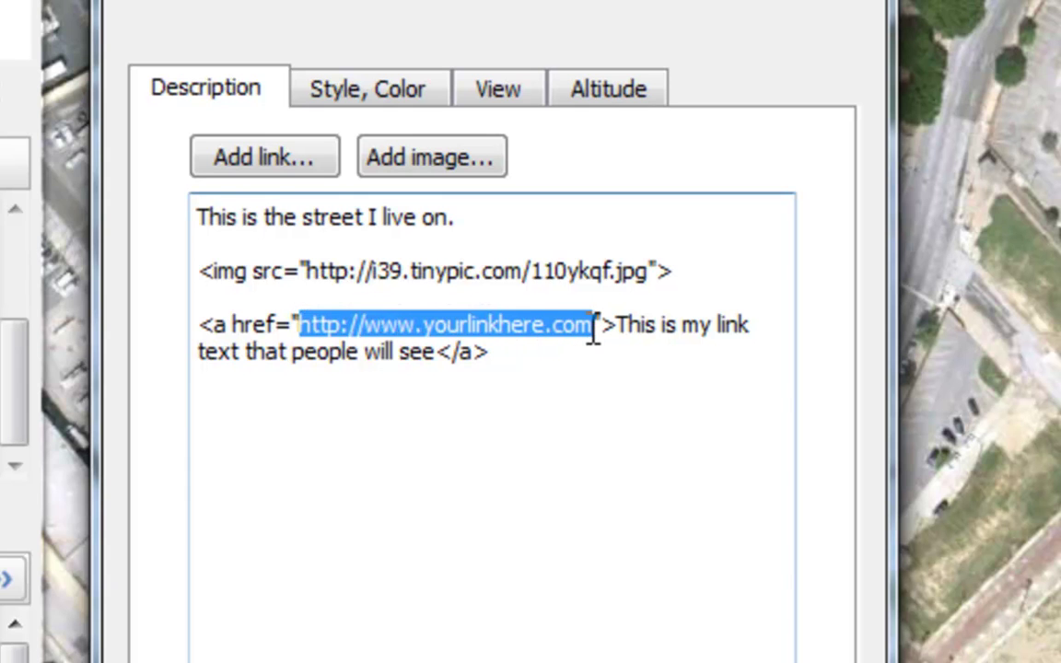
pyautogui.hotkey('ctrl', 'v')
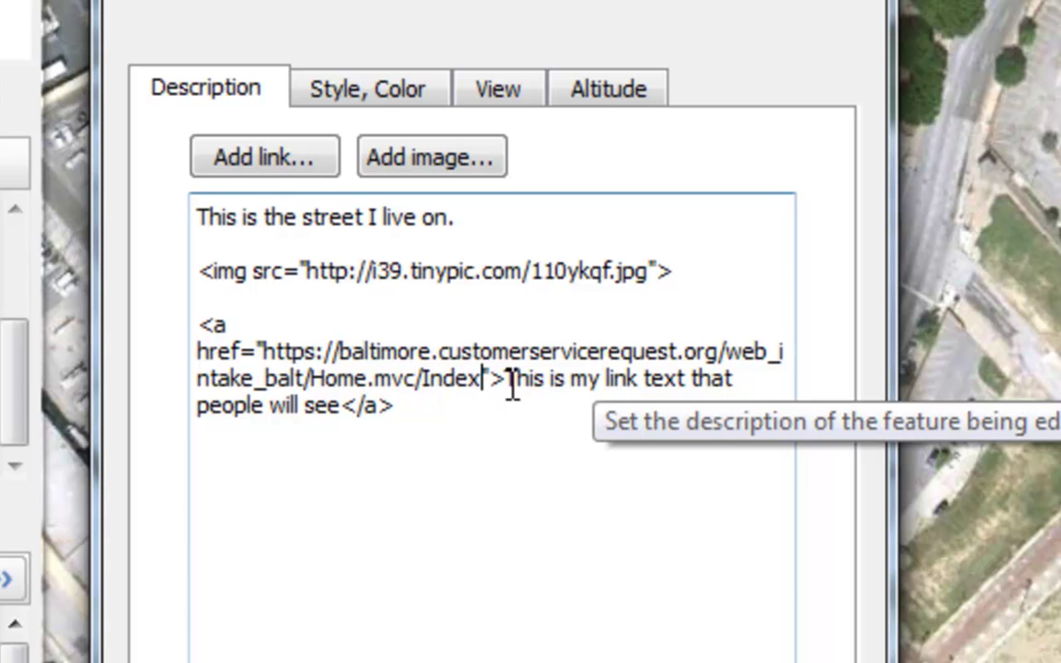
# - Replace the placeholder link text with "Click here to report a new pothole" and save Pothole #3's changes
pyautogui.moveTo(506, 379); pyautogui.dragTo(342, 407)
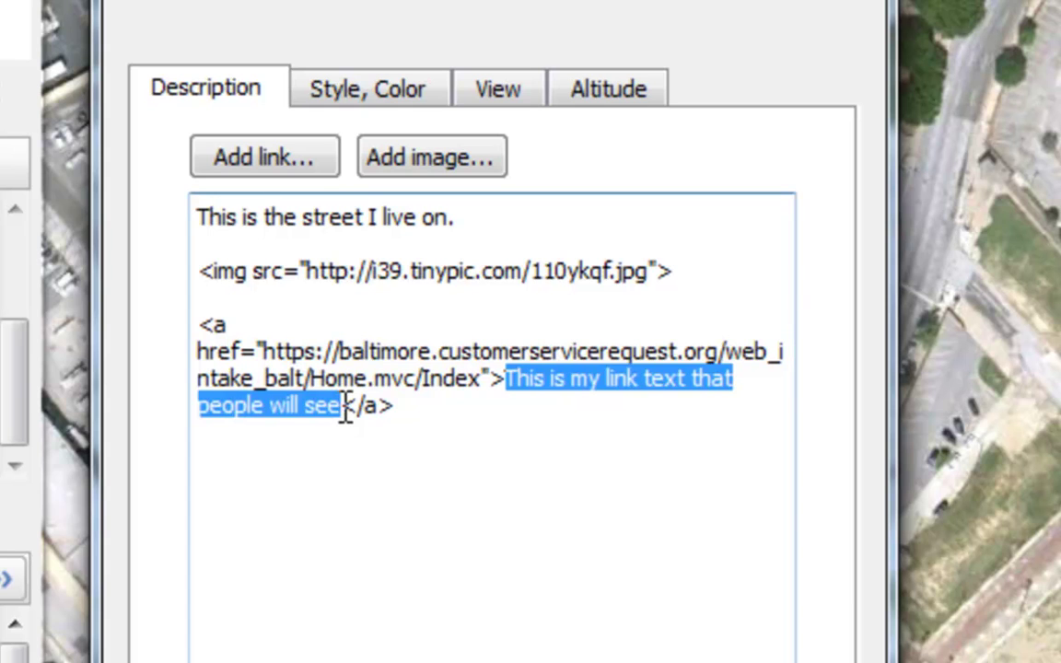
pyautogui.write('Clic')
pyautogui.write('k here to ')
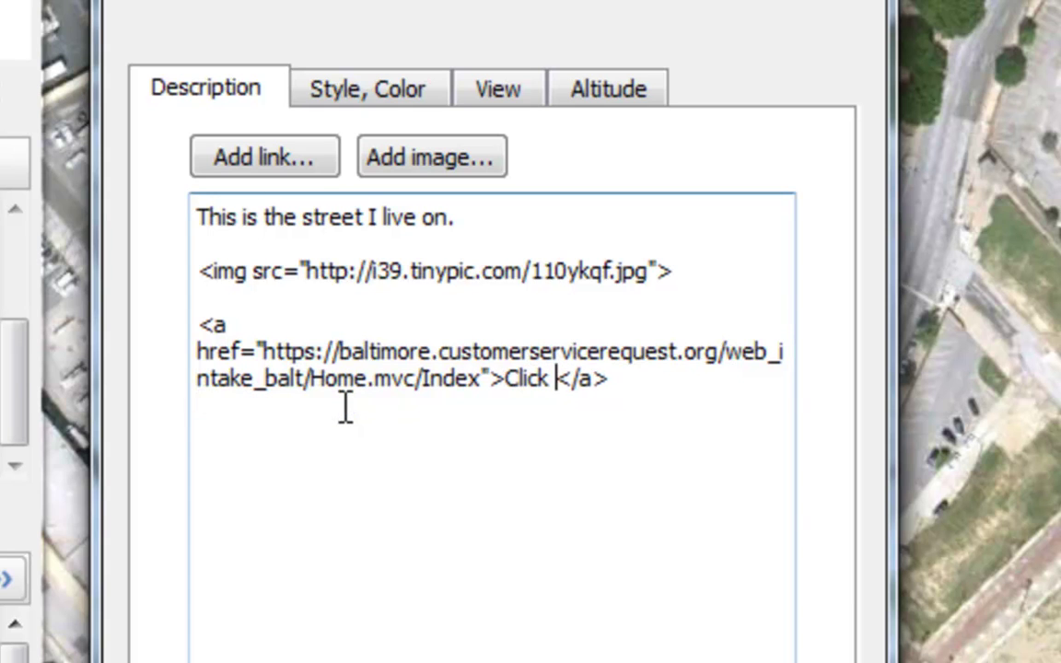
pyautogui.write('report a new ')
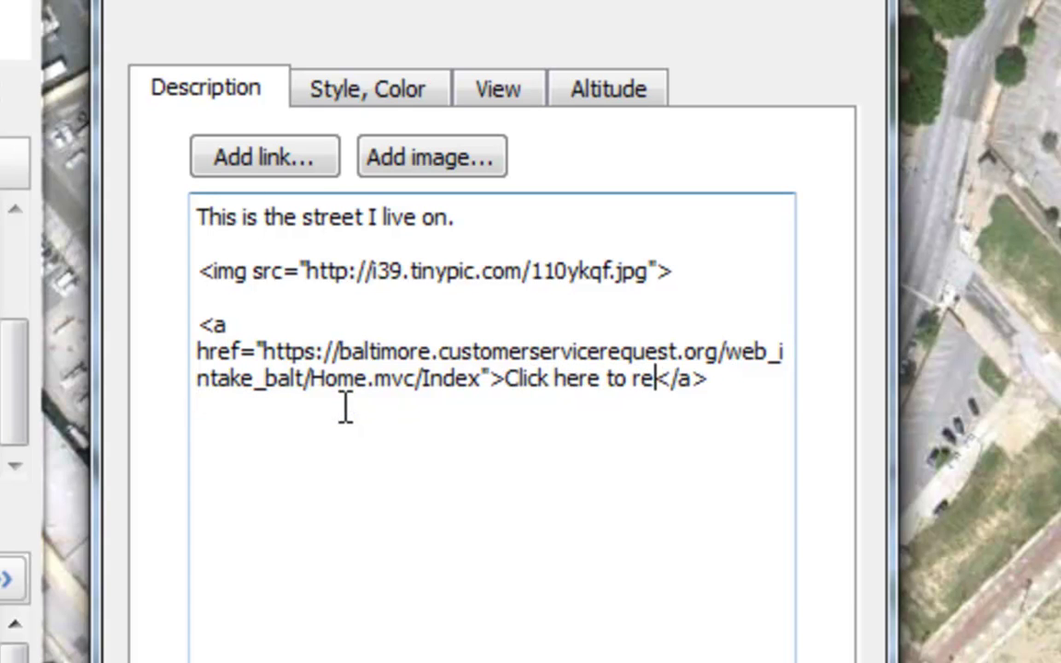
pyautogui.write('pothole')
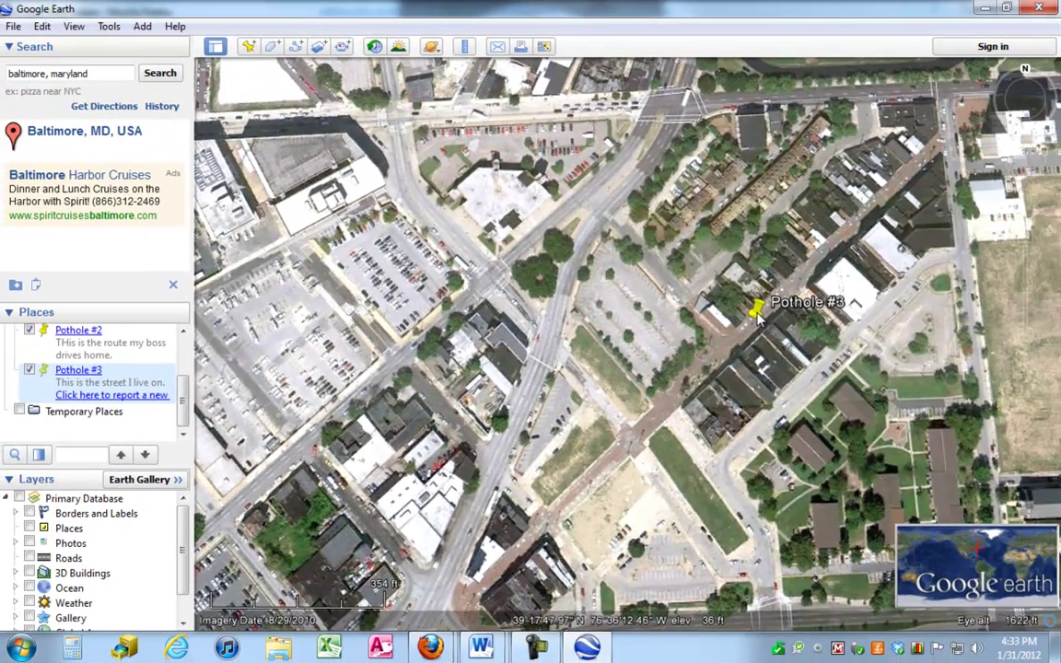
# - Open Pothole #3's balloon on the map, test its report link, and return to the map view
pyautogui.click(755, 309)
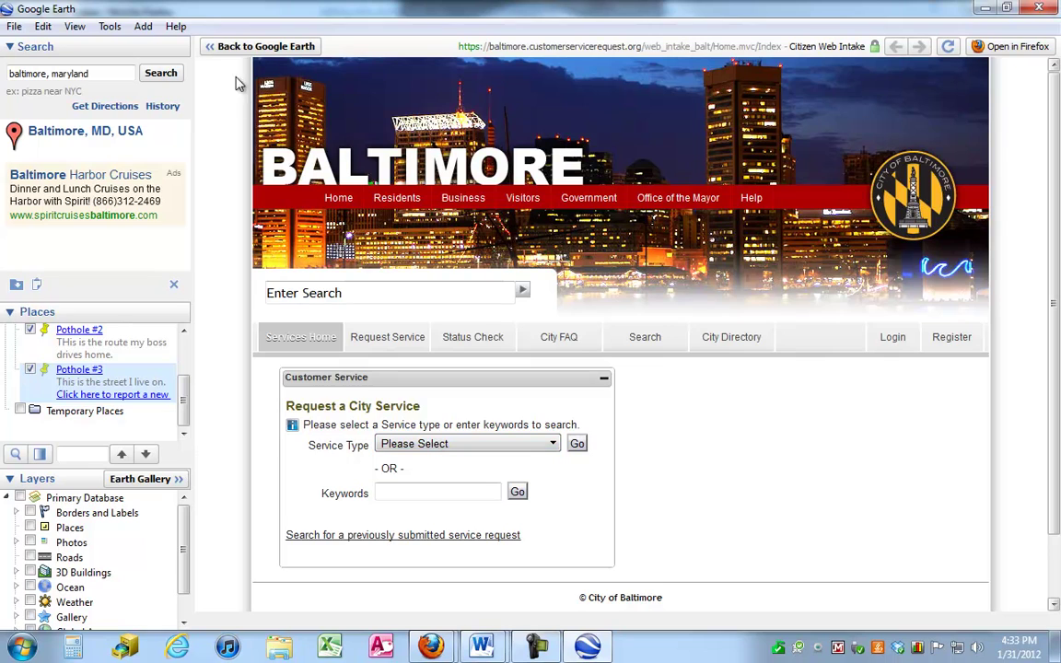
pyautogui.click(219, 51)
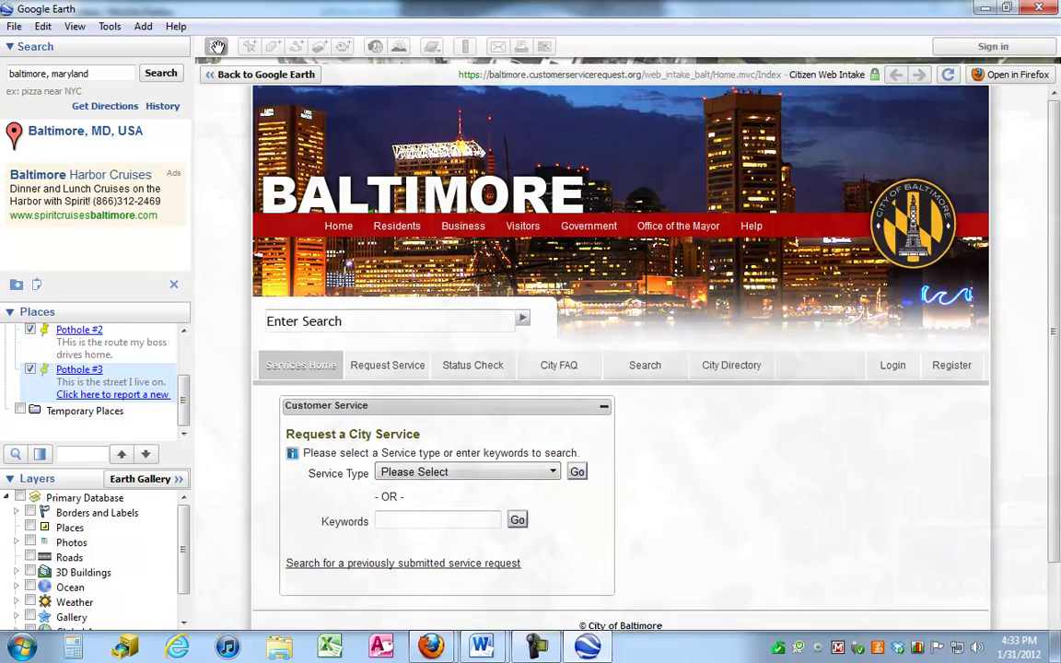
# - Close the Baltimore search results and enlarge the Places list enough to show My Places with all three pothole placemarks
pyautogui.moveTo(184, 403); pyautogui.dragTo(183, 368)
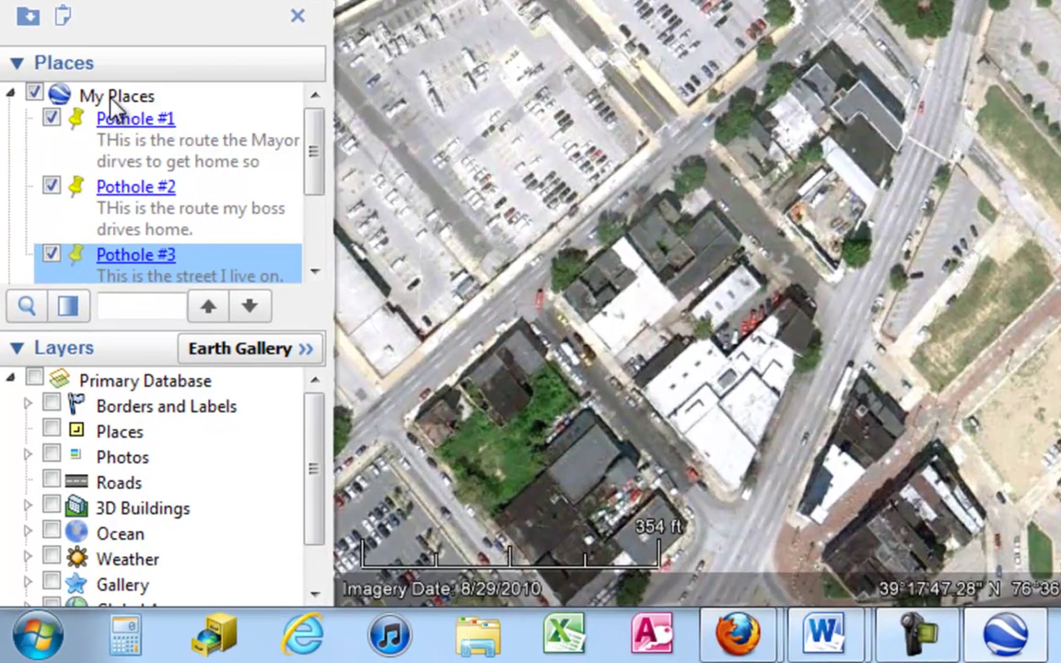
pyautogui.click(110, 97)
pyautogui.rightClick(111, 98)
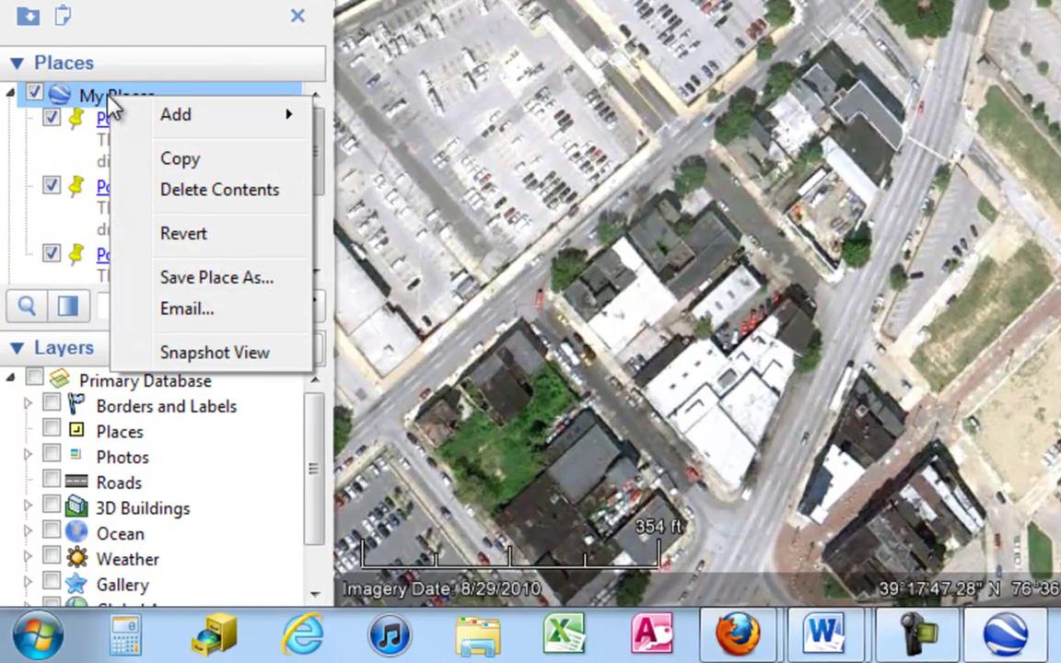
pyautogui.click(210, 67)
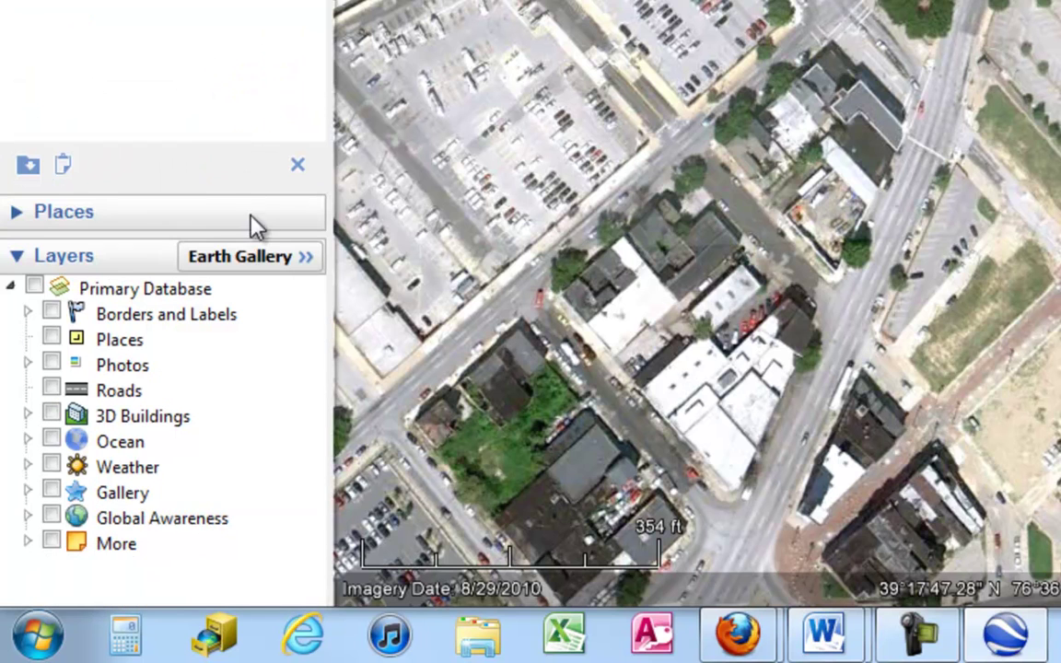
pyautogui.moveTo(187, 190); pyautogui.dragTo(179, 272)
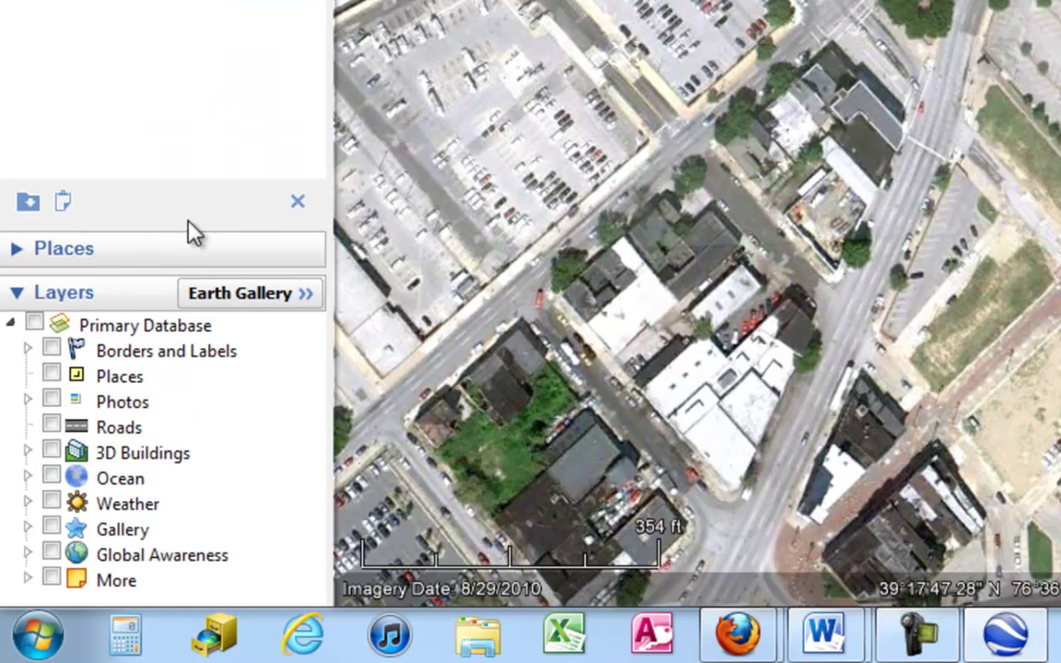
pyautogui.click(297, 204)
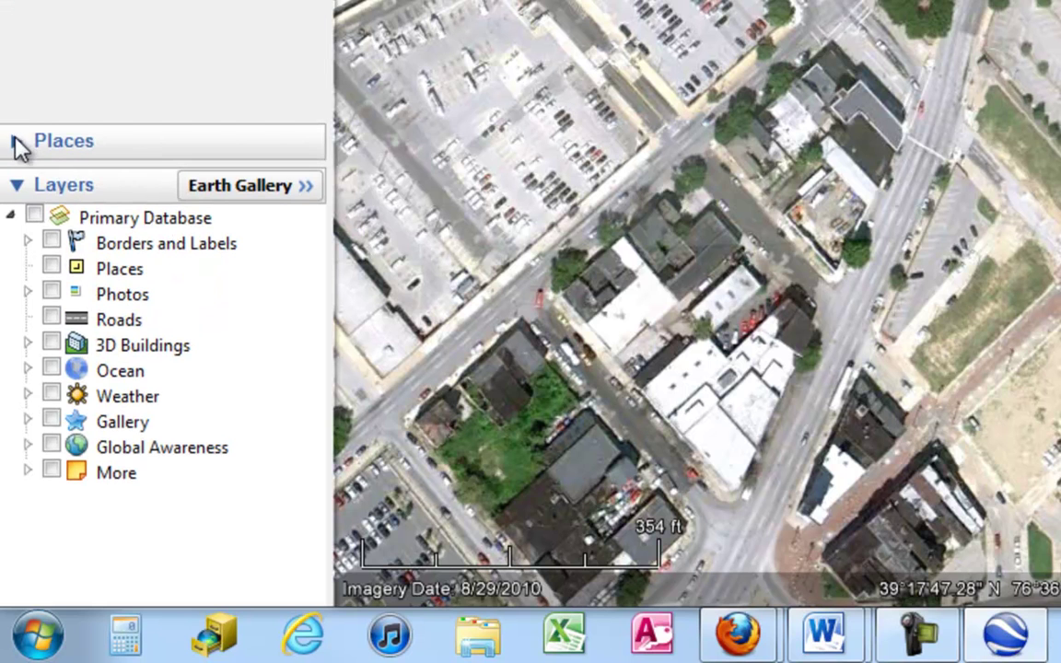
pyautogui.click(15, 141)
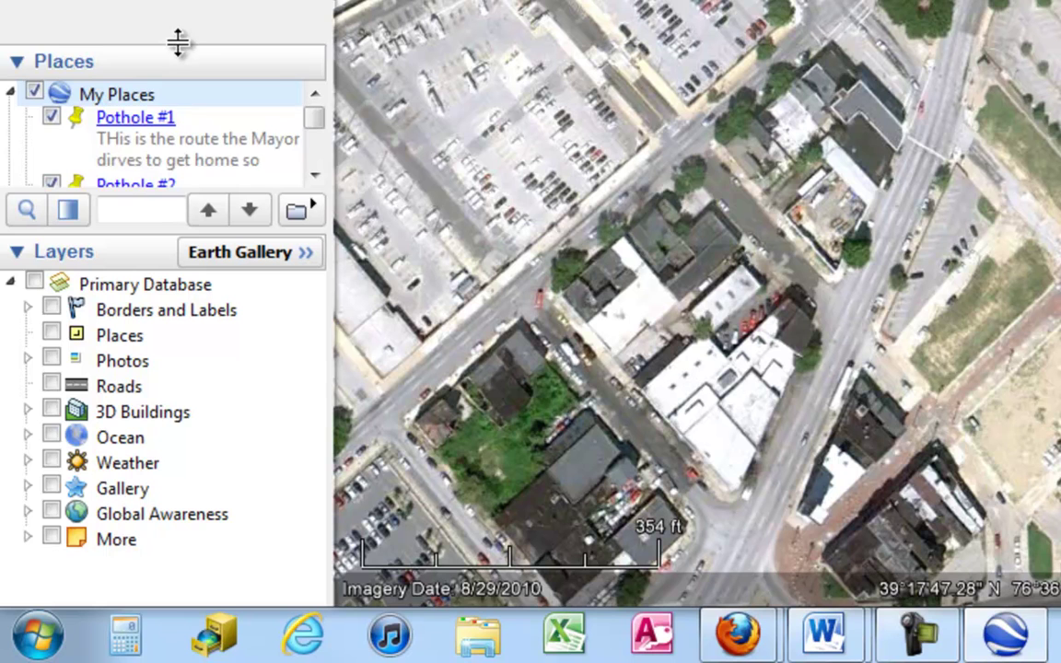
pyautogui.moveTo(178, 41); pyautogui.dragTo(177, 1)
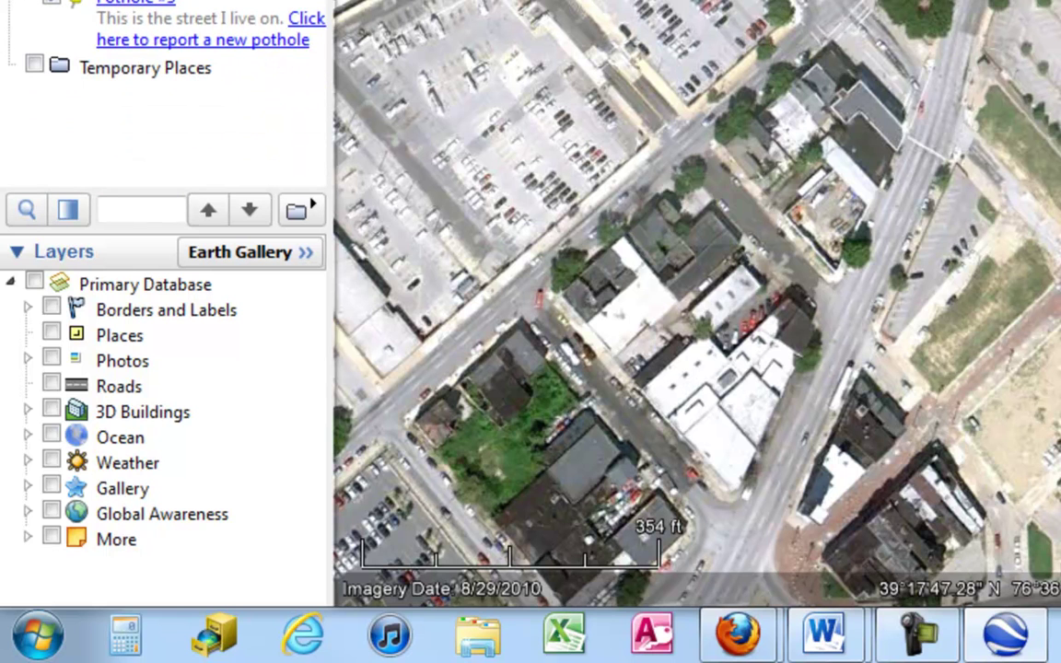
# - Save the whole My Places folder to the Desktop as pothole.kmz
pyautogui.rightClick(103, 132)
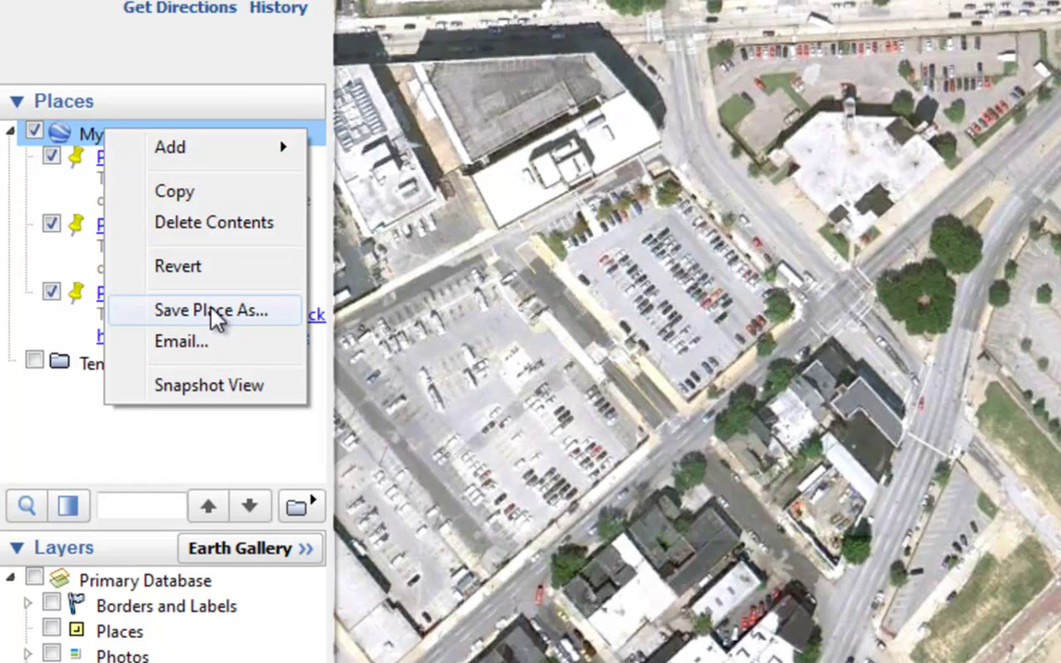
pyautogui.click(211, 311)
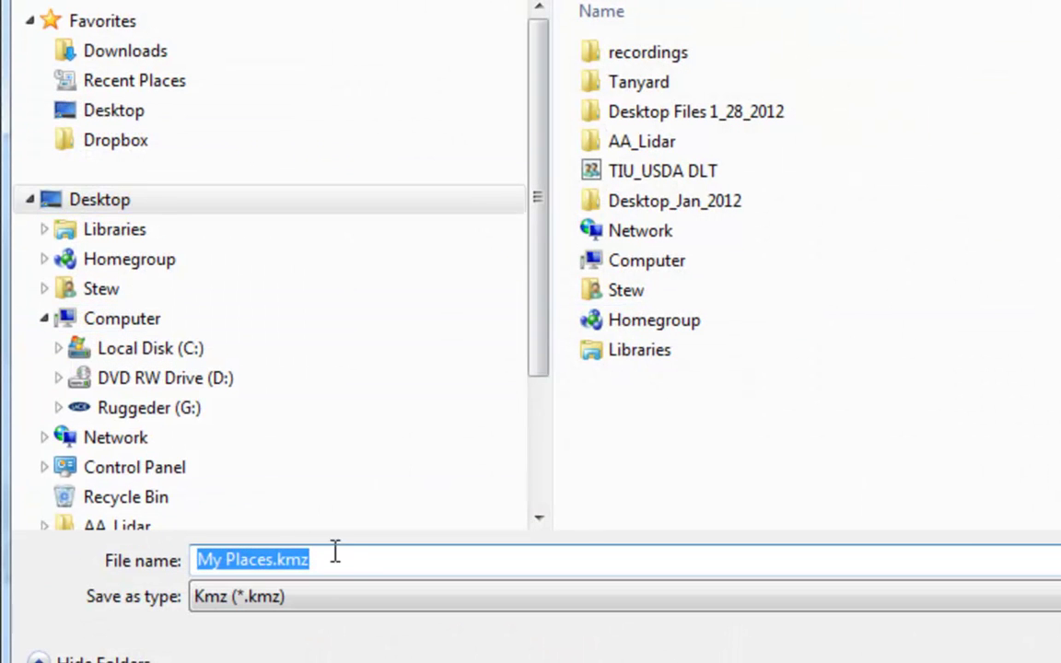
pyautogui.write('po')
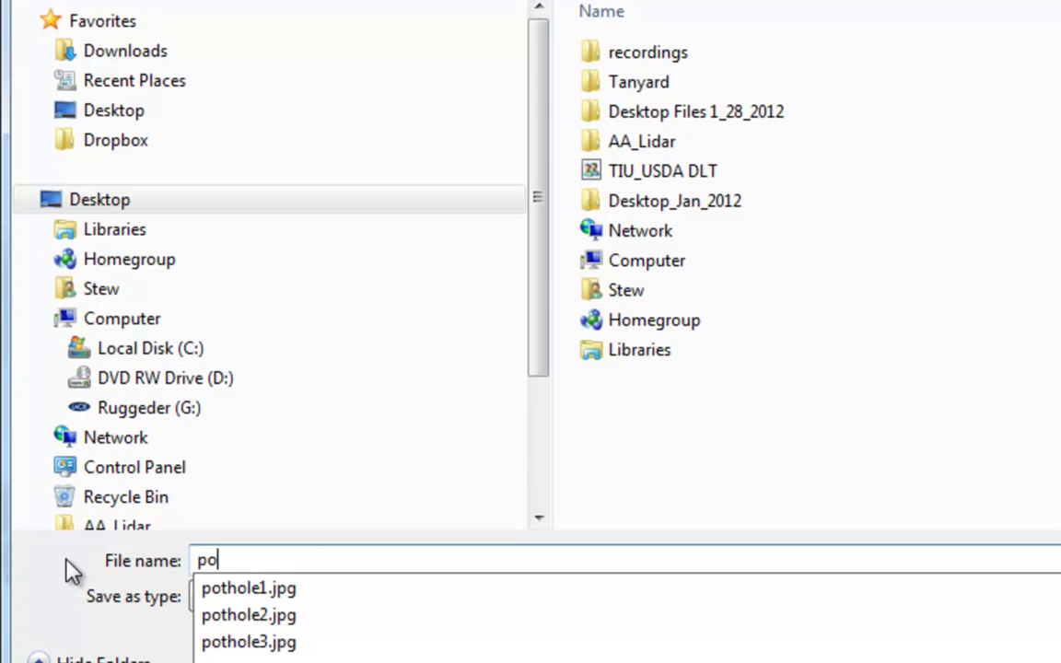
pyautogui.write('thole.kmz')
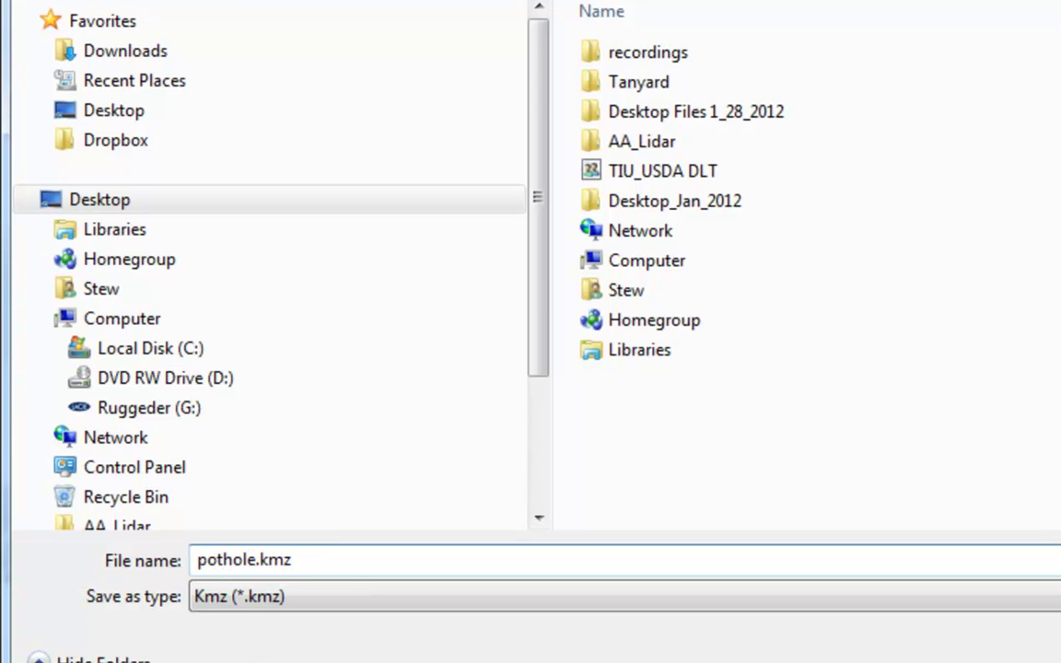
pyautogui.press('Return')
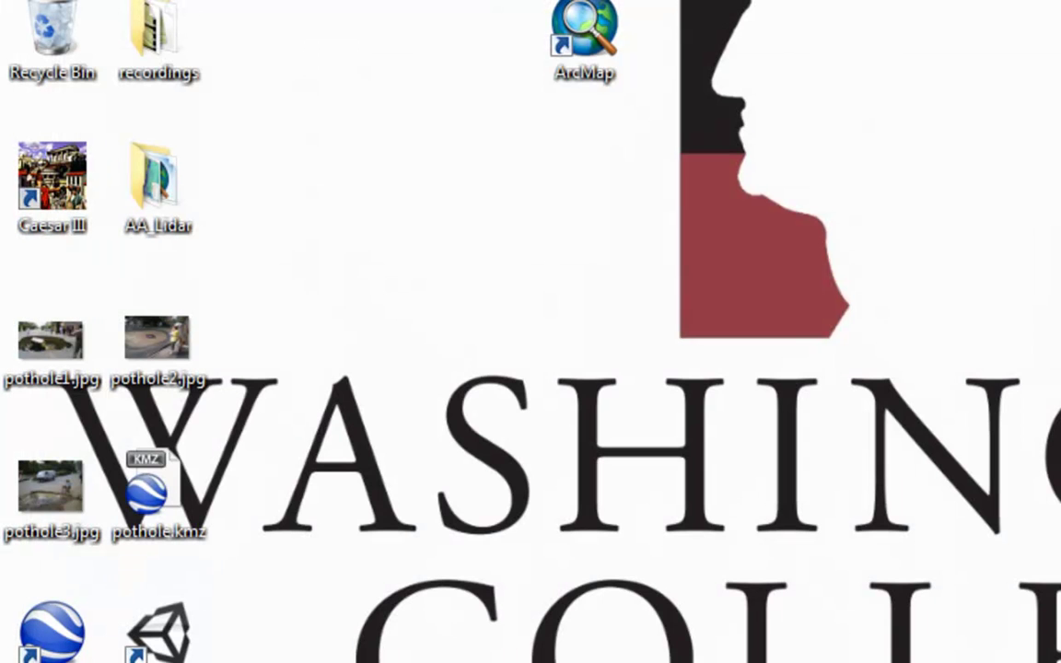
# - Move pothole.kmz to an empty area of the Desktop and open it in Google Earth
pyautogui.moveTo(148, 493); pyautogui.dragTo(490, 201)
pyautogui.click(491, 273)
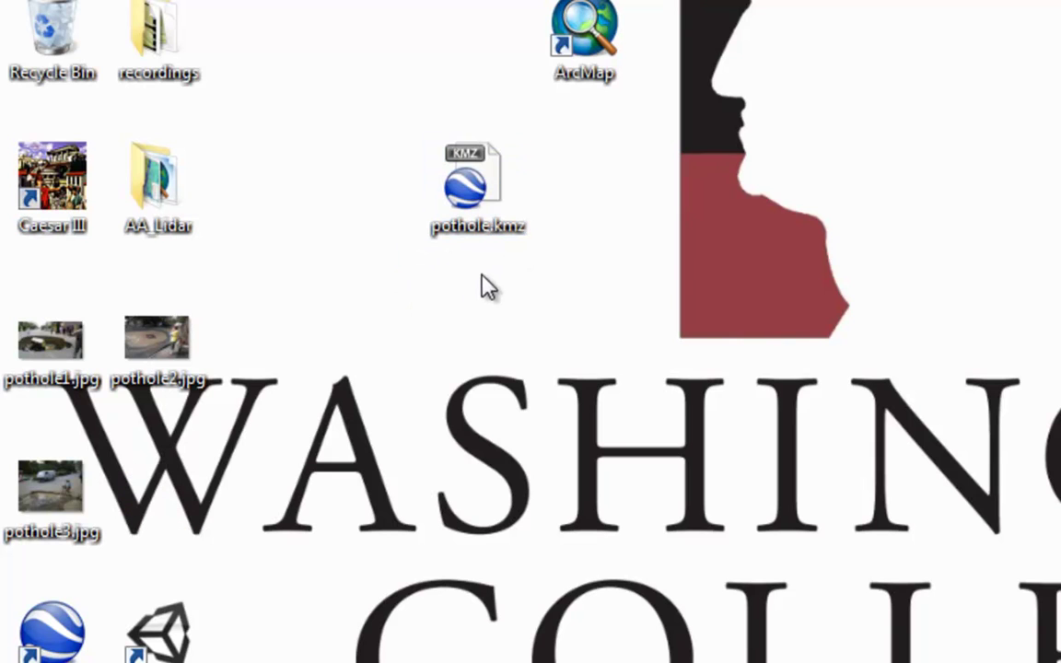
pyautogui.click(472, 189)
pyautogui.doubleClick(472, 188)
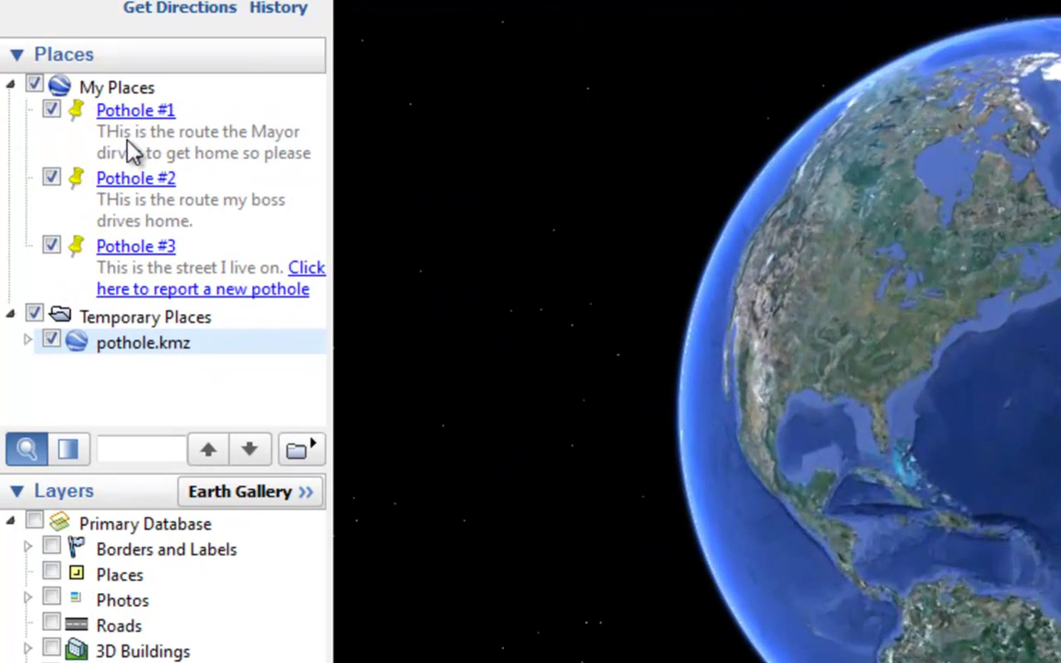
# - Hide the original My Places placemarks, and play a tour of the placemarks inside pothole.kmz under Temporary Places
pyautogui.click(34, 85)
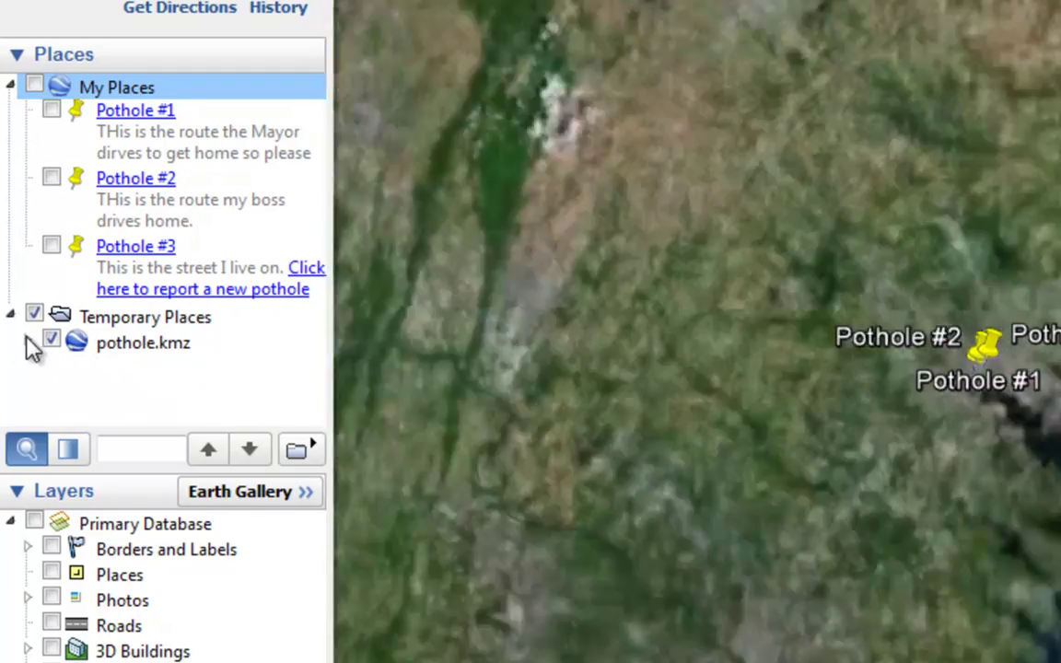
pyautogui.click(28, 342)
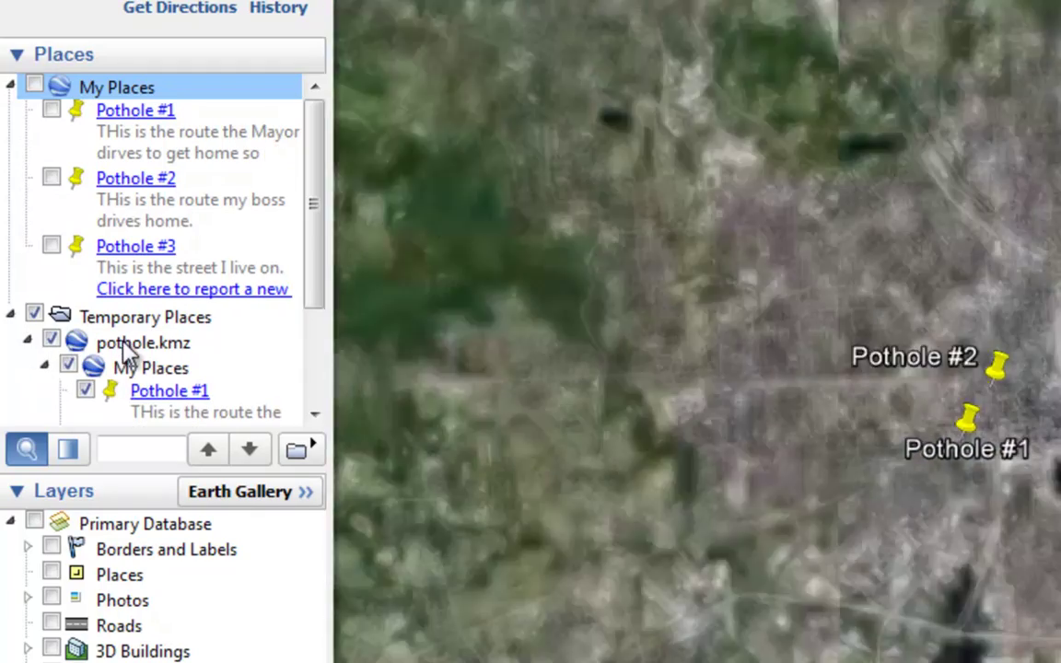
pyautogui.click(123, 345)
pyautogui.moveTo(320, 237); pyautogui.dragTo(325, 368)
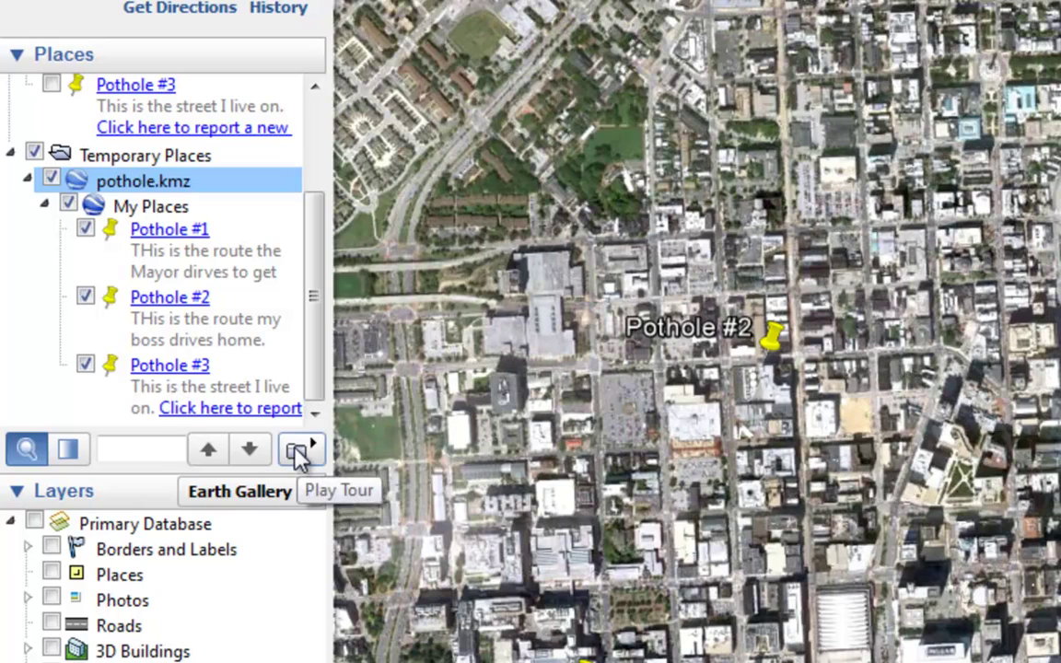
pyautogui.click(295, 451)
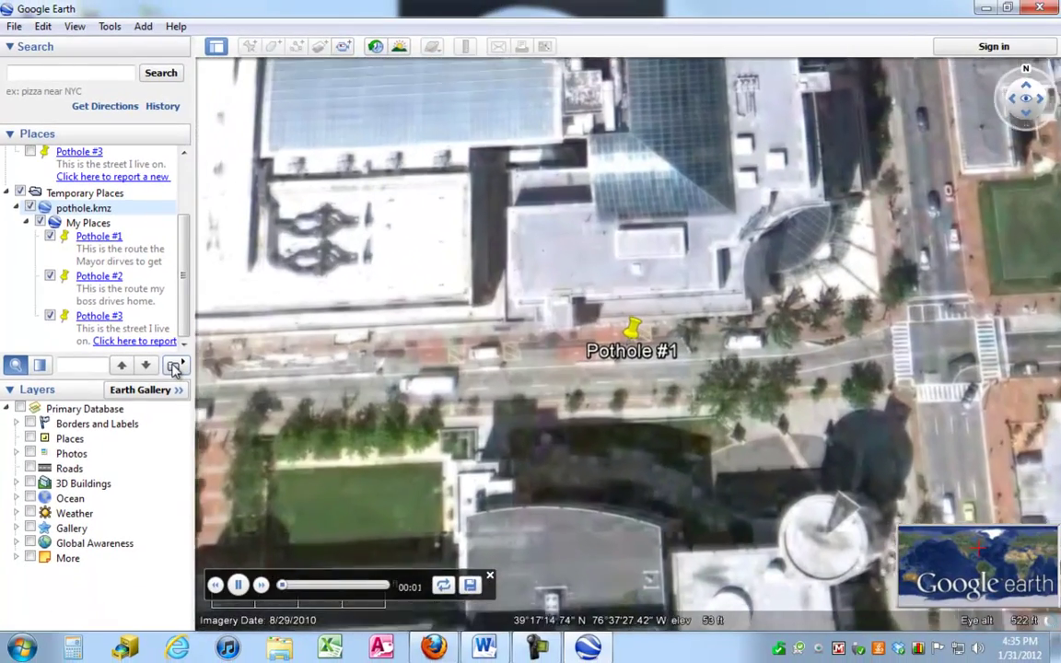